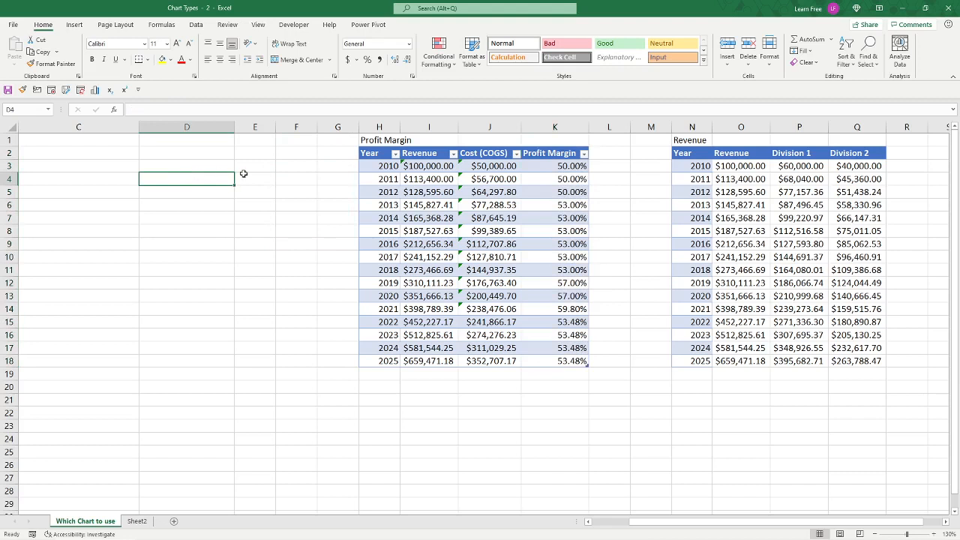
# Examine the Profit Margin and Revenue tables, including their headers and the 2010–2020 year and revenue figures.
pyautogui.click(244, 176)
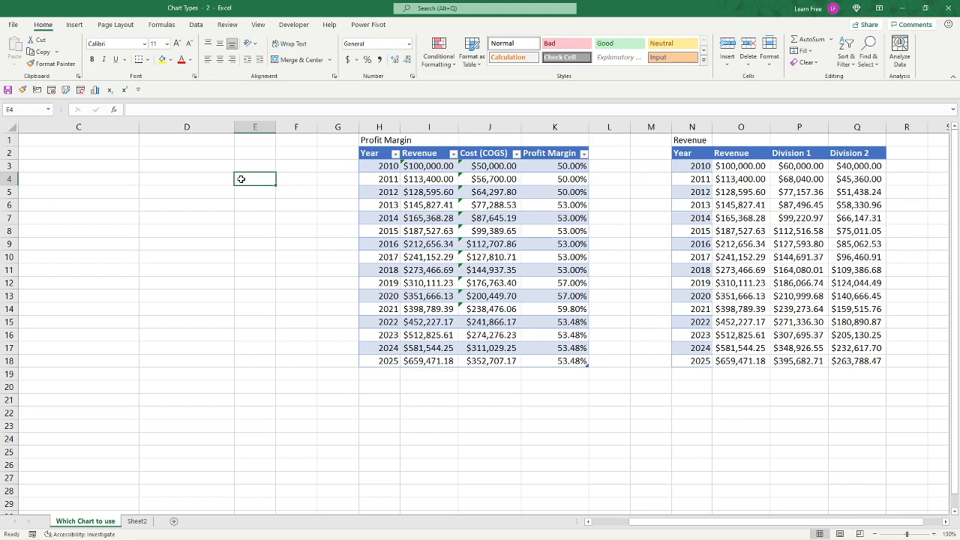
pyautogui.click(381, 166)
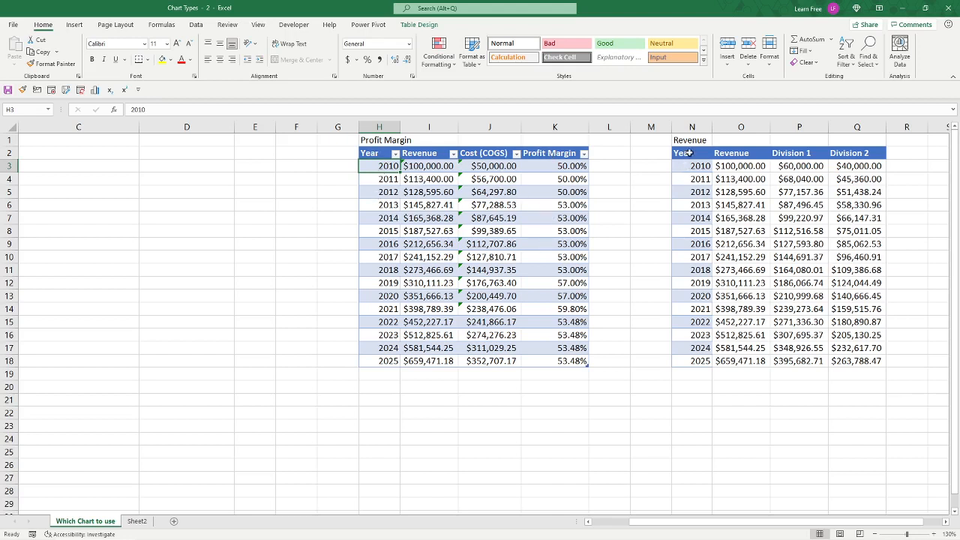
pyautogui.moveTo(687, 154); pyautogui.dragTo(878, 156)
pyautogui.click(738, 196)
pyautogui.click(508, 210)
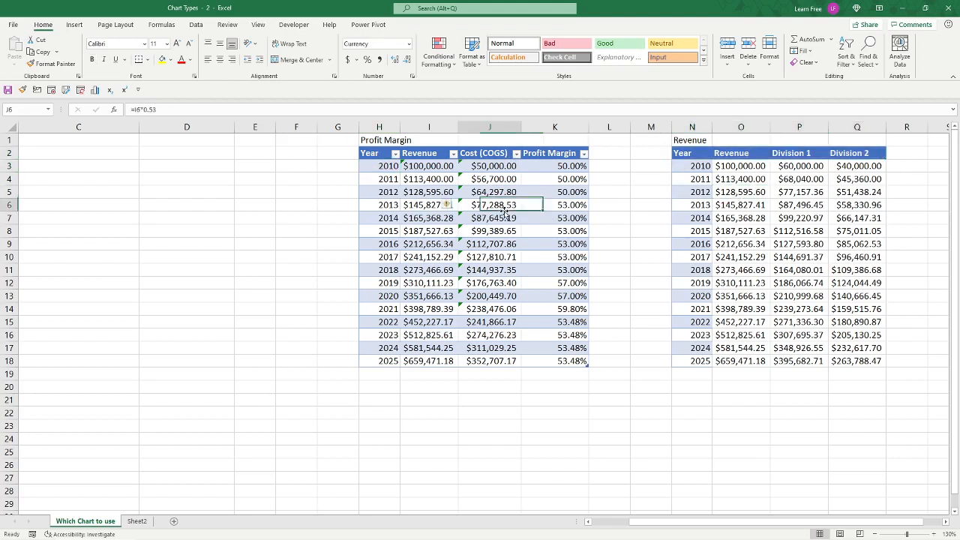
pyautogui.click(415, 208)
pyautogui.click(385, 206)
pyautogui.click(288, 205)
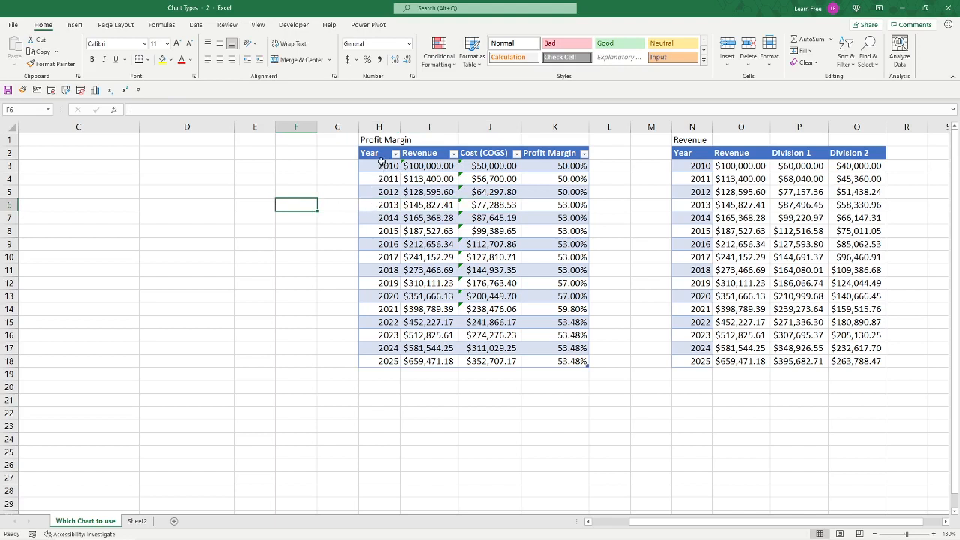
pyautogui.moveTo(378, 292)
pyautogui.mouseDown()
pyautogui.moveTo(383, 163)
pyautogui.moveTo(394, 166)
pyautogui.moveTo(381, 210)
pyautogui.moveTo(384, 304)
pyautogui.moveTo(383, 294)
pyautogui.mouseUp()
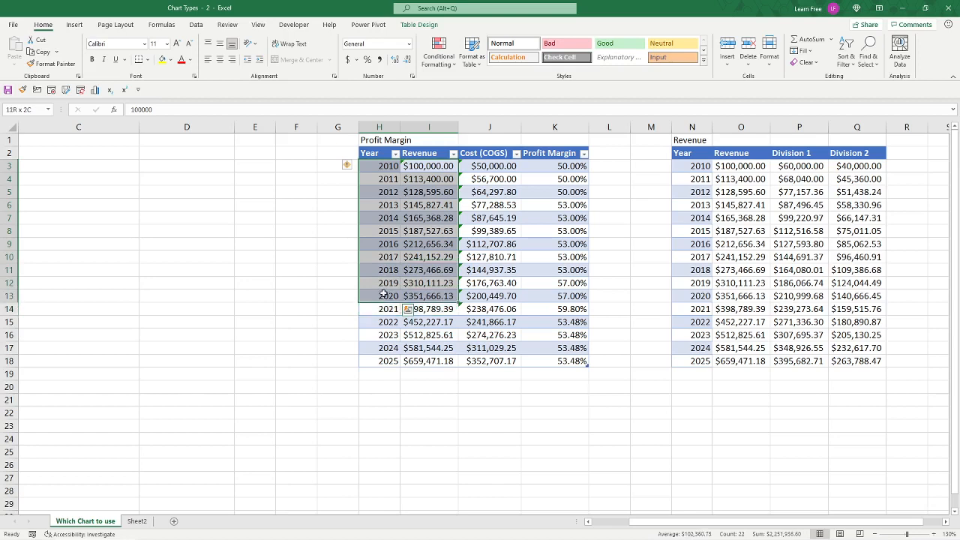
pyautogui.click(296, 205)
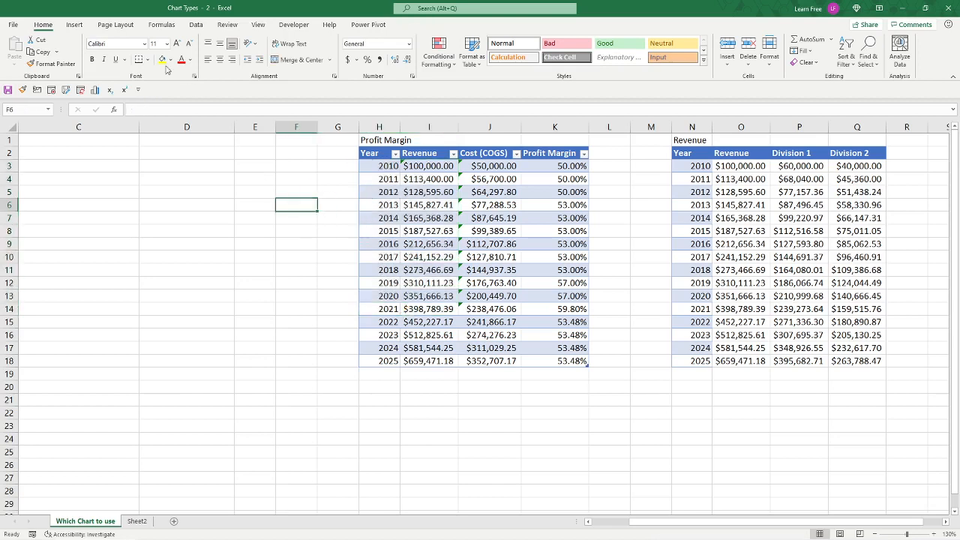
pyautogui.click(75, 24)
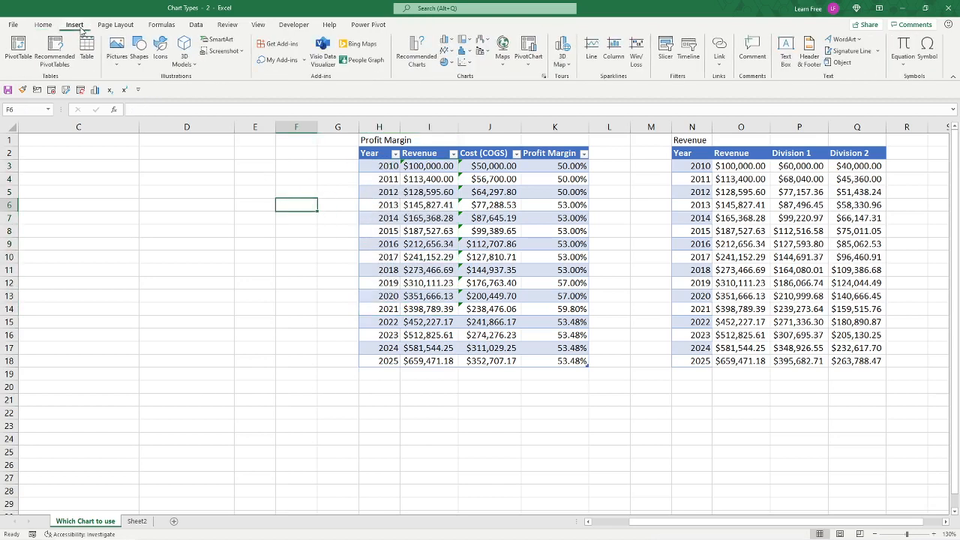
pyautogui.click(448, 41)
pyautogui.click(449, 40)
pyautogui.click(448, 40)
pyautogui.click(453, 74)
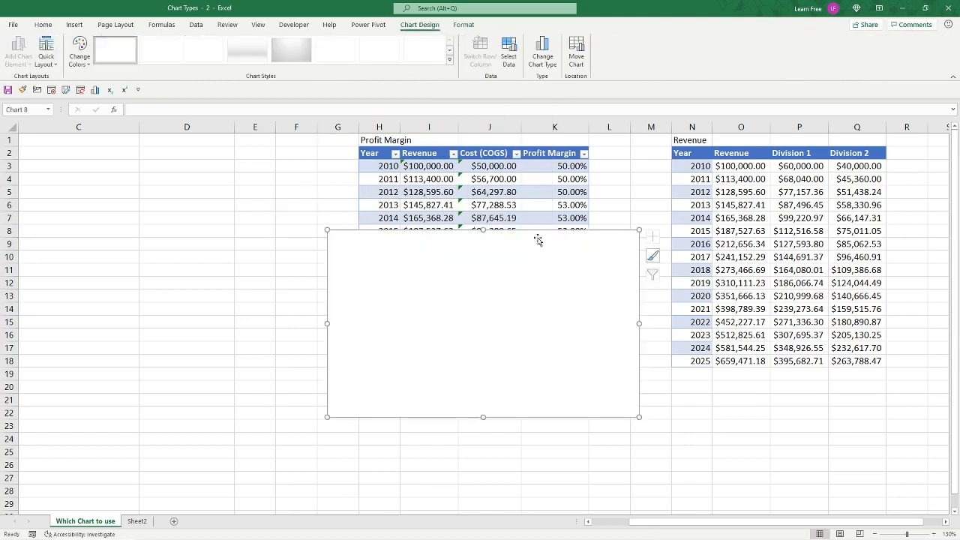
pyautogui.click(444, 192)
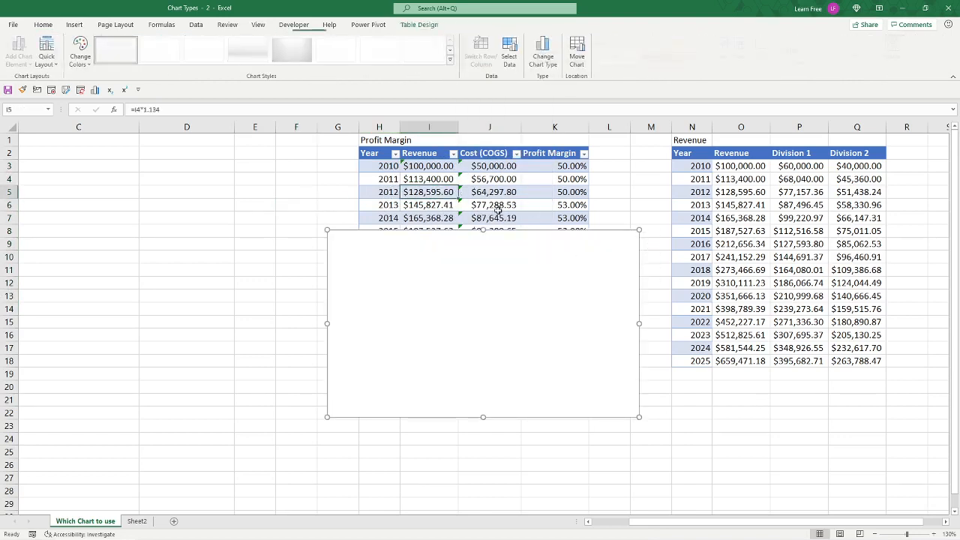
pyautogui.click(613, 252)
pyautogui.press('Delete')
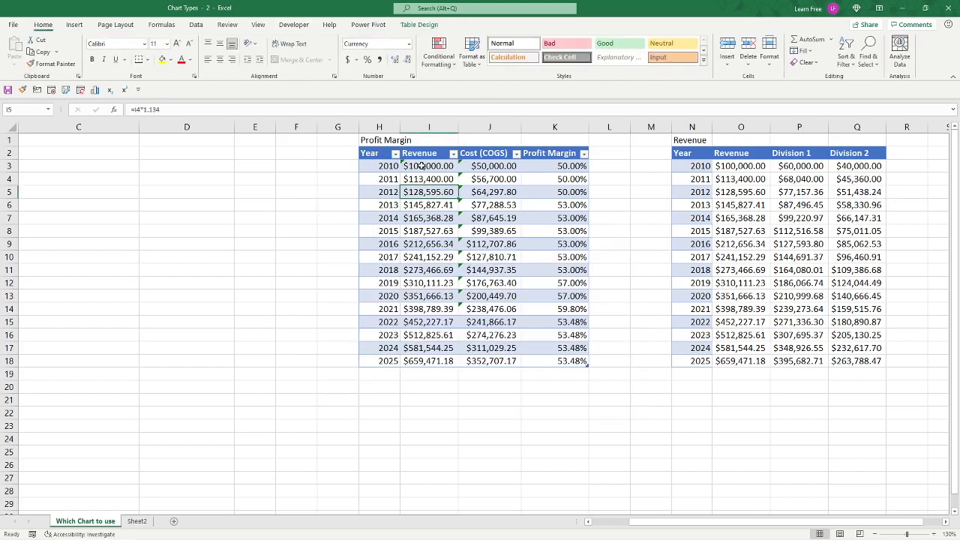
# Insert a 2-D clustered column chart of the Profit Margin table's Revenue column, from its header through 2020 (I2:I13).
pyautogui.moveTo(421, 155); pyautogui.dragTo(425, 296)
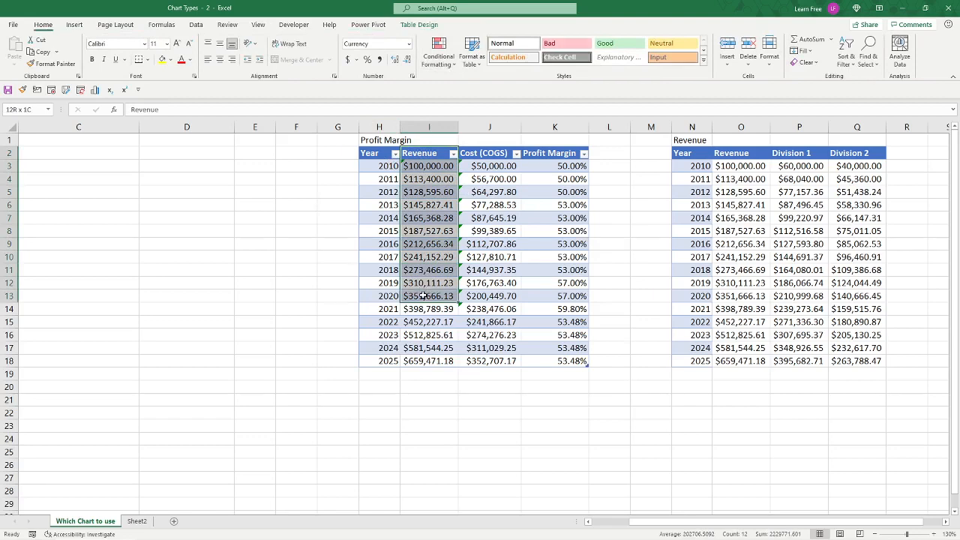
pyautogui.click(74, 24)
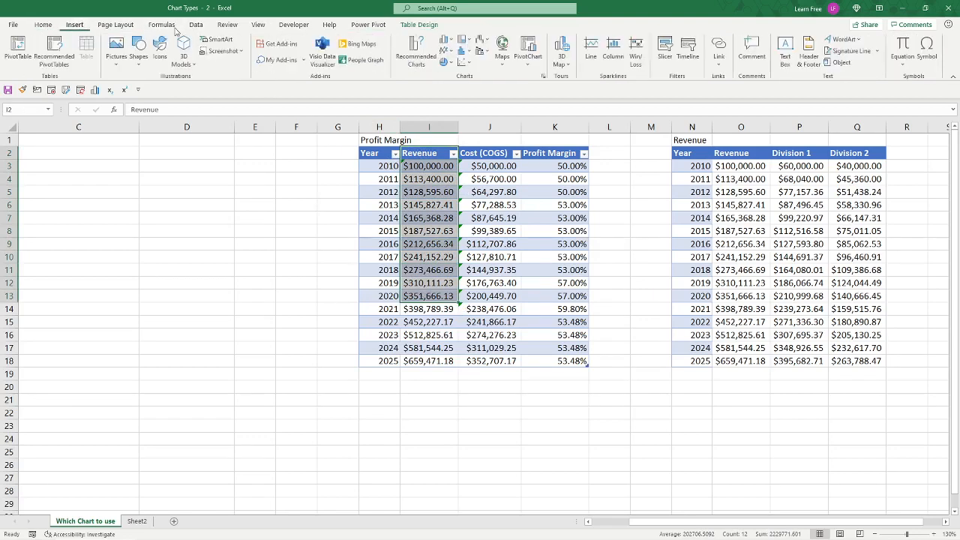
pyautogui.click(448, 40)
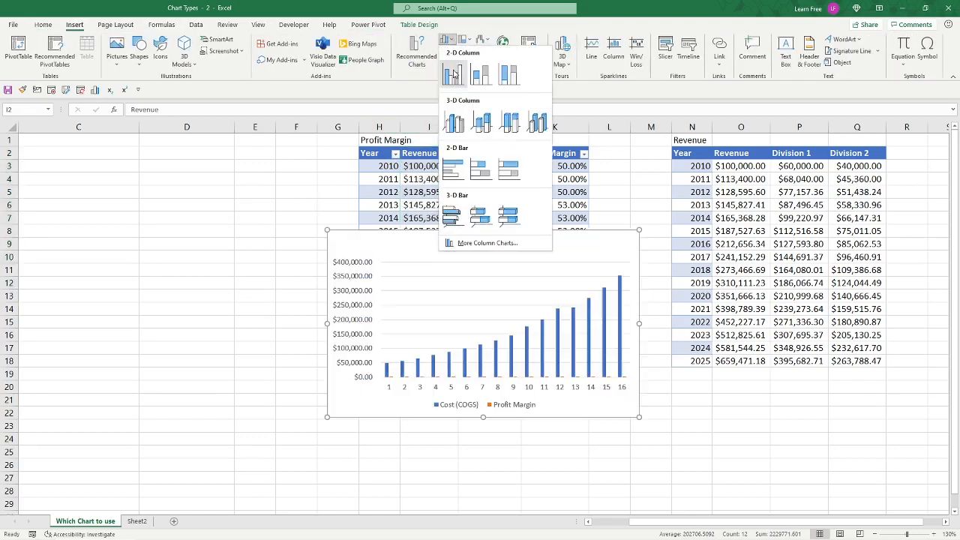
pyautogui.click(453, 75)
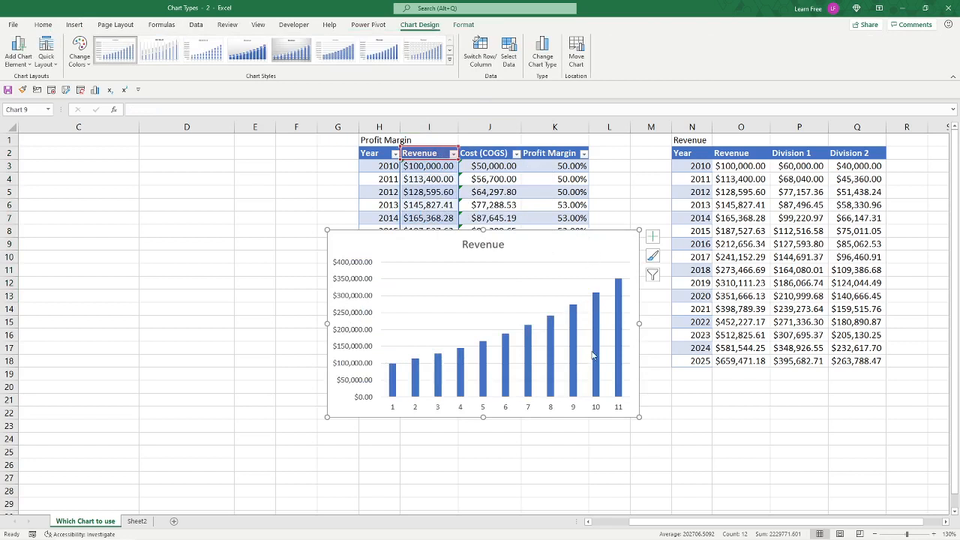
# Set the Revenue chart's horizontal axis labels to the Year column, from its header cell through 2019.
pyautogui.click(598, 411)
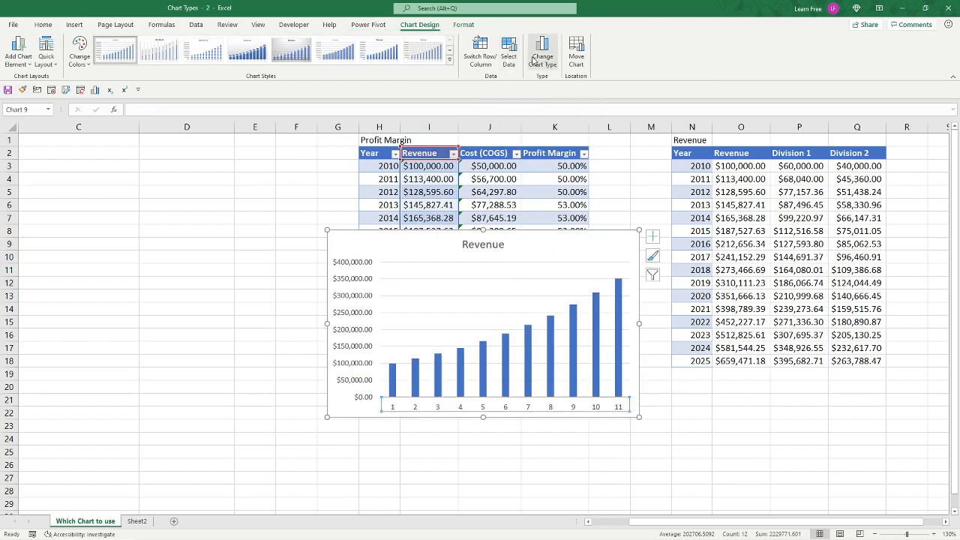
pyautogui.click(508, 57)
pyautogui.click(504, 268)
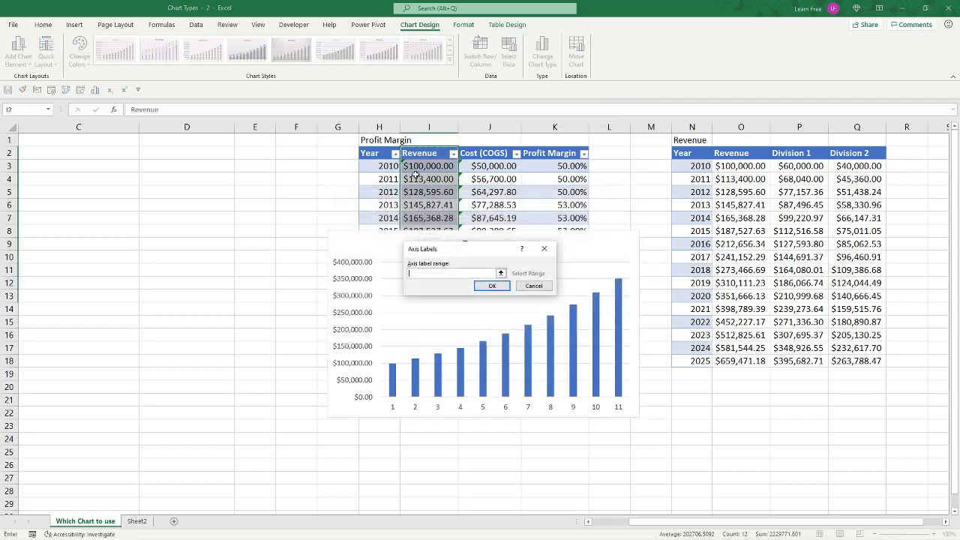
pyautogui.moveTo(381, 156); pyautogui.dragTo(377, 287)
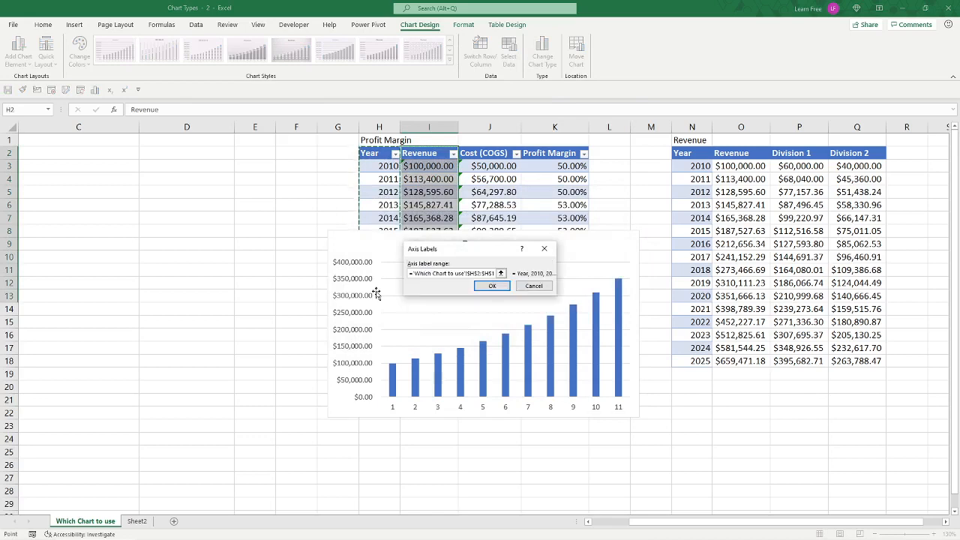
pyautogui.press('Return')
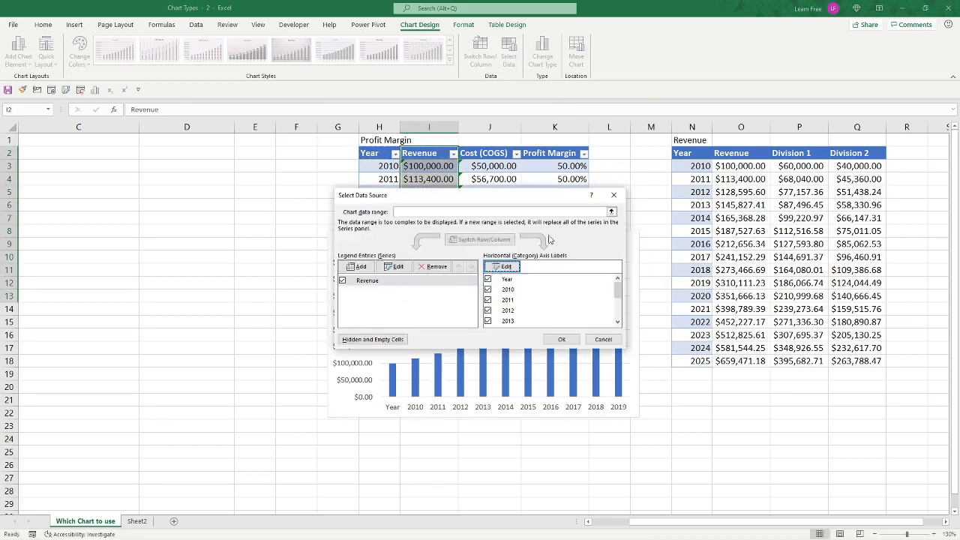
pyautogui.click(506, 268)
pyautogui.moveTo(370, 155); pyautogui.dragTo(378, 279)
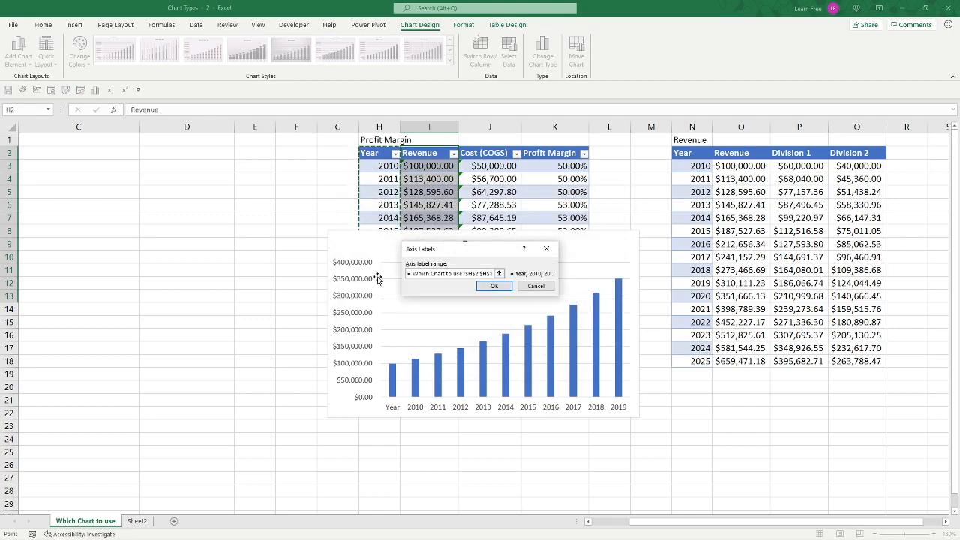
pyautogui.click(491, 285)
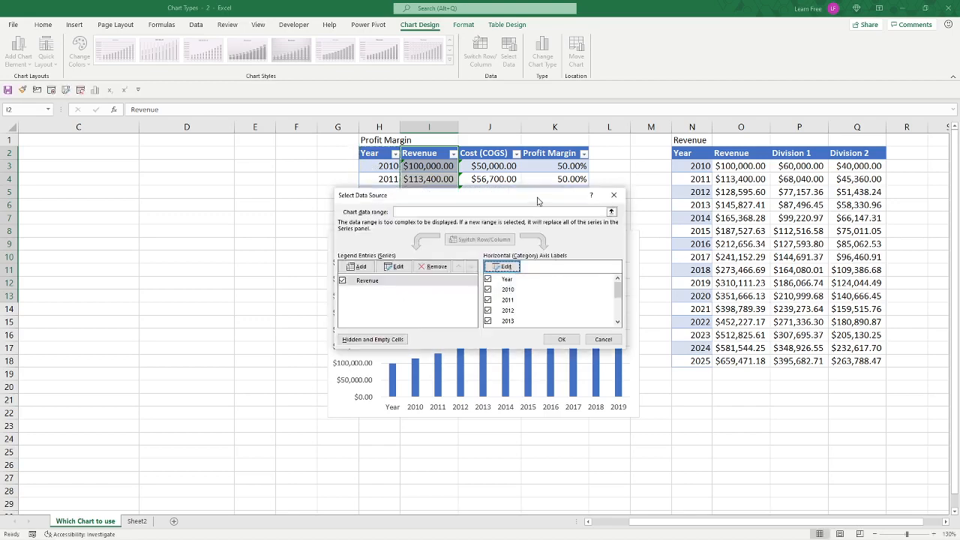
pyautogui.click(561, 339)
# Move the Revenue chart to the empty area around rows 15–29 and set its horizontal axis labels to years 2010–2020 (H3:H13).
pyautogui.moveTo(552, 244); pyautogui.dragTo(306, 336)
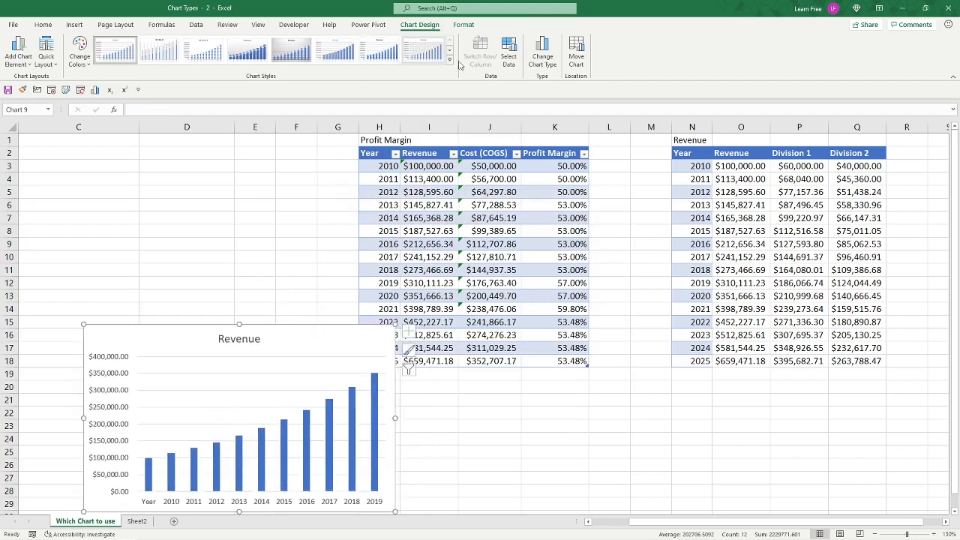
pyautogui.click(506, 58)
pyautogui.click(492, 260)
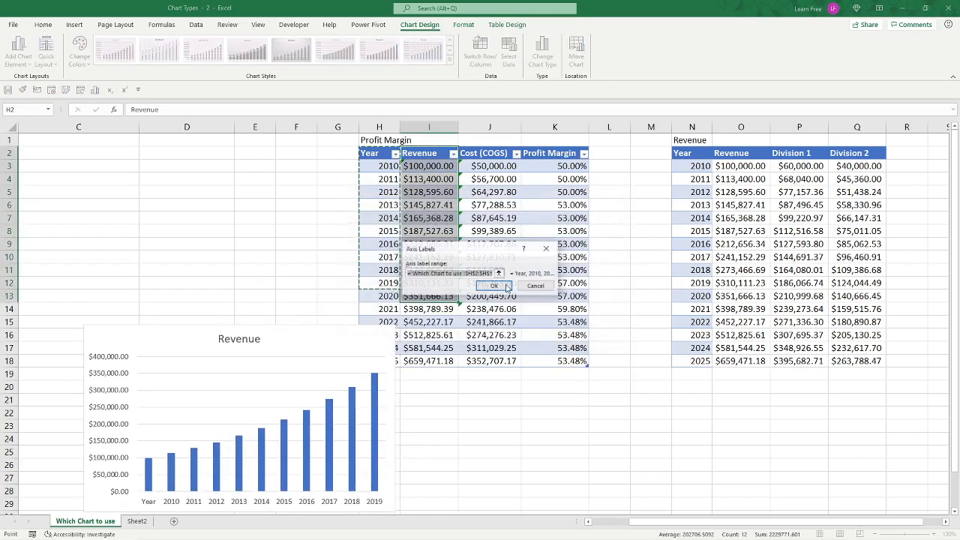
pyautogui.moveTo(382, 172); pyautogui.dragTo(387, 297)
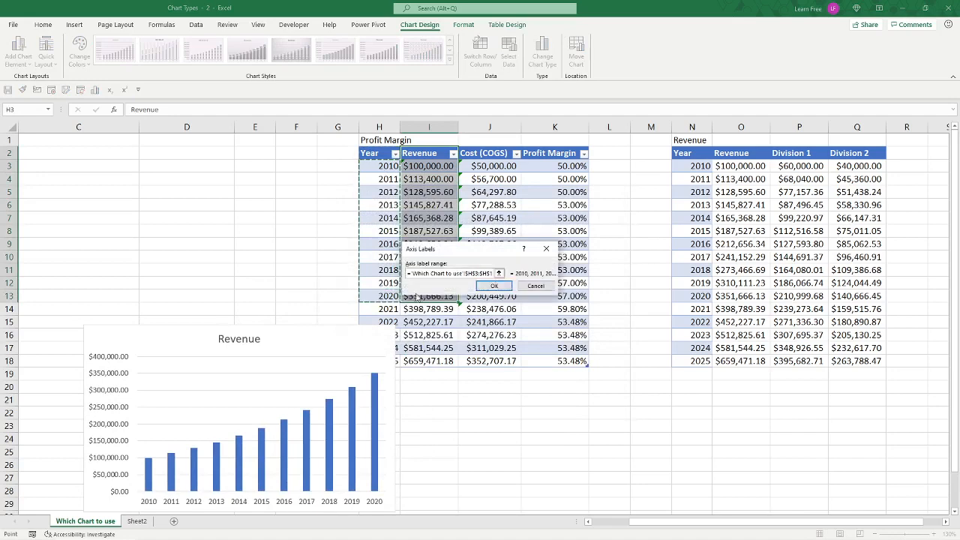
pyautogui.click(507, 288)
pyautogui.click(555, 339)
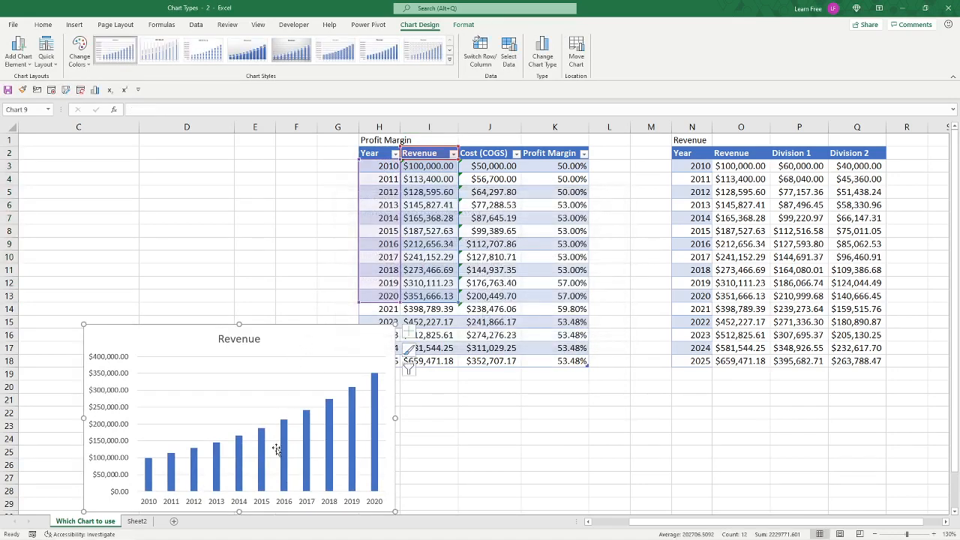
# Add data labels to the Revenue columns and enlarge the chart outward from its upper-left corner.
pyautogui.moveTo(262, 442)
pyautogui.rightClick(330, 411)
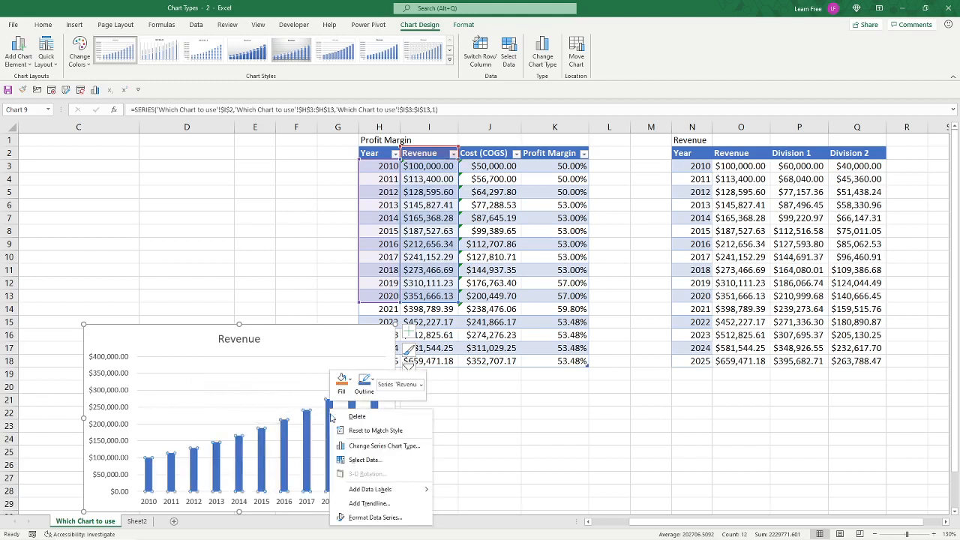
pyautogui.click(361, 491)
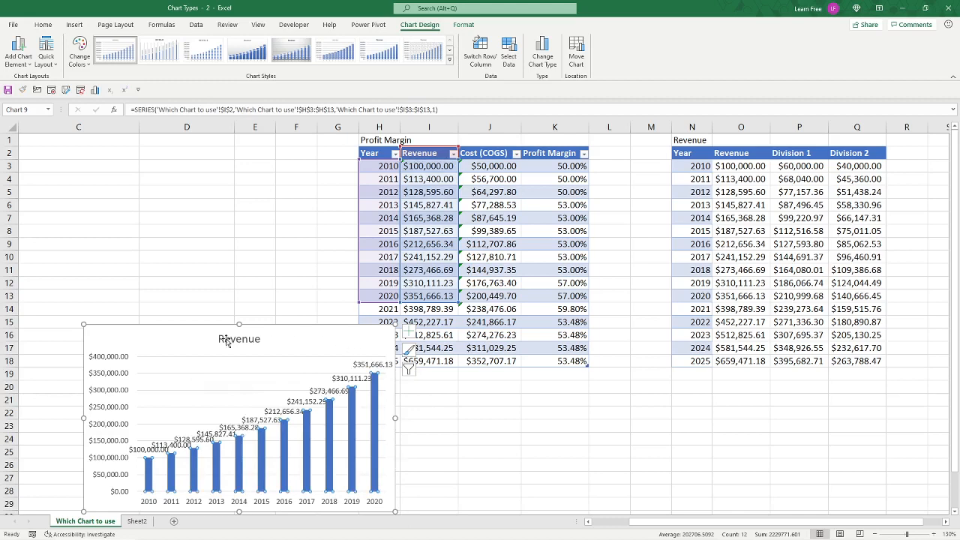
pyautogui.moveTo(83, 323); pyautogui.dragTo(40, 306)
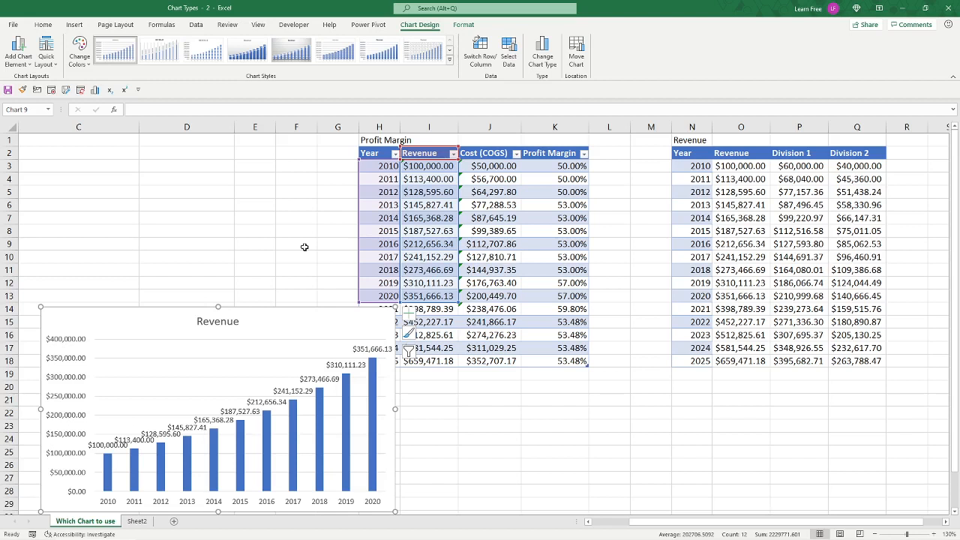
# Change the Revenue chart from columns to the basic Line chart type.
pyautogui.click(549, 55)
pyautogui.click(389, 196)
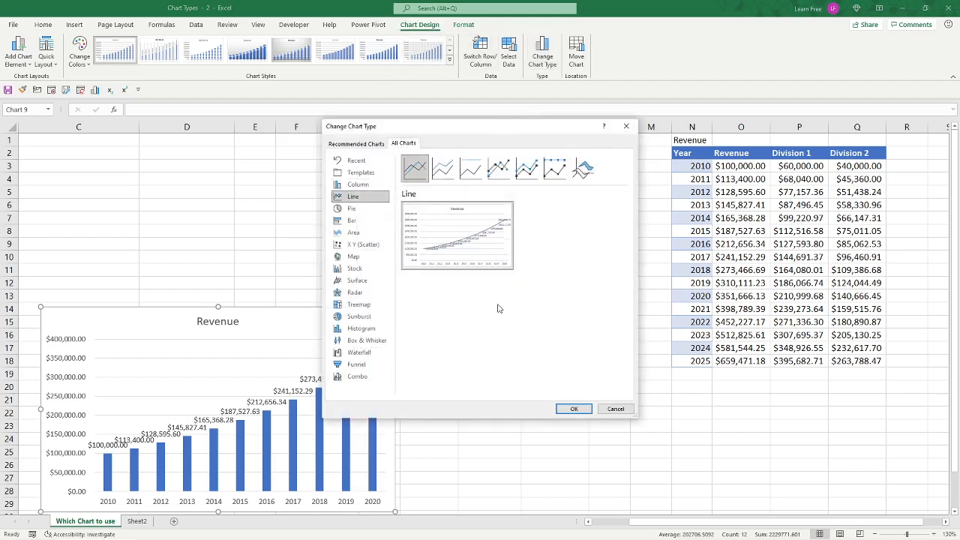
pyautogui.click(573, 408)
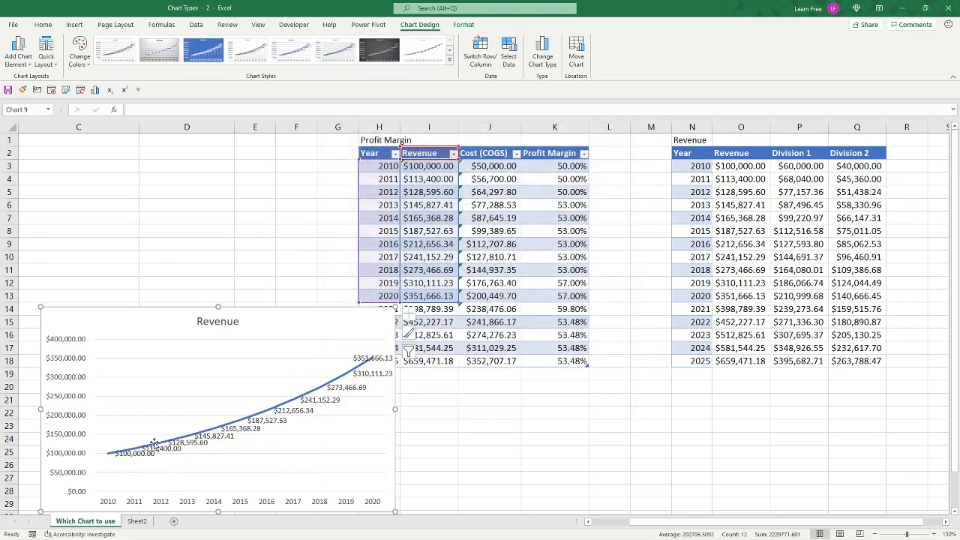
# Reposition the 2014 and 2013 data labels below the revenue line so they stand clear of it.
pyautogui.click(316, 401)
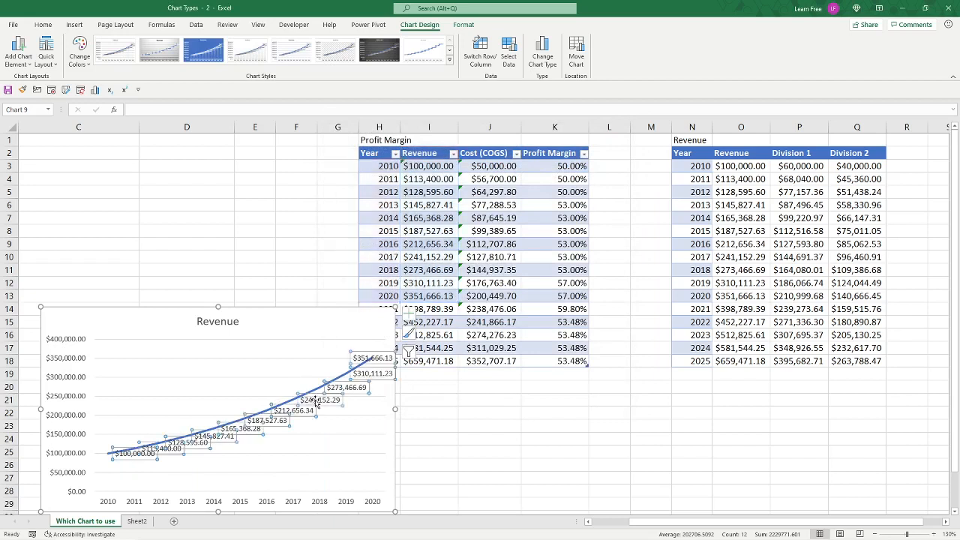
pyautogui.rightClick(316, 401)
pyautogui.moveTo(367, 510)
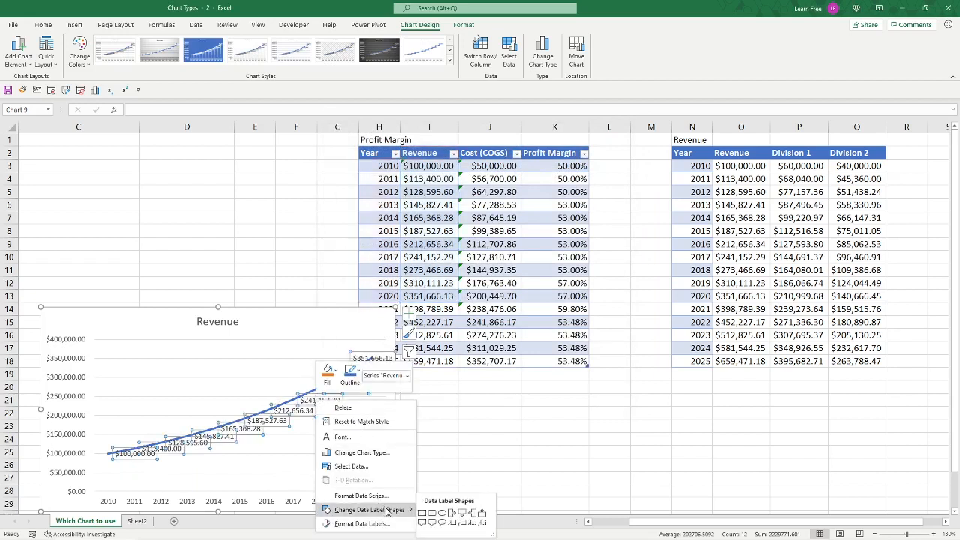
pyautogui.click(253, 463)
pyautogui.moveTo(251, 431); pyautogui.dragTo(282, 454)
pyautogui.moveTo(222, 440); pyautogui.dragTo(211, 463)
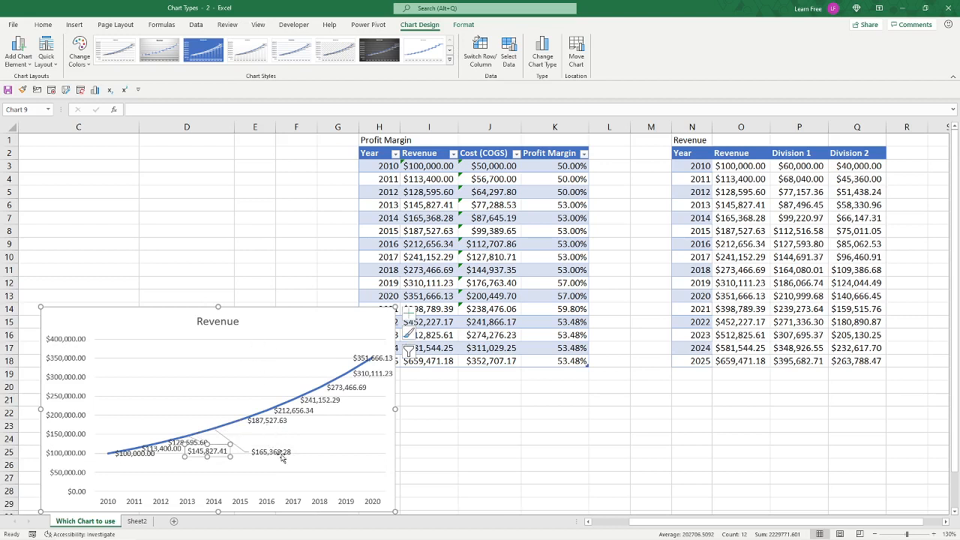
pyautogui.click(298, 321)
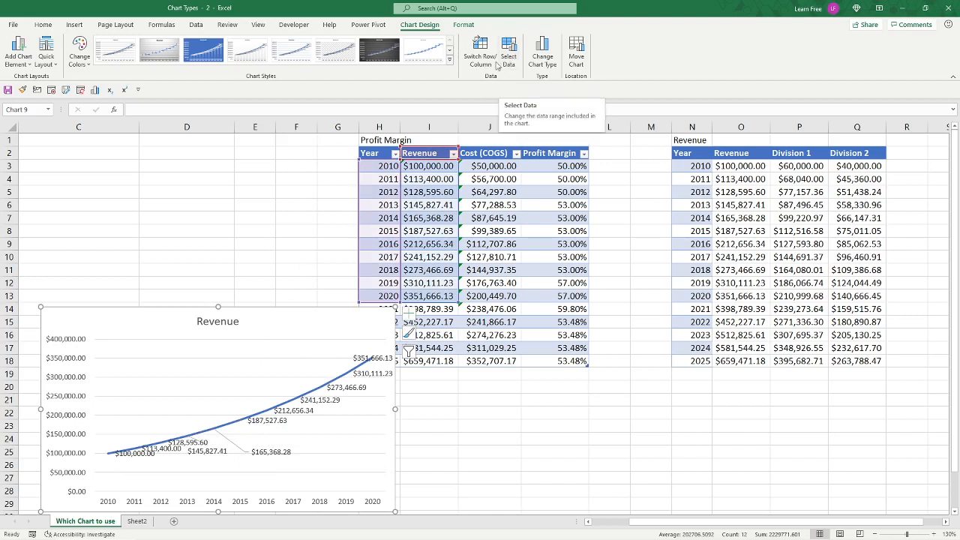
# Change the Revenue chart from a line to the basic Area chart type.
pyautogui.click(542, 55)
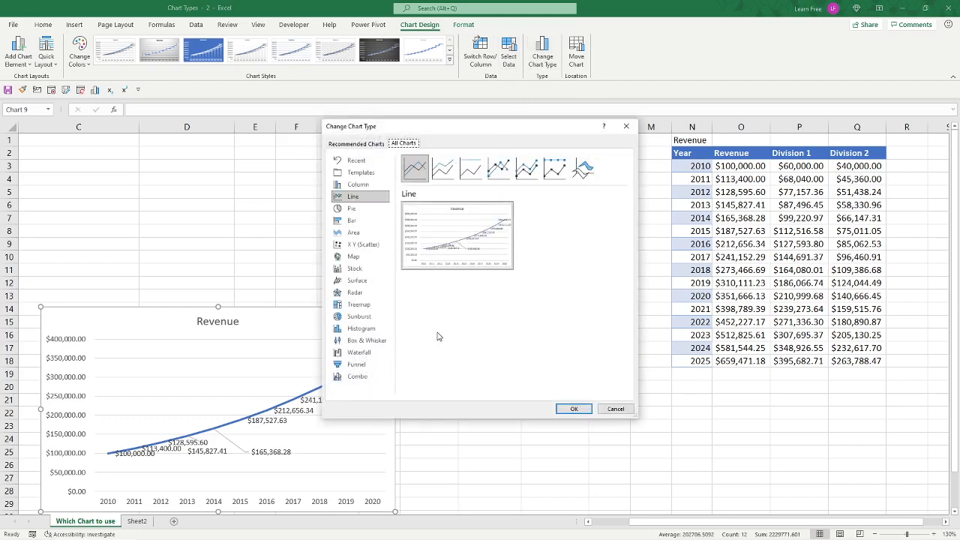
pyautogui.click(354, 232)
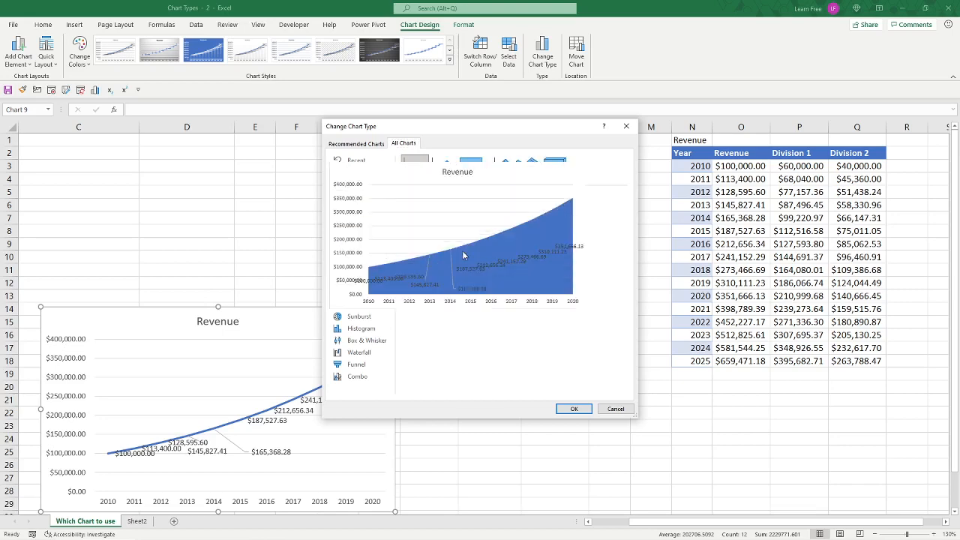
pyautogui.click(574, 409)
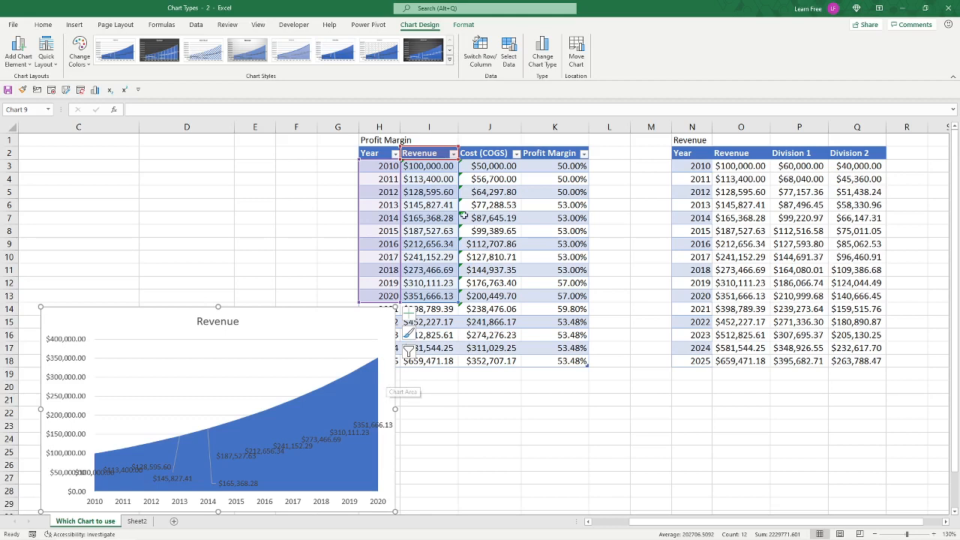
# Switch the area chart's plotted values to the Profit Margin column (K3:K13) and add data labels to the series.
pyautogui.moveTo(458, 214); pyautogui.dragTo(543, 205)
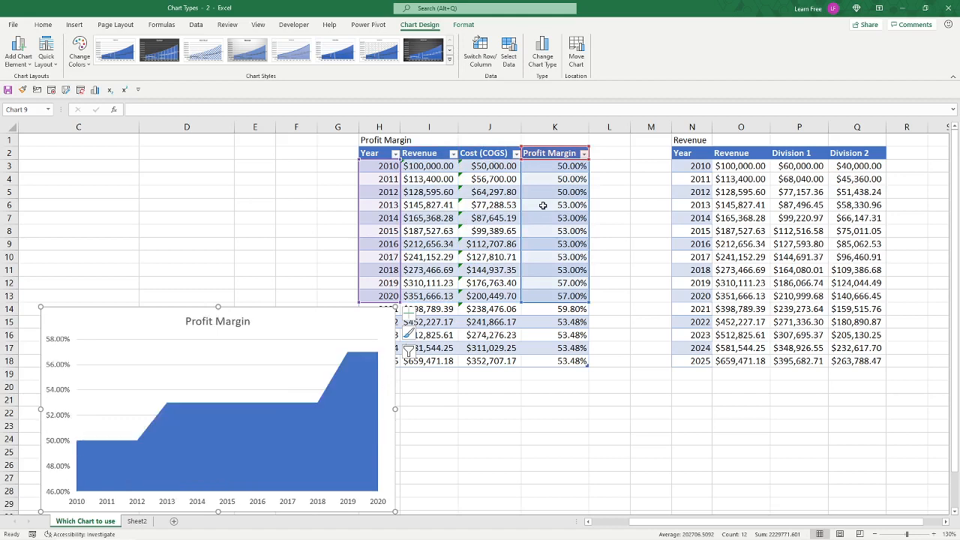
pyautogui.click(279, 423)
pyautogui.rightClick(274, 424)
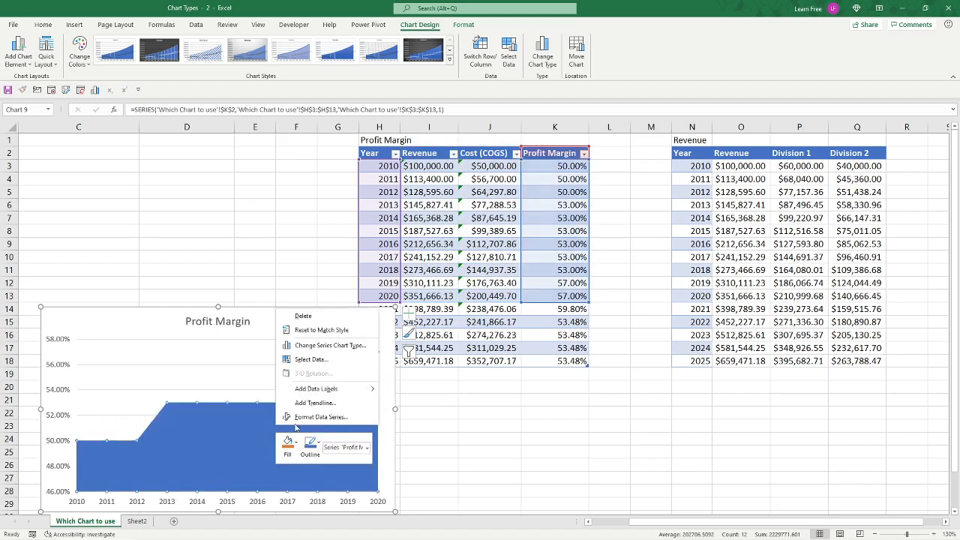
pyautogui.click(353, 390)
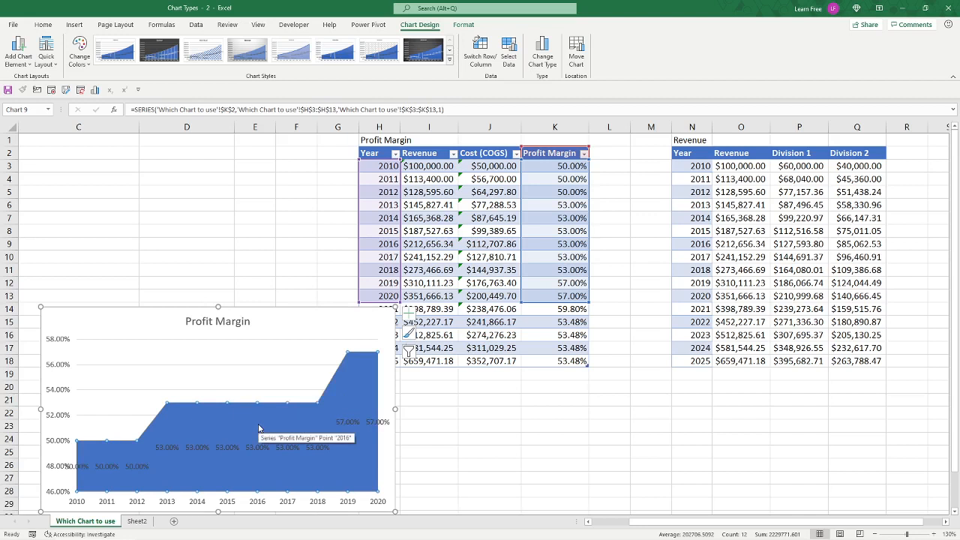
# Examine the formatting options for the Profit Margin data labels, including the number, size and alignment settings.
pyautogui.click(252, 450)
pyautogui.rightClick(256, 450)
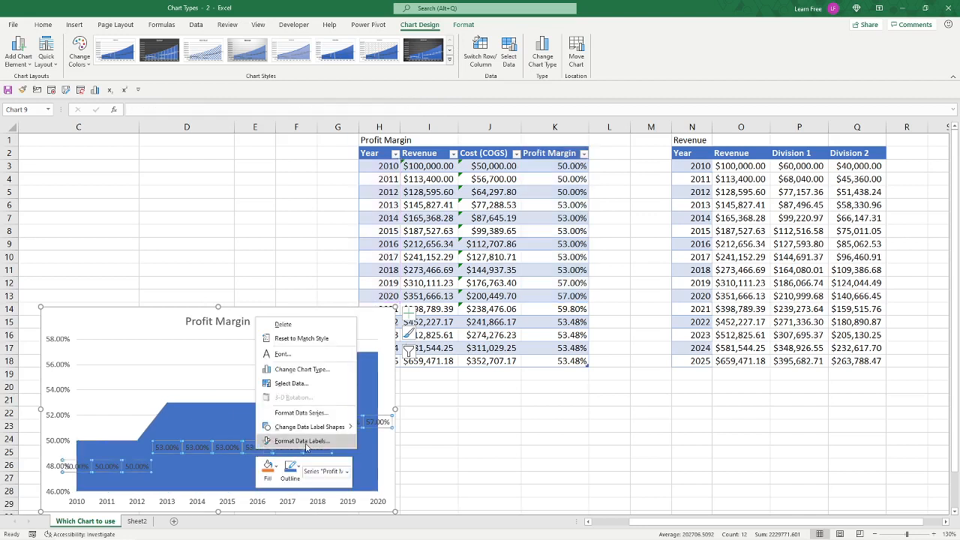
pyautogui.click(337, 443)
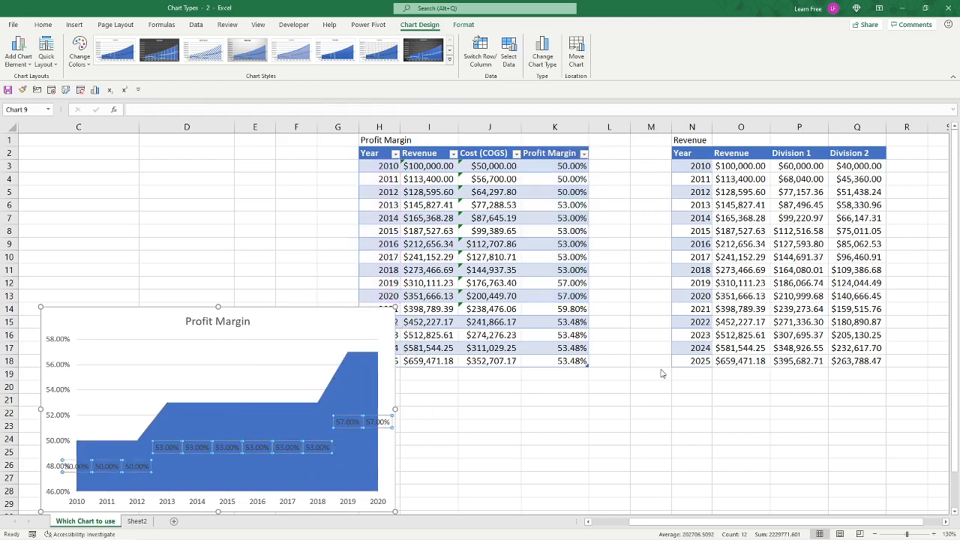
pyautogui.click(847, 320)
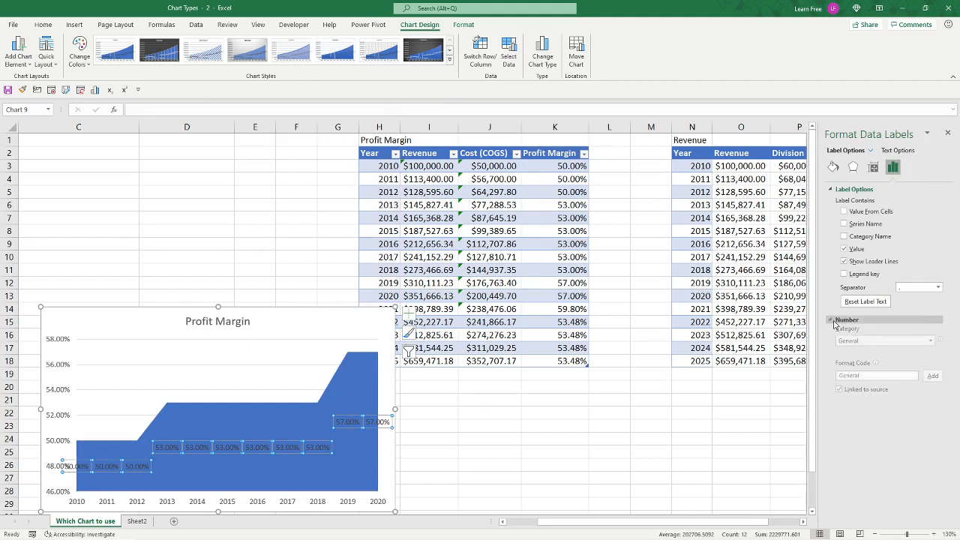
pyautogui.click(853, 167)
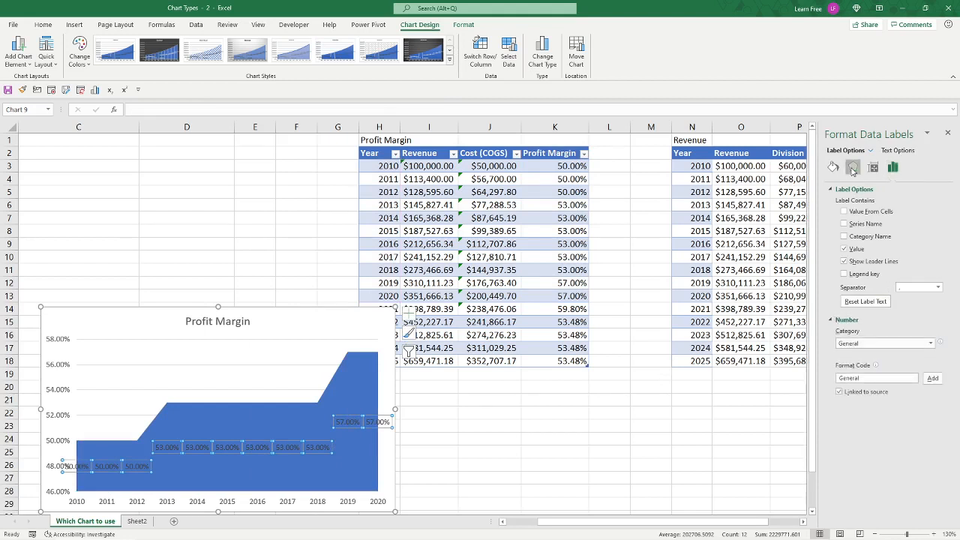
pyautogui.click(873, 167)
pyautogui.click(892, 151)
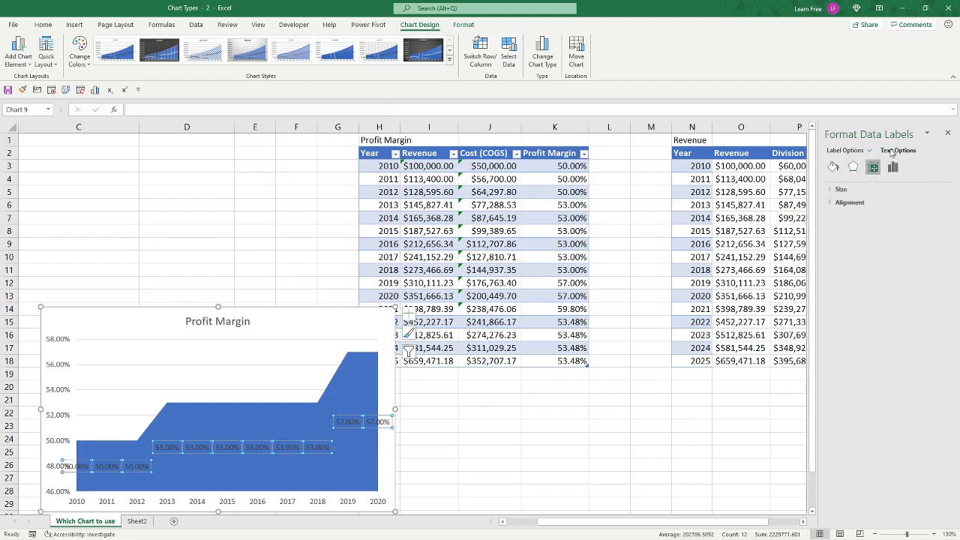
pyautogui.click(861, 151)
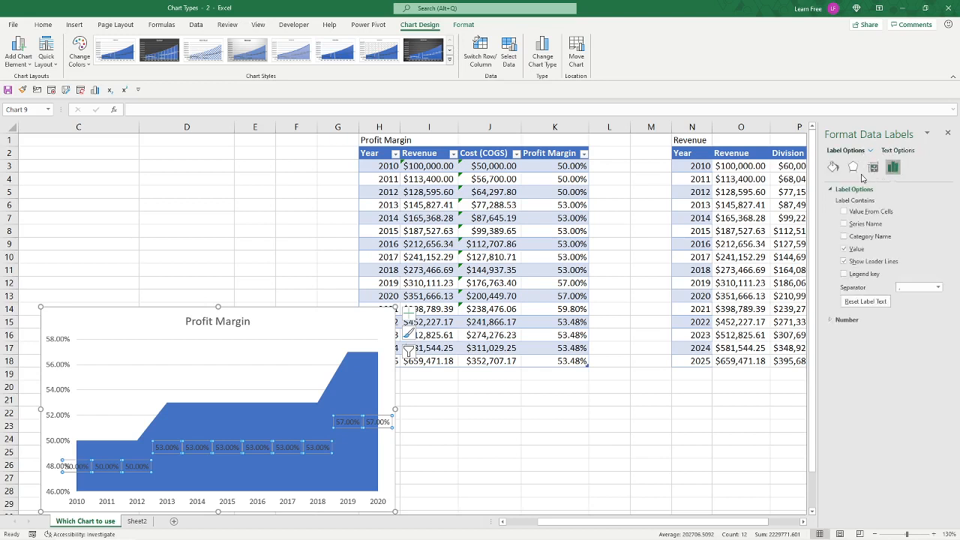
pyautogui.click(872, 168)
pyautogui.click(842, 202)
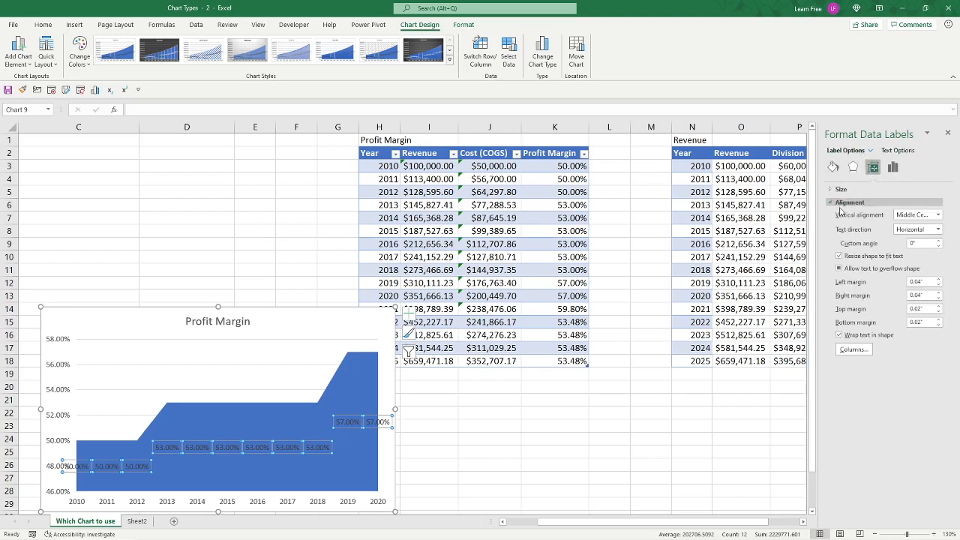
pyautogui.click(946, 134)
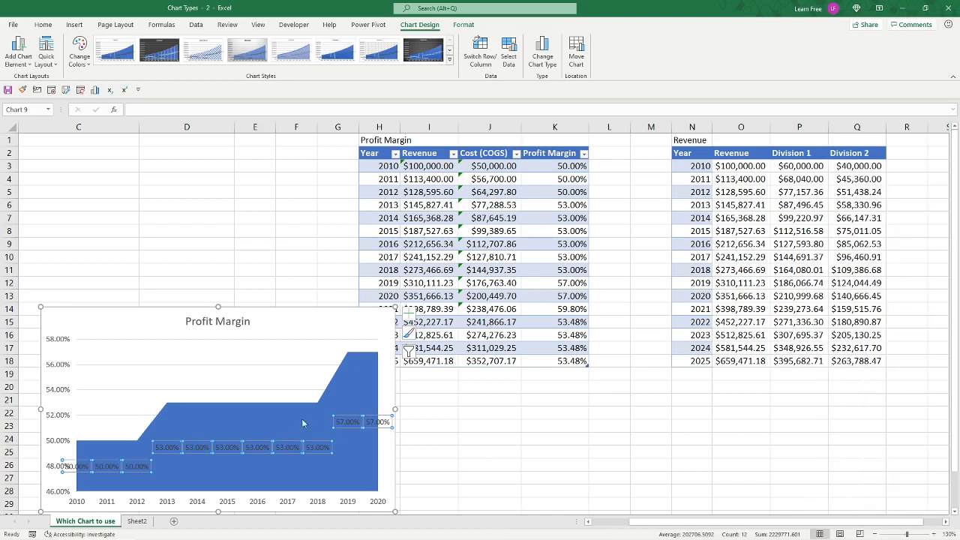
pyautogui.click(285, 342)
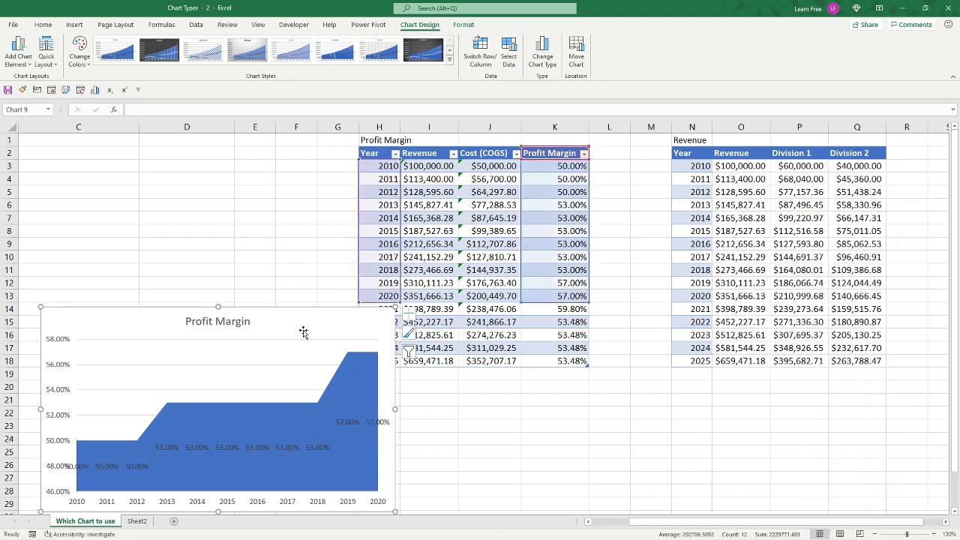
# Change the Profit Margin chart from area to the basic Pie chart type.
pyautogui.click(542, 57)
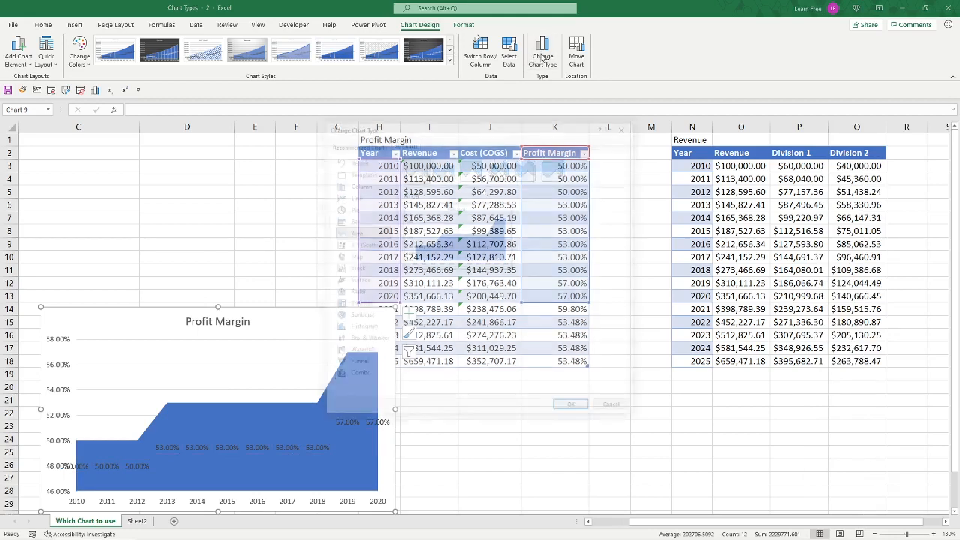
pyautogui.click(362, 208)
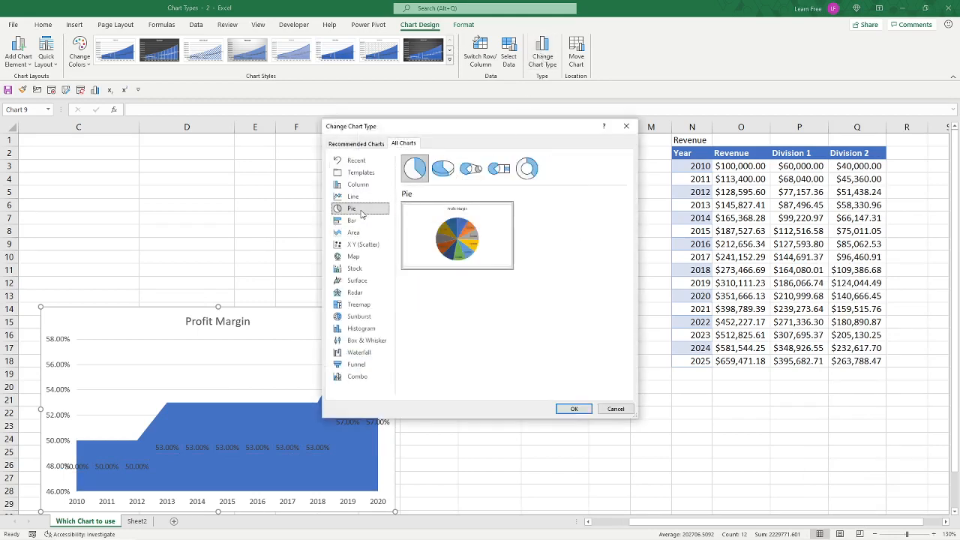
pyautogui.click(581, 410)
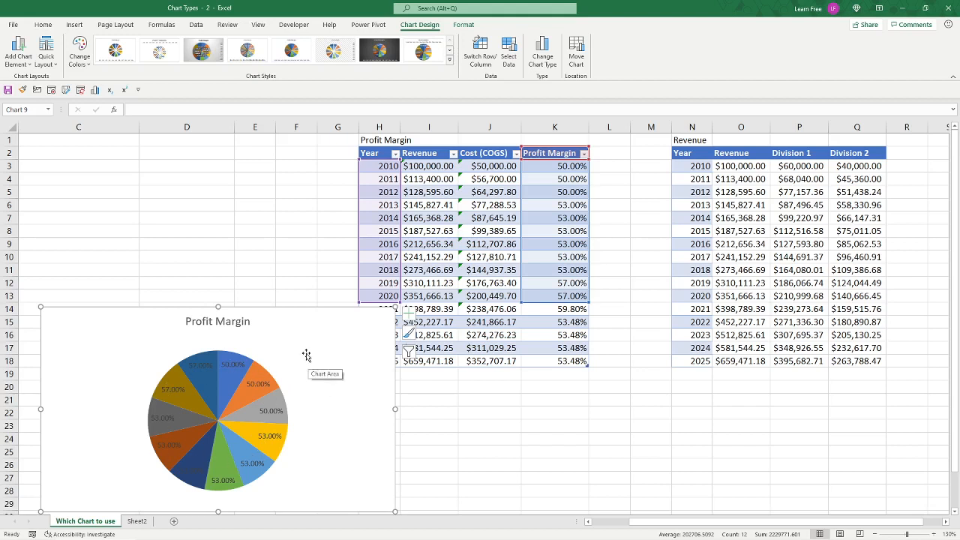
# Delete the Profit Margin pie chart from the sheet.
pyautogui.moveTo(305, 354); pyautogui.dragTo(300, 290)
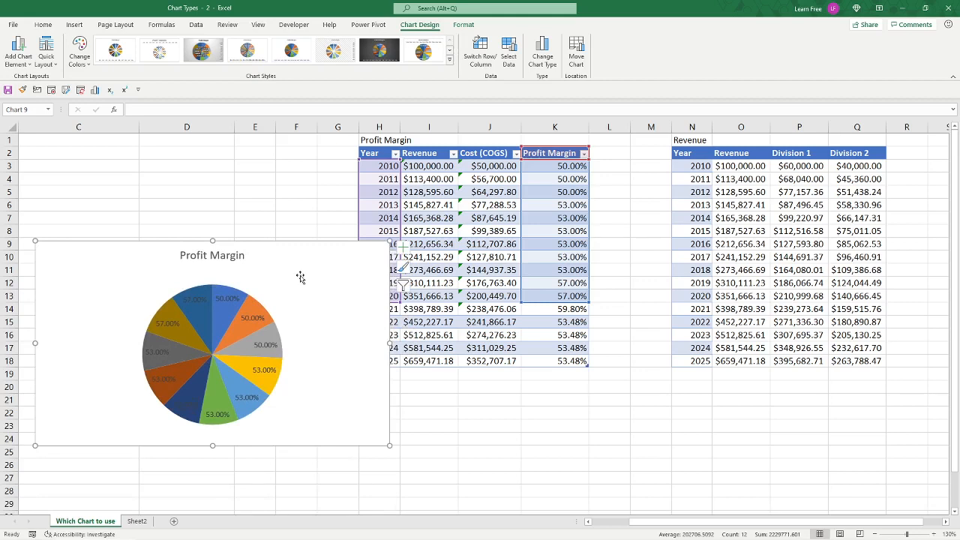
pyautogui.press('Delete')
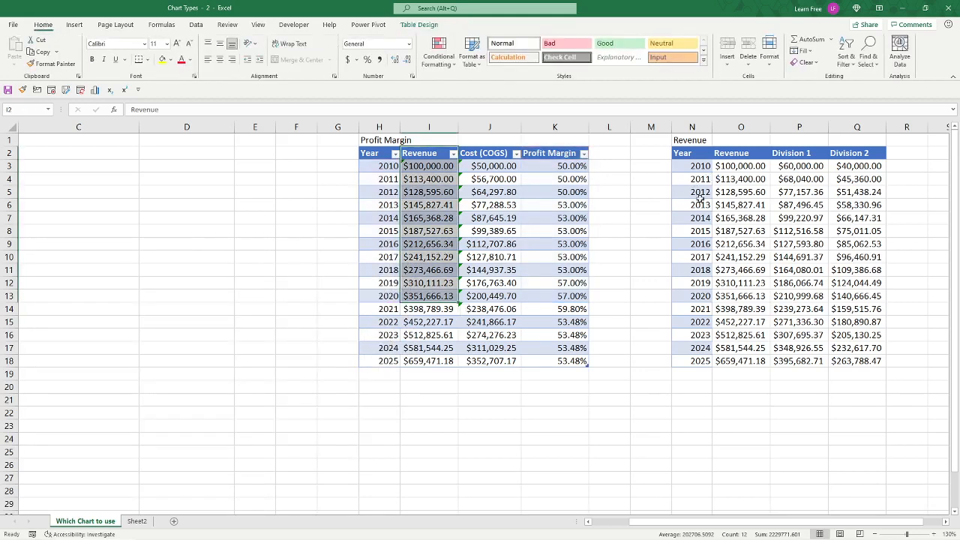
# Insert a 2-D pie chart of the 2020 revenue and division figures (O13:Q13) and move it to the empty area beside the Profit Margin table.
pyautogui.moveTo(695, 295); pyautogui.dragTo(846, 296)
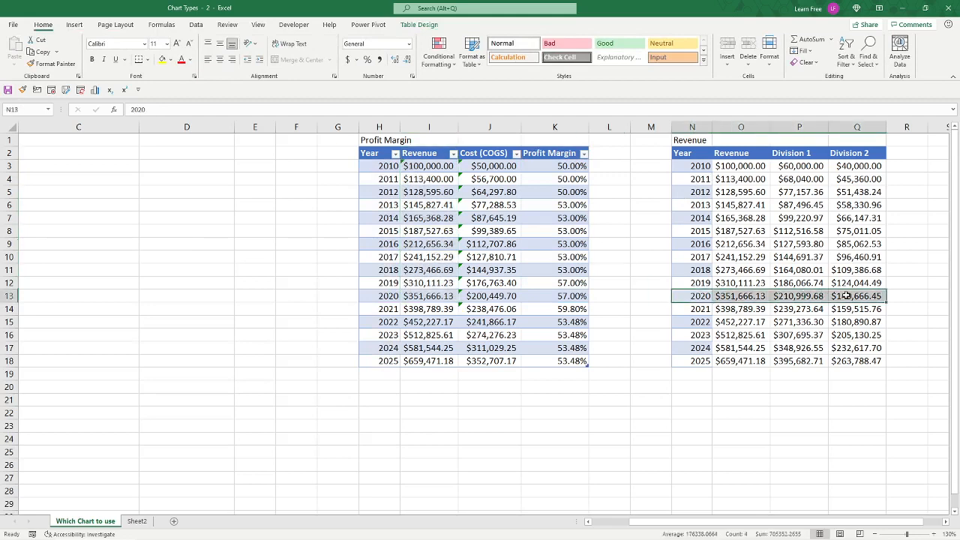
pyautogui.moveTo(743, 297); pyautogui.dragTo(848, 296)
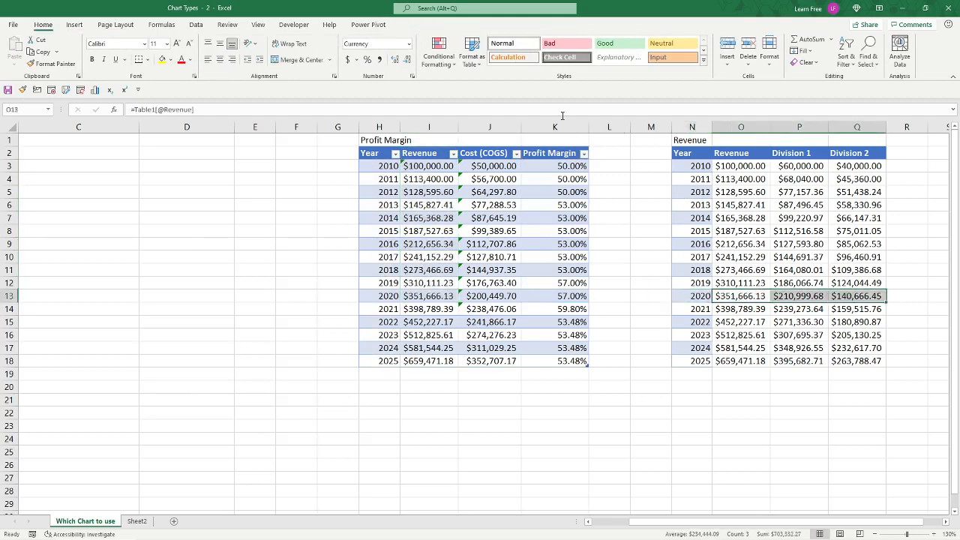
pyautogui.click(74, 25)
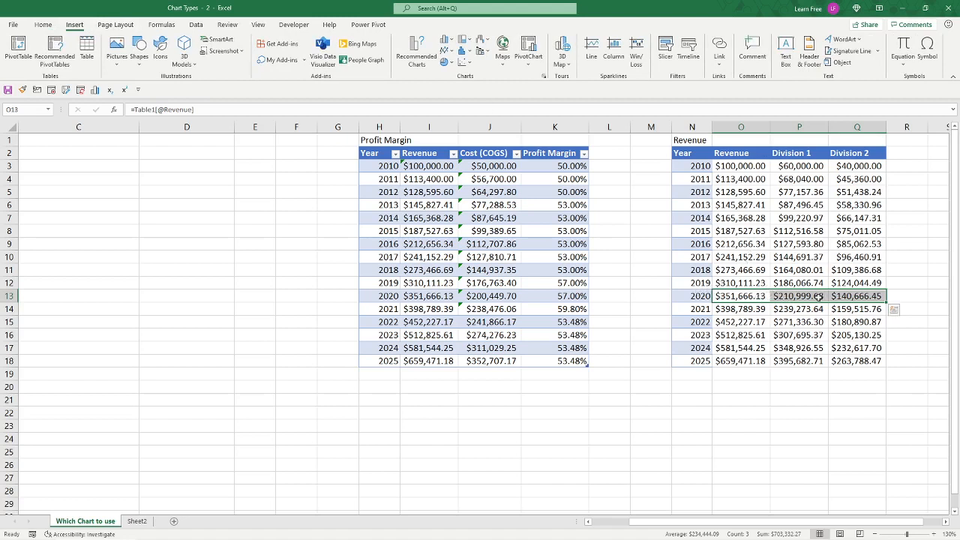
pyautogui.click(451, 64)
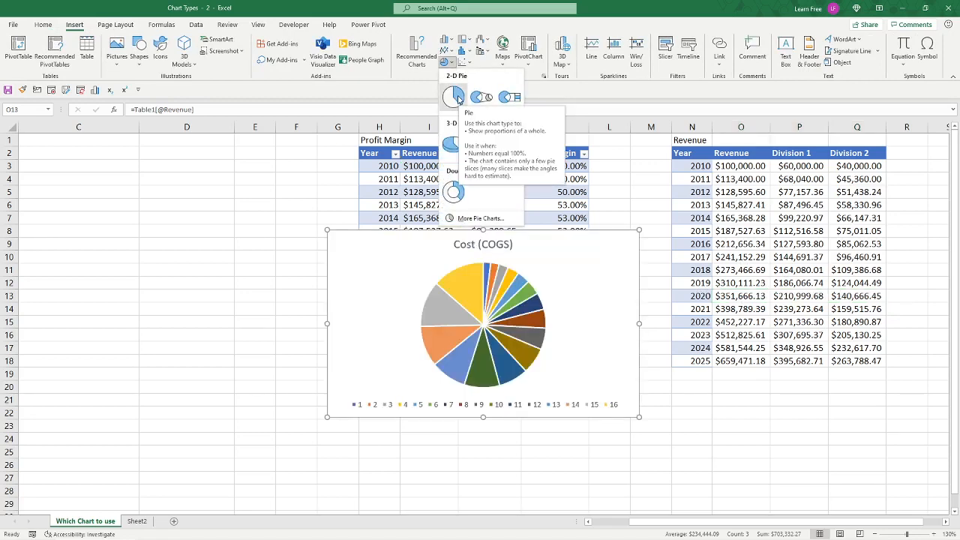
pyautogui.click(651, 231)
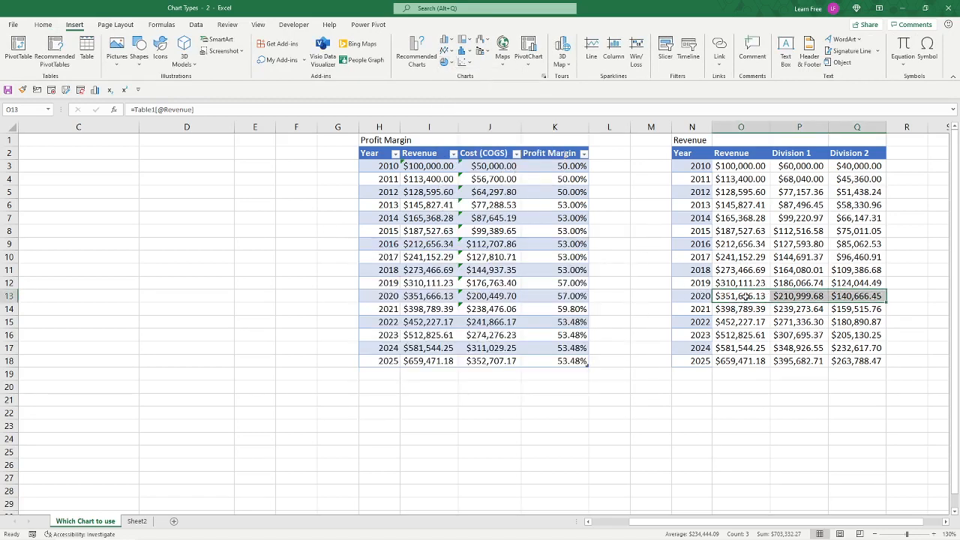
pyautogui.moveTo(701, 297); pyautogui.dragTo(857, 296)
pyautogui.moveTo(741, 297); pyautogui.dragTo(857, 296)
pyautogui.click(444, 62)
pyautogui.click(453, 98)
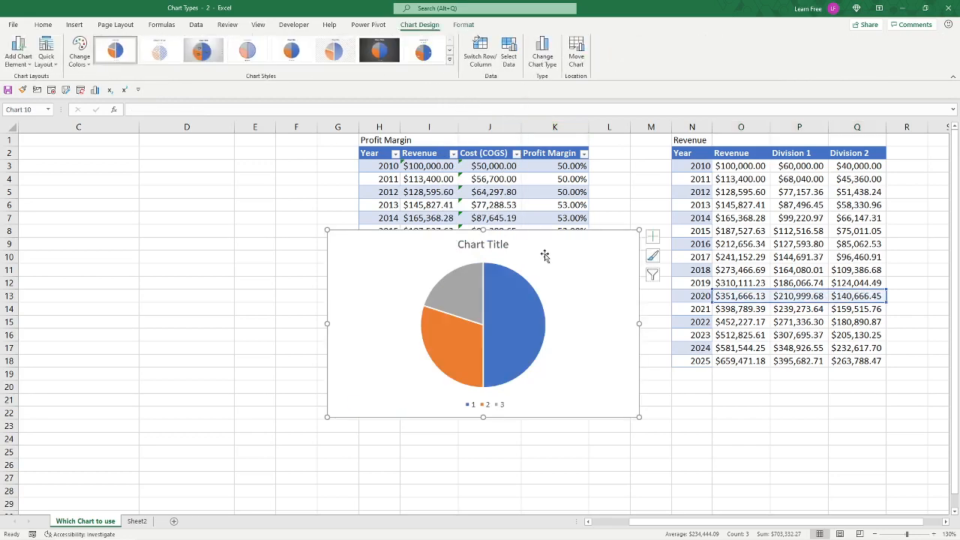
pyautogui.moveTo(582, 263); pyautogui.dragTo(305, 262)
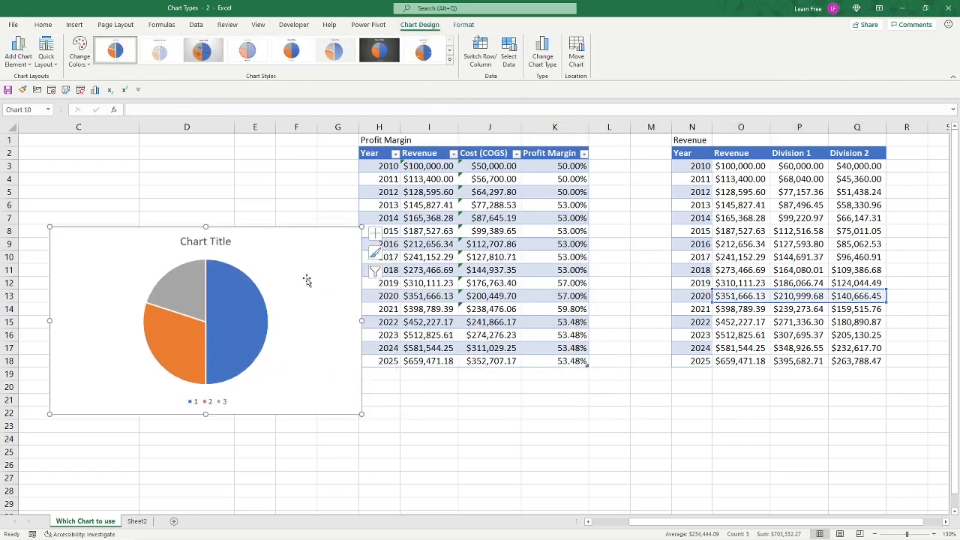
# Add data labels to the slices of the 2020 pie chart.
pyautogui.click(249, 298)
pyautogui.rightClick(249, 298)
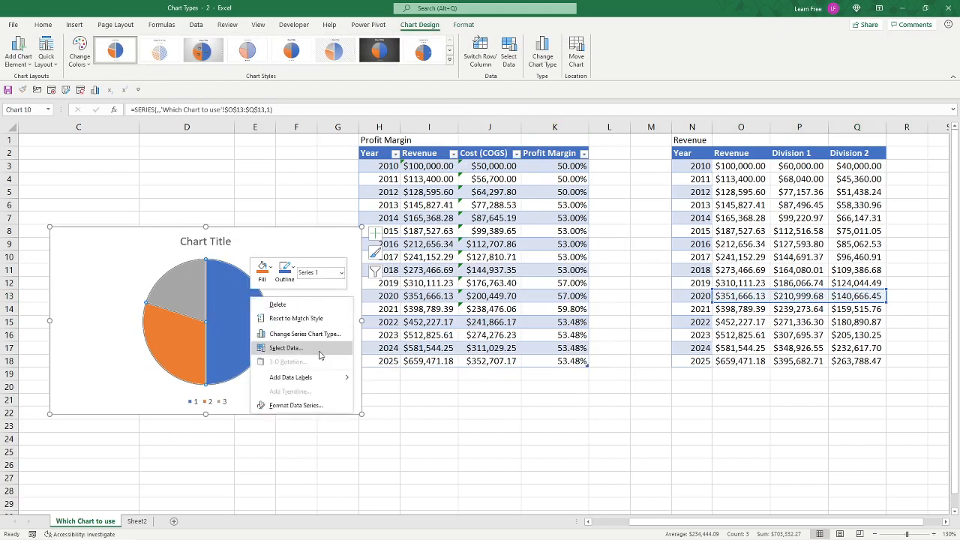
pyautogui.click(318, 378)
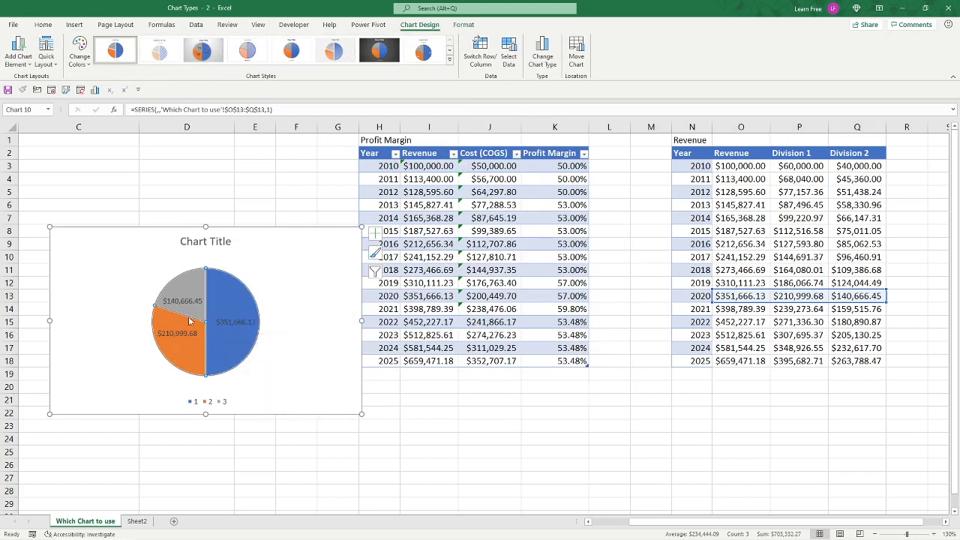
# Set the pie chart's category labels to the Revenue, Division 1 and Division 2 headers (O2:Q2).
pyautogui.click(508, 56)
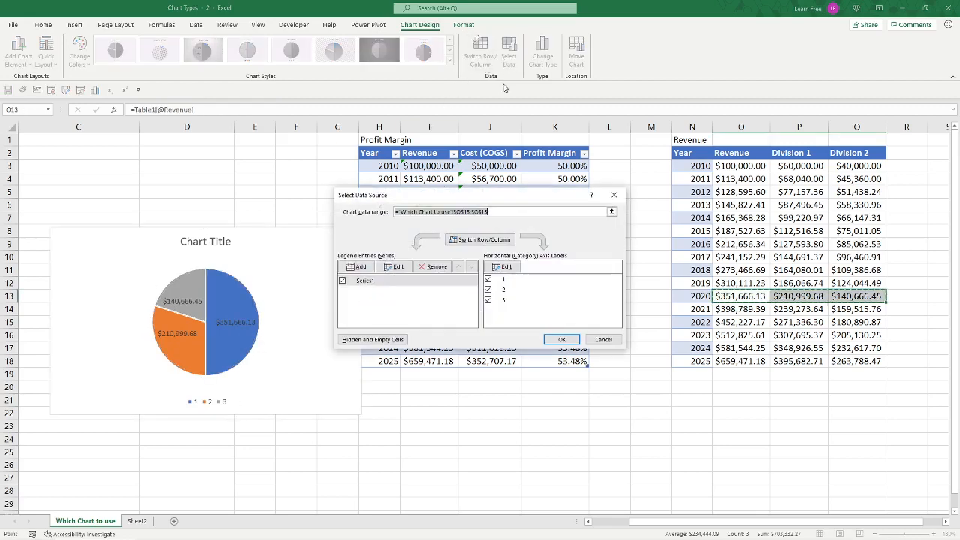
pyautogui.click(507, 267)
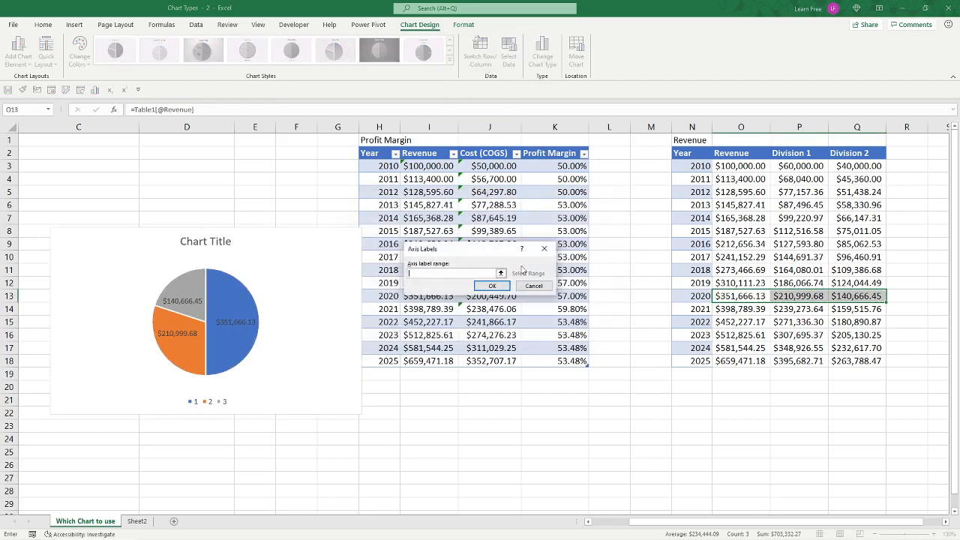
pyautogui.moveTo(748, 155); pyautogui.dragTo(855, 155)
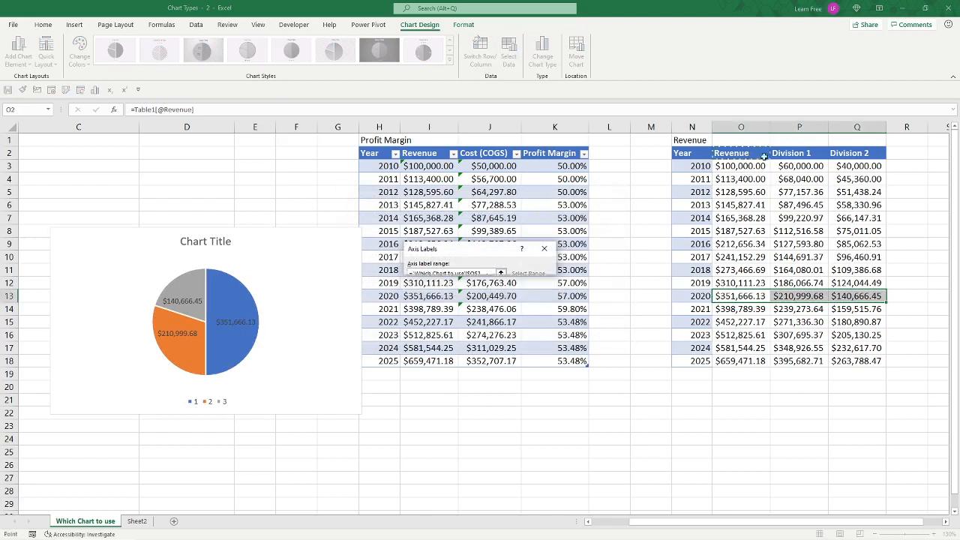
pyautogui.click(492, 286)
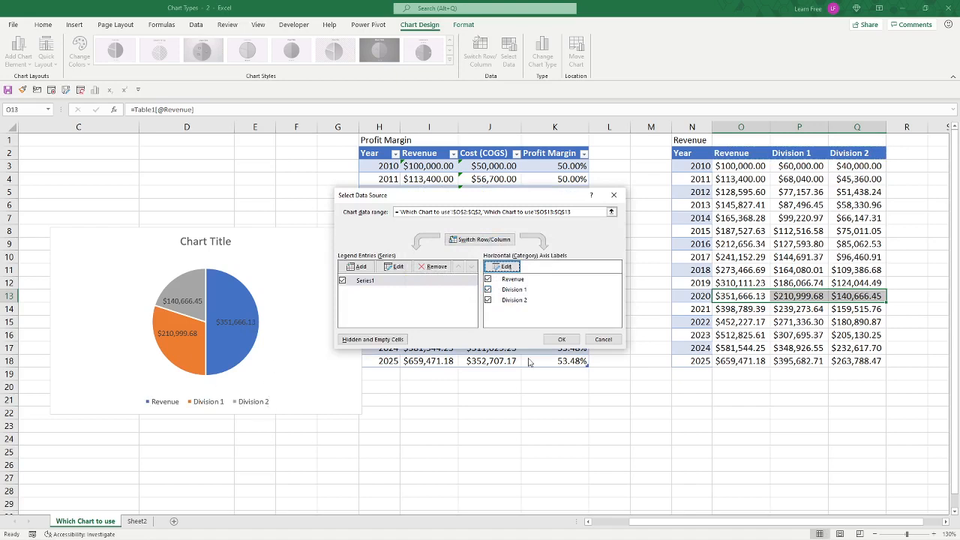
pyautogui.click(561, 338)
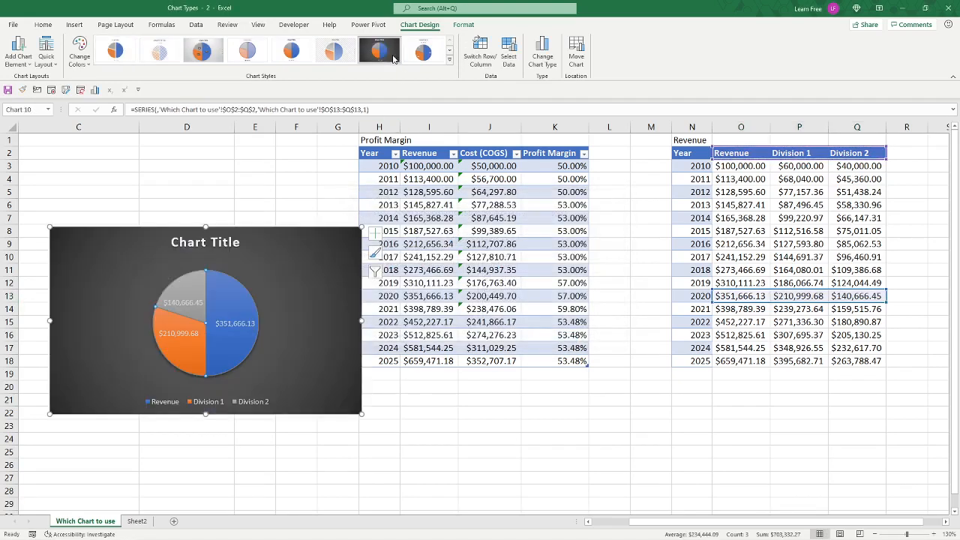
# Apply the chart style with white slices on a solid blue background to the pie chart.
pyautogui.click(393, 59)
pyautogui.click(449, 59)
pyautogui.click(159, 78)
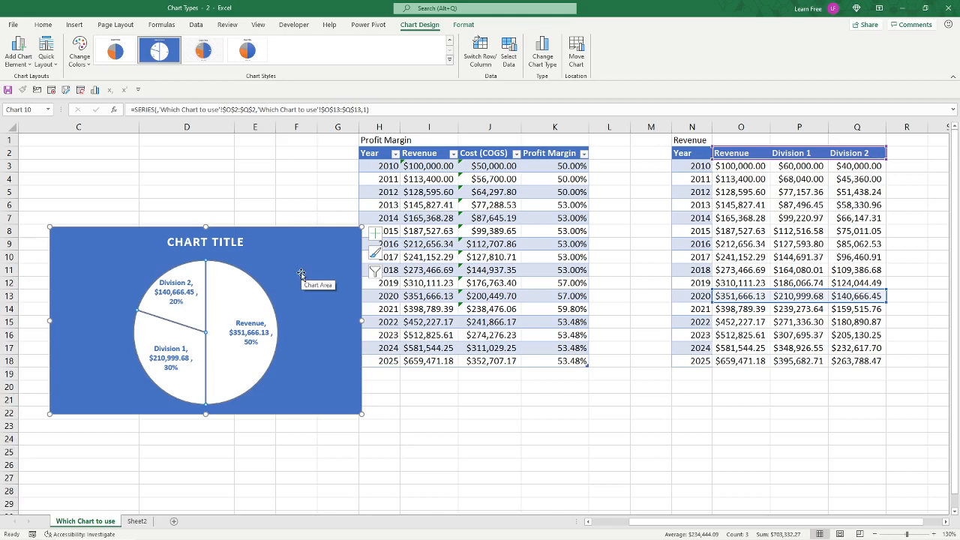
# Change the 2020 pie chart to a doughnut chart.
pyautogui.click(301, 272)
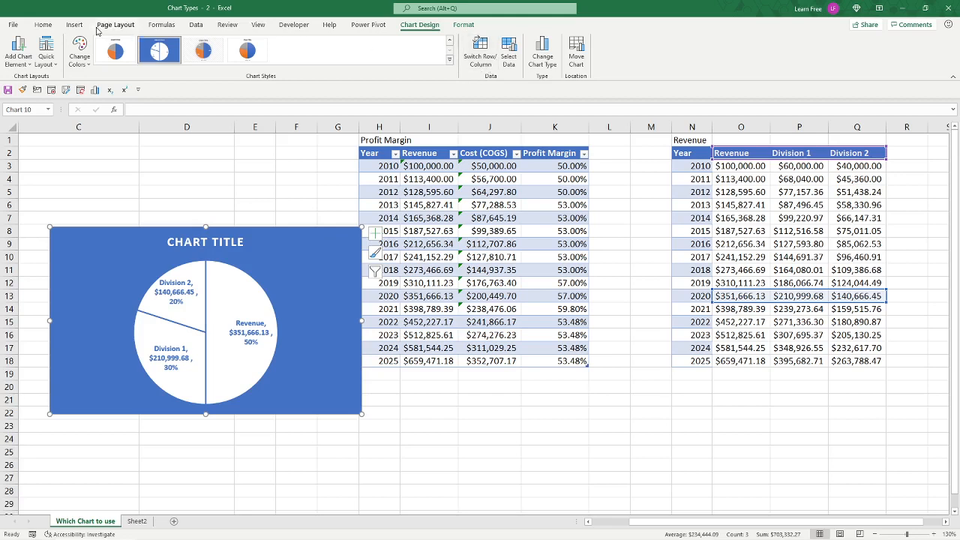
pyautogui.click(542, 56)
pyautogui.click(528, 168)
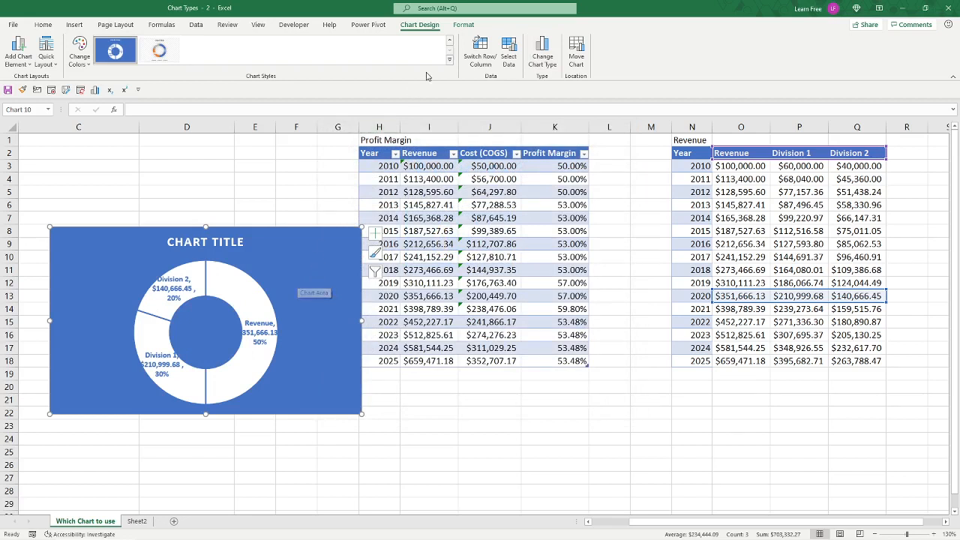
pyautogui.click(537, 68)
pyautogui.click(359, 377)
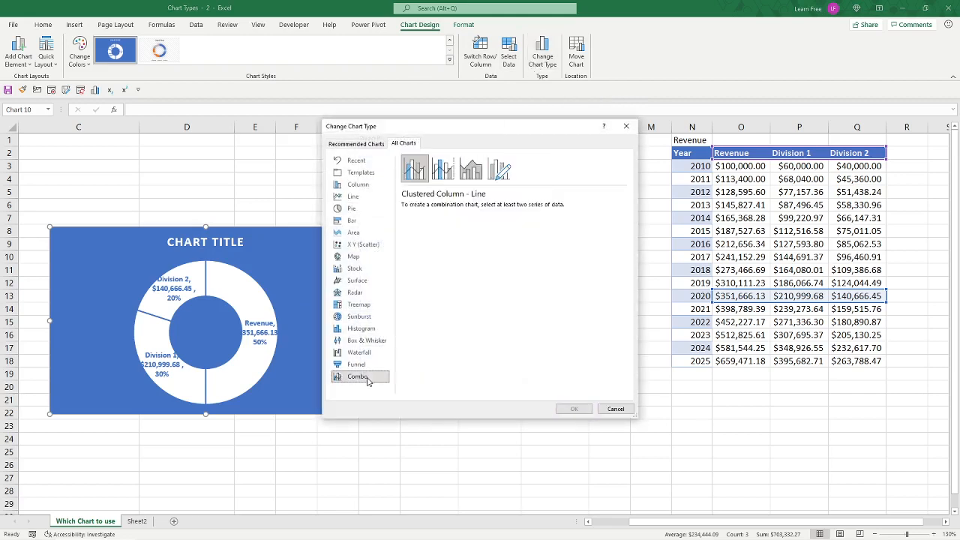
pyautogui.click(573, 409)
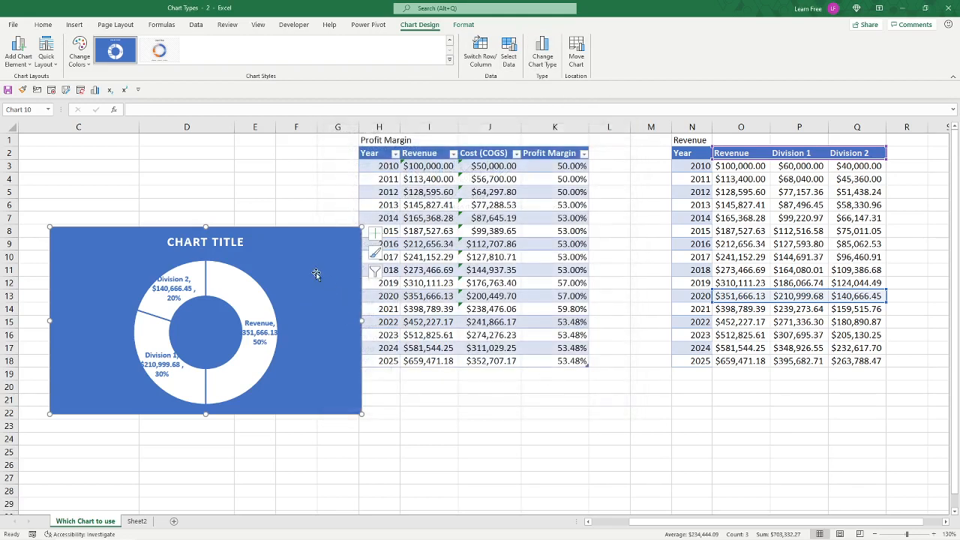
# Delete the doughnut chart and go over the Revenue, Cost (COGS) and Profit Margin headers of the Profit Margin table.
pyautogui.press('Delete')
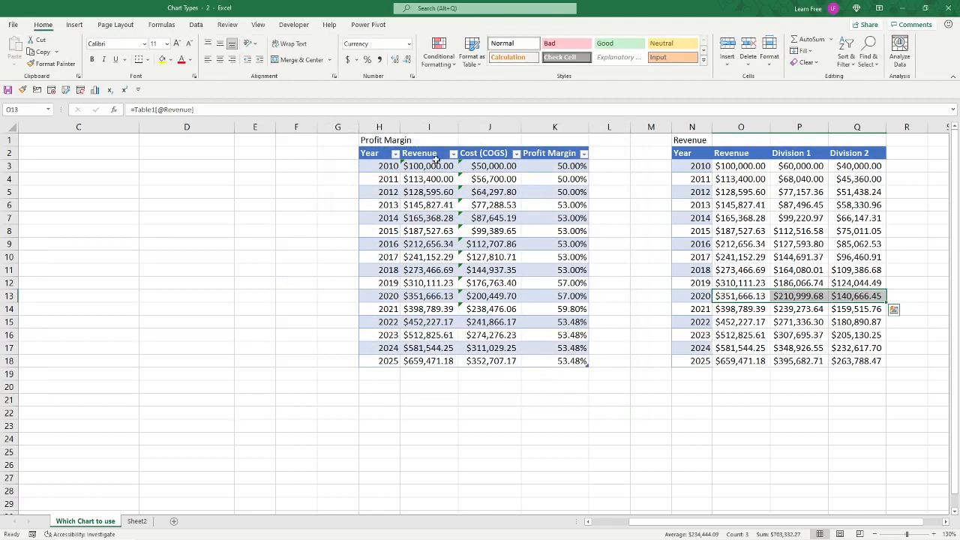
pyautogui.click(434, 157)
pyautogui.click(471, 154)
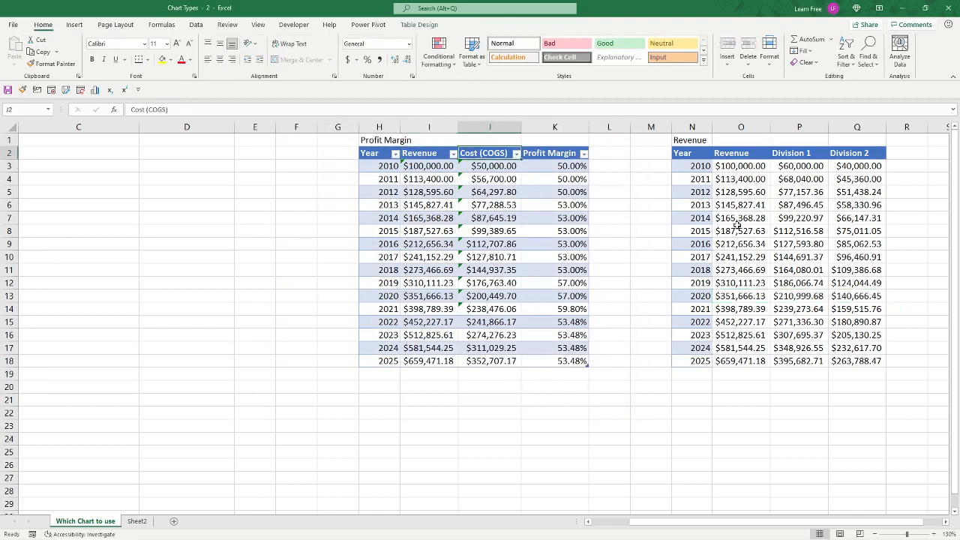
pyautogui.click(529, 155)
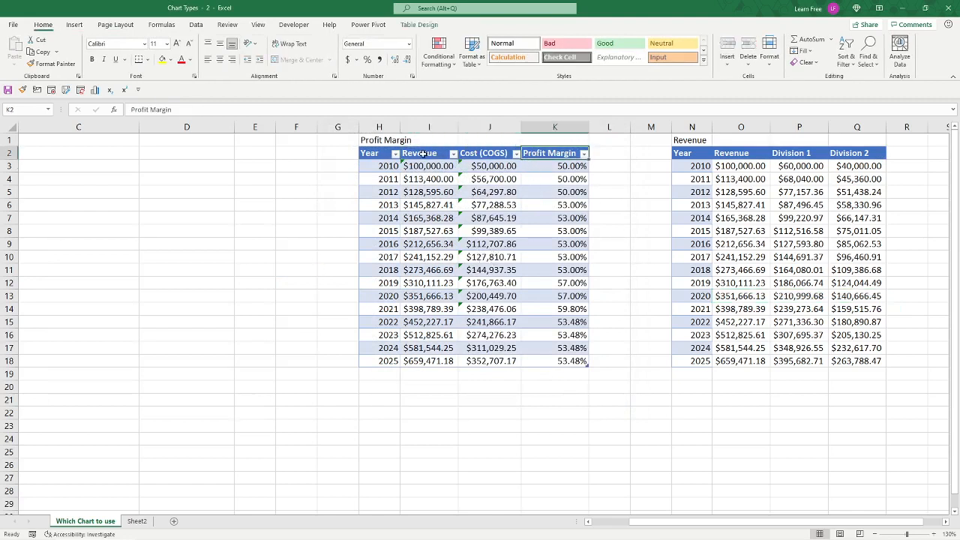
# Insert a combo chart of I2:K18 with Revenue and Cost (COGS) as clustered columns and Profit Margin as a line on the secondary axis.
pyautogui.moveTo(422, 153); pyautogui.dragTo(542, 359)
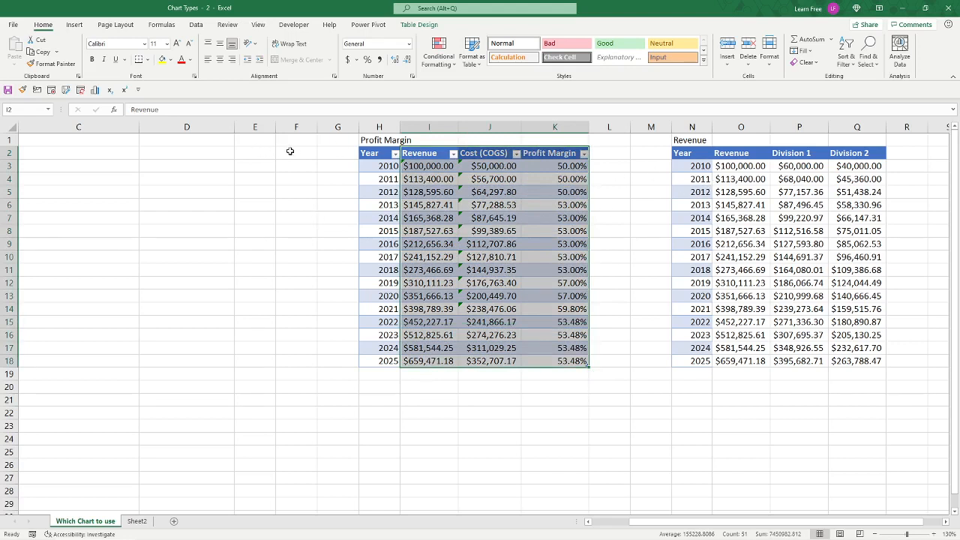
pyautogui.click(74, 24)
pyautogui.click(417, 60)
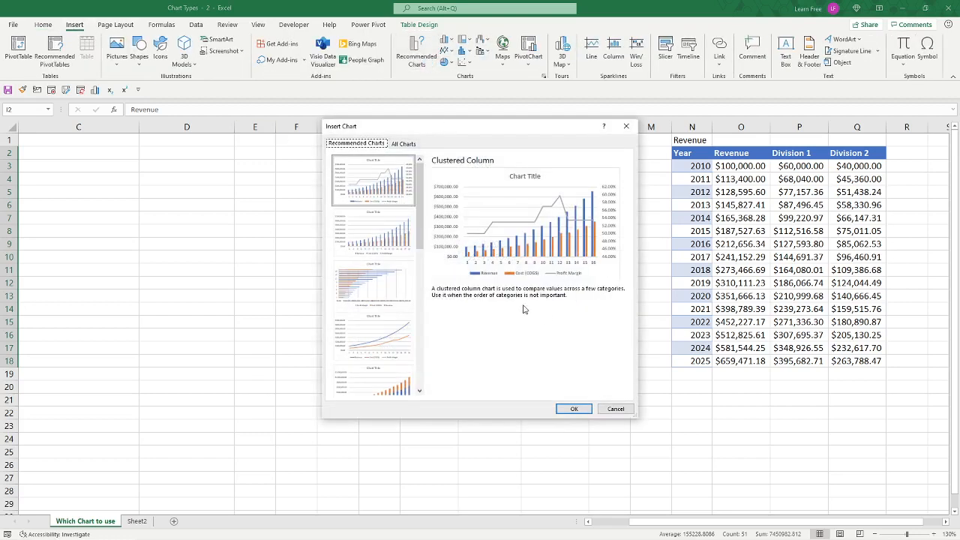
pyautogui.click(403, 143)
pyautogui.click(363, 376)
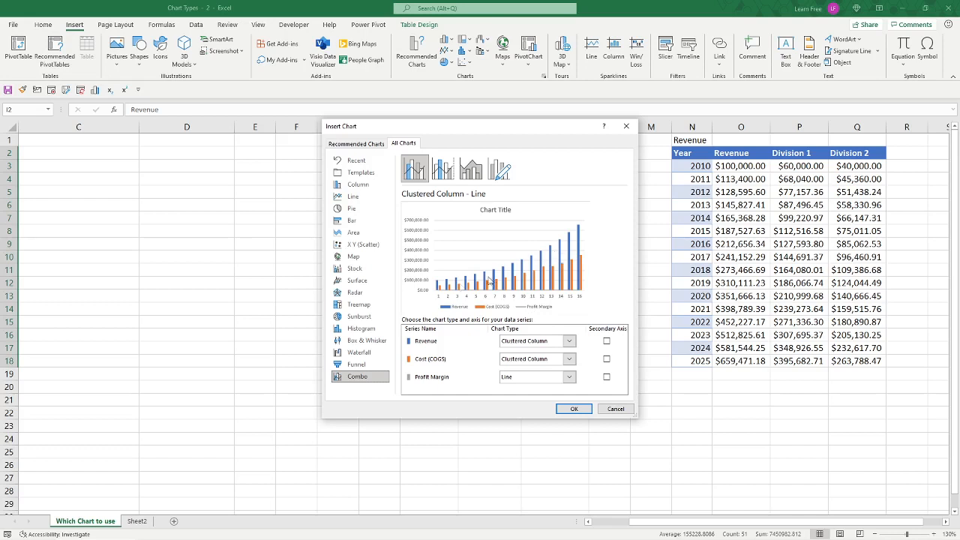
pyautogui.click(606, 377)
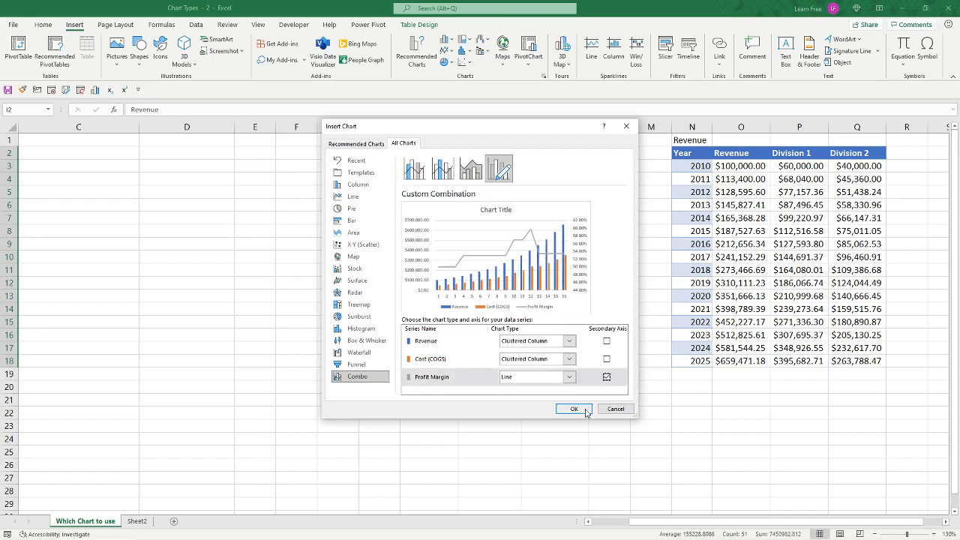
pyautogui.click(585, 412)
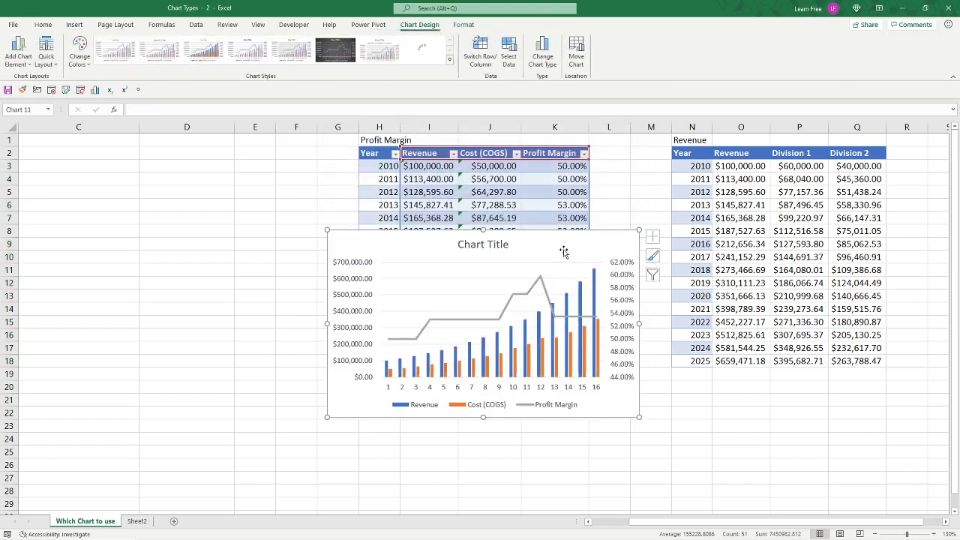
# Enlarge the combo chart, move it toward the empty area beside the Profit Margin table, and apply the dark gradient background style.
pyautogui.moveTo(328, 231); pyautogui.dragTo(250, 203)
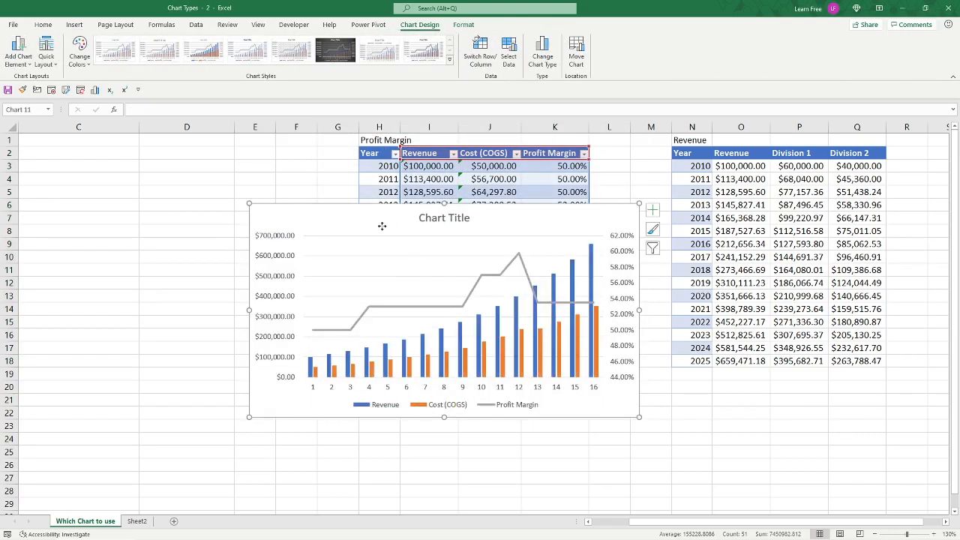
pyautogui.moveTo(382, 225); pyautogui.dragTo(223, 251)
pyautogui.click(333, 53)
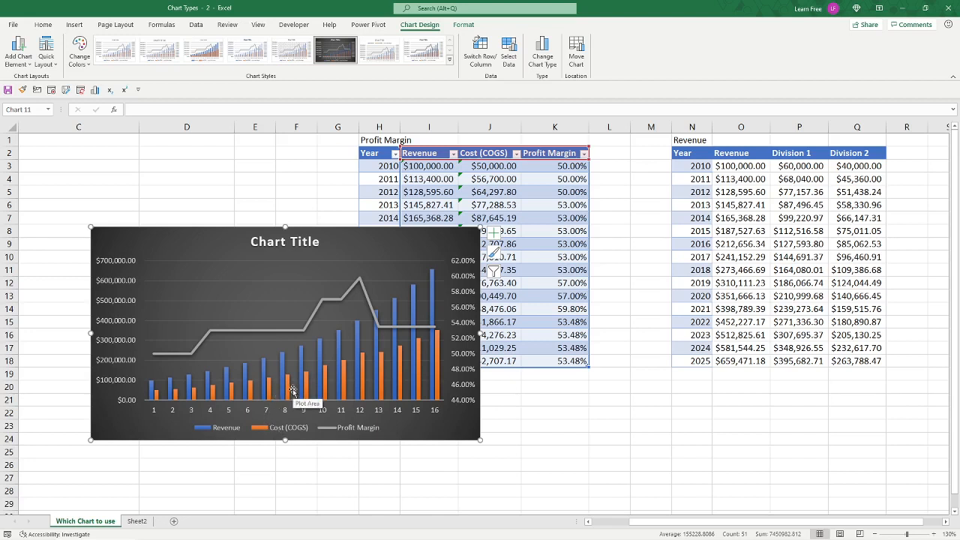
# Check the combo chart's horizontal axis and data source, and move the chart clear of the Profit Margin table's Year column.
pyautogui.click(228, 331)
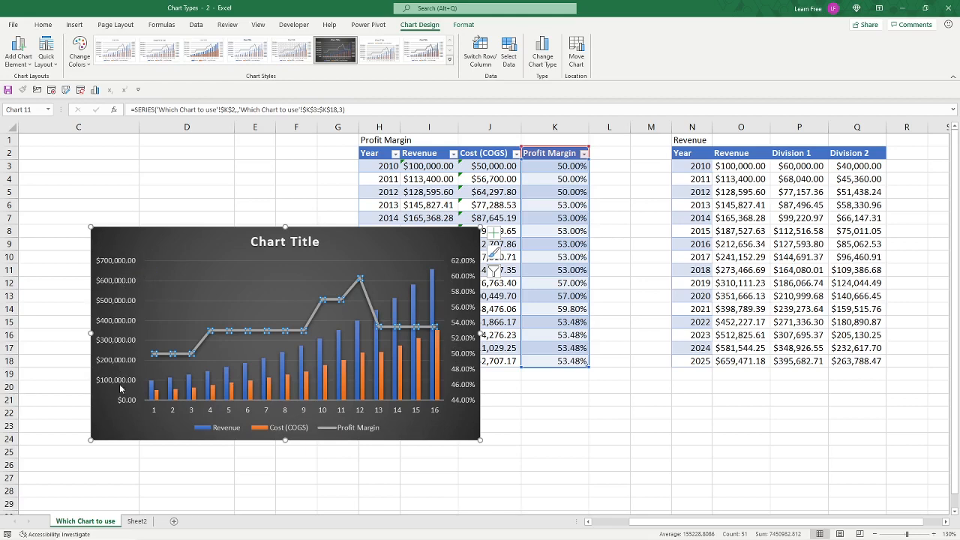
pyautogui.click(211, 413)
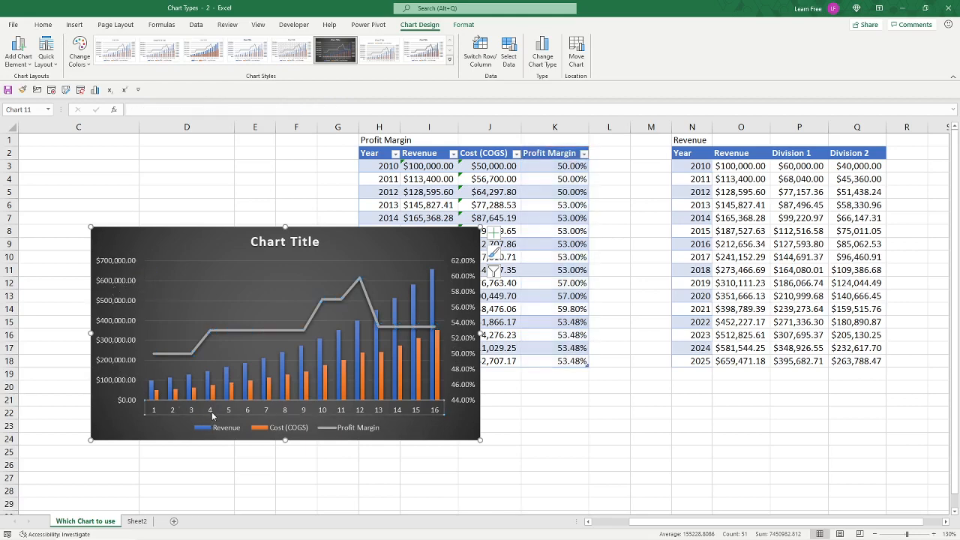
pyautogui.click(508, 60)
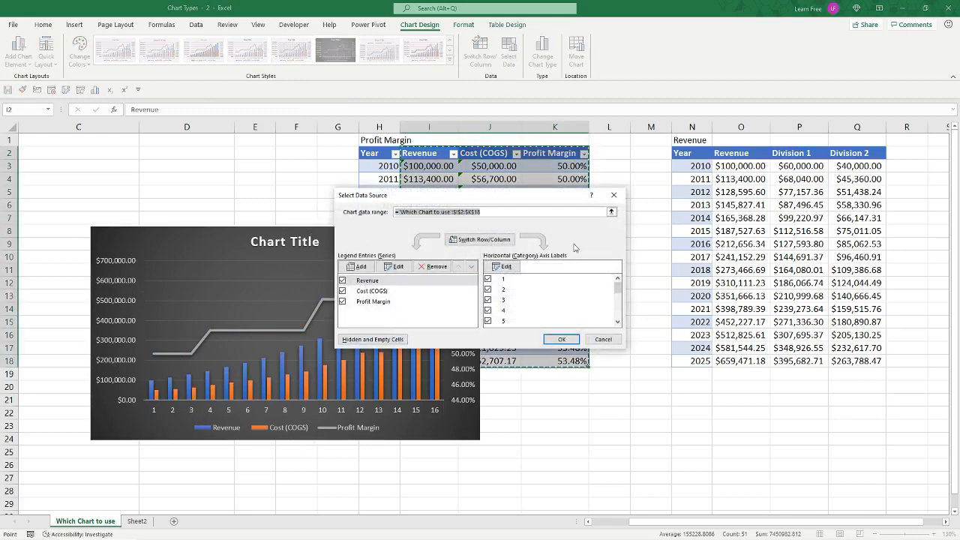
pyautogui.click(603, 339)
pyautogui.moveTo(310, 251); pyautogui.dragTo(634, 248)
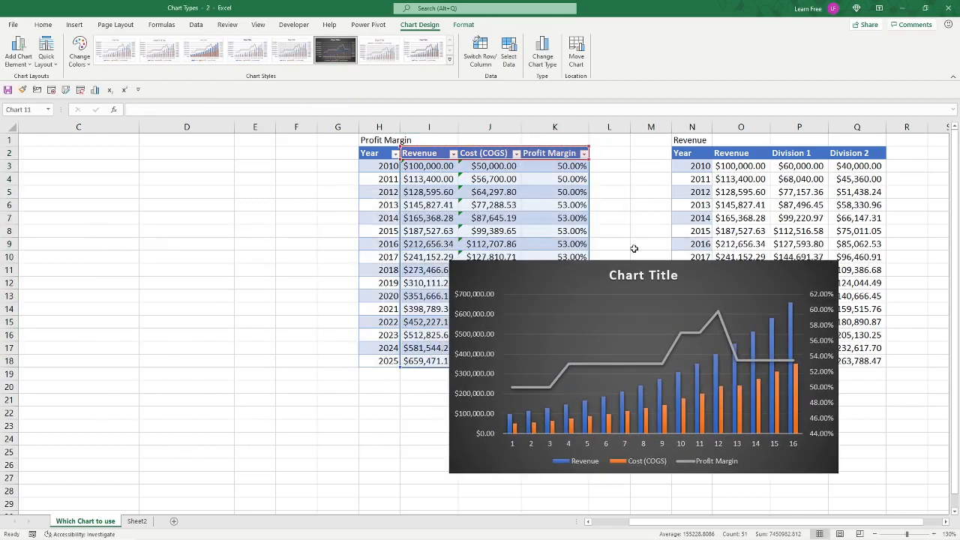
# Try to set the combo chart's data range to the years in H3:H18, and undo the change.
pyautogui.click(508, 60)
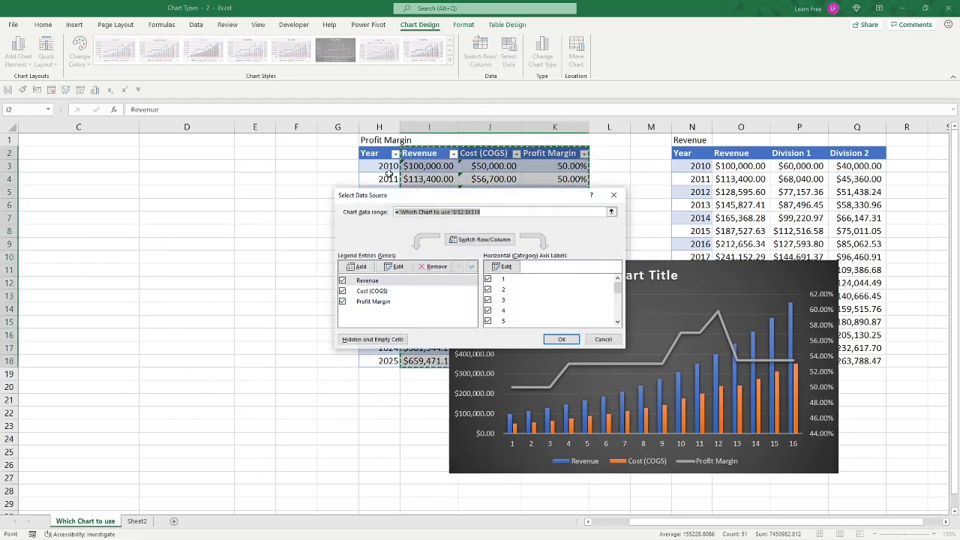
pyautogui.moveTo(390, 195); pyautogui.dragTo(553, 191)
pyautogui.moveTo(383, 167); pyautogui.dragTo(380, 361)
pyautogui.click(729, 334)
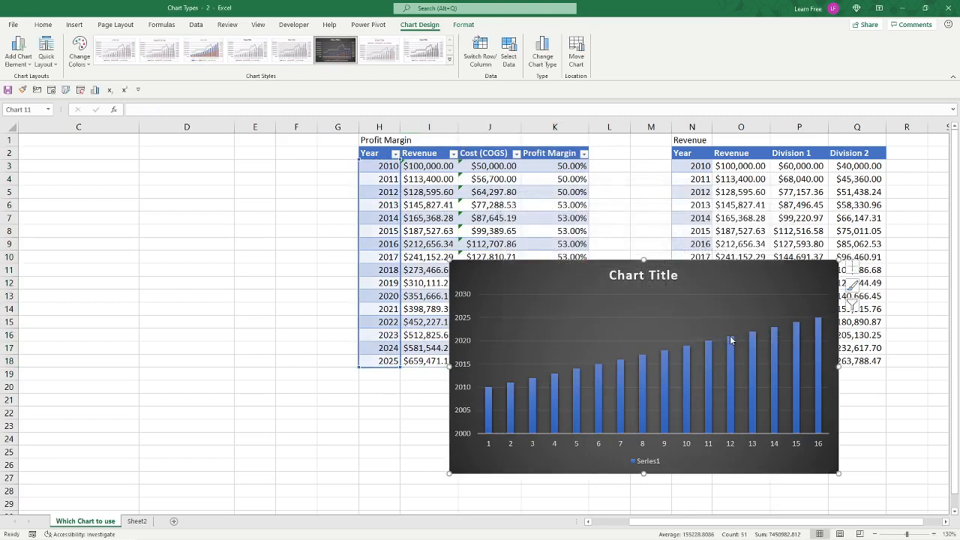
pyautogui.hotkey('ctrl', 'z')
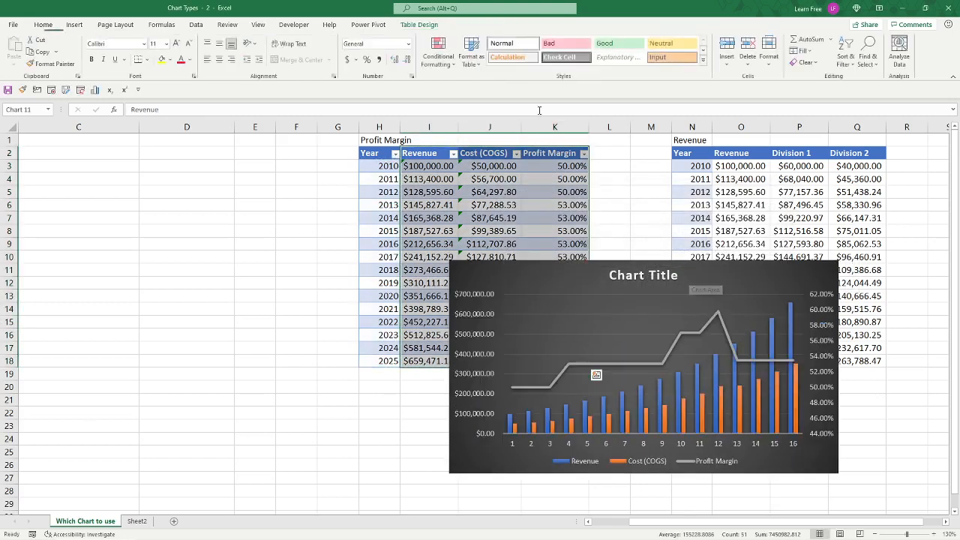
# Set the combo chart's horizontal axis labels to the years in H3:H18 and move the chart over the Profit Margin table.
pyautogui.click(561, 274)
pyautogui.click(431, 21)
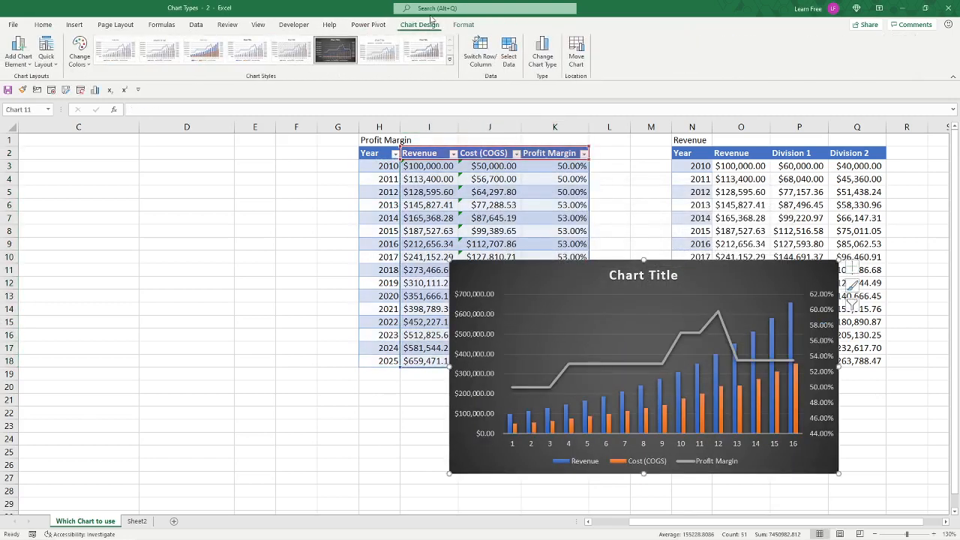
pyautogui.click(510, 54)
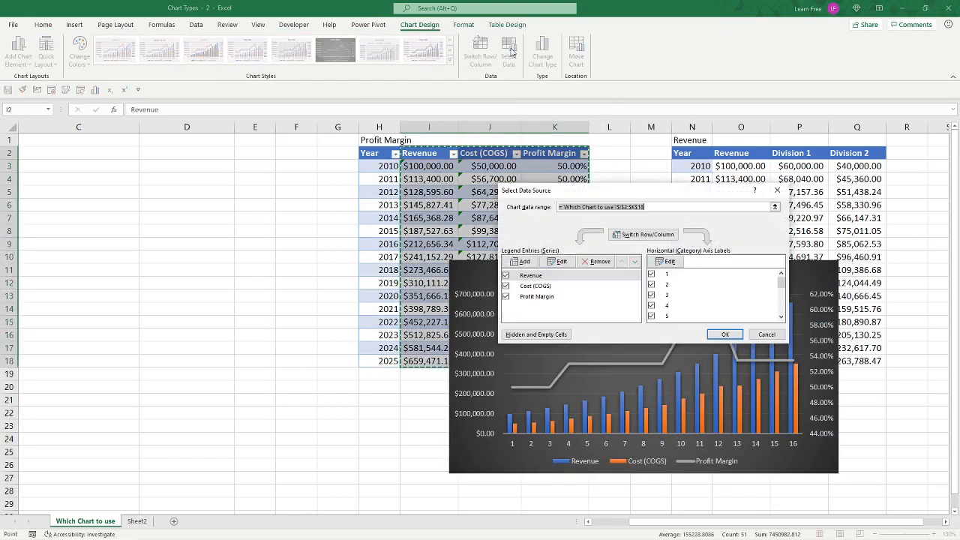
pyautogui.click(657, 259)
pyautogui.moveTo(389, 168); pyautogui.dragTo(390, 363)
pyautogui.click(654, 281)
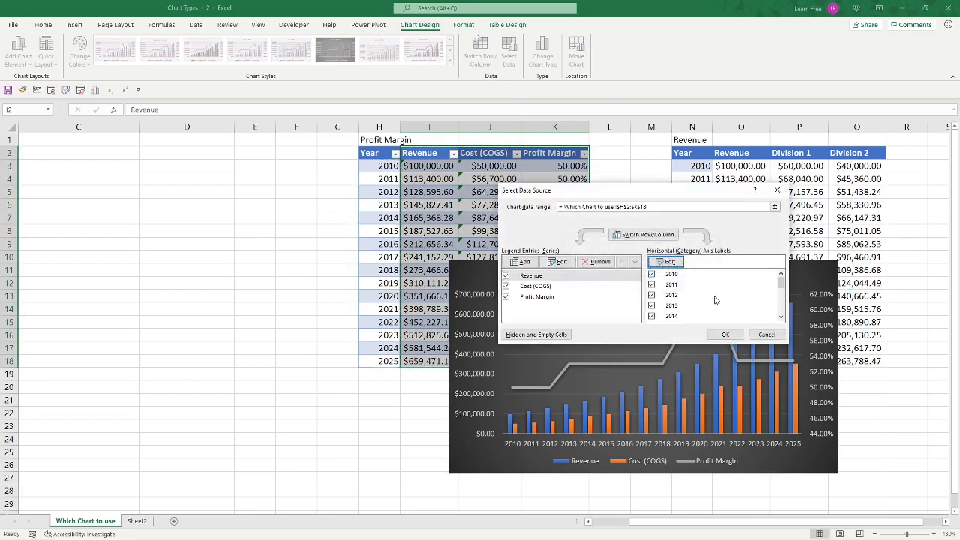
pyautogui.click(723, 333)
pyautogui.moveTo(699, 273); pyautogui.dragTo(493, 235)
# Add data labels to the Profit Margin line and remove them again.
pyautogui.rightClick(511, 277)
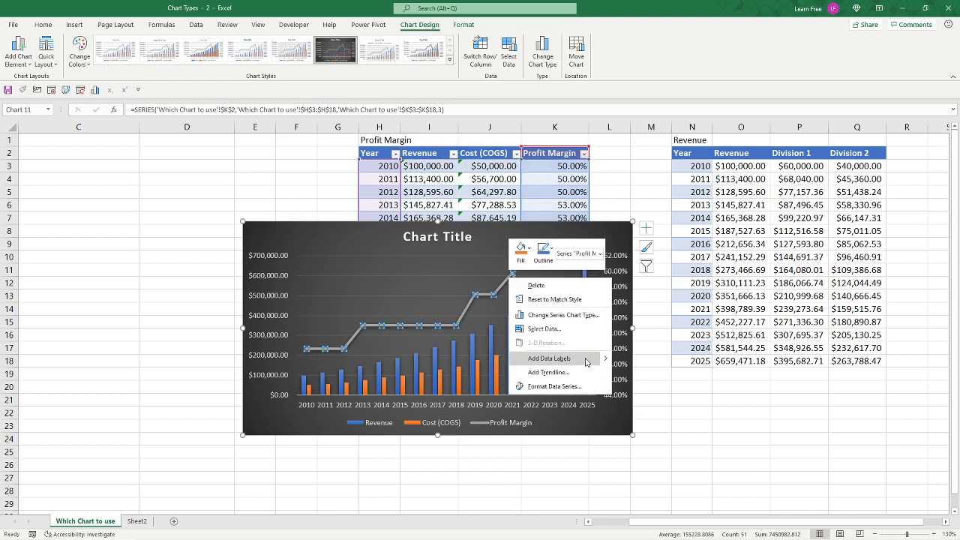
pyautogui.click(585, 359)
pyautogui.click(515, 299)
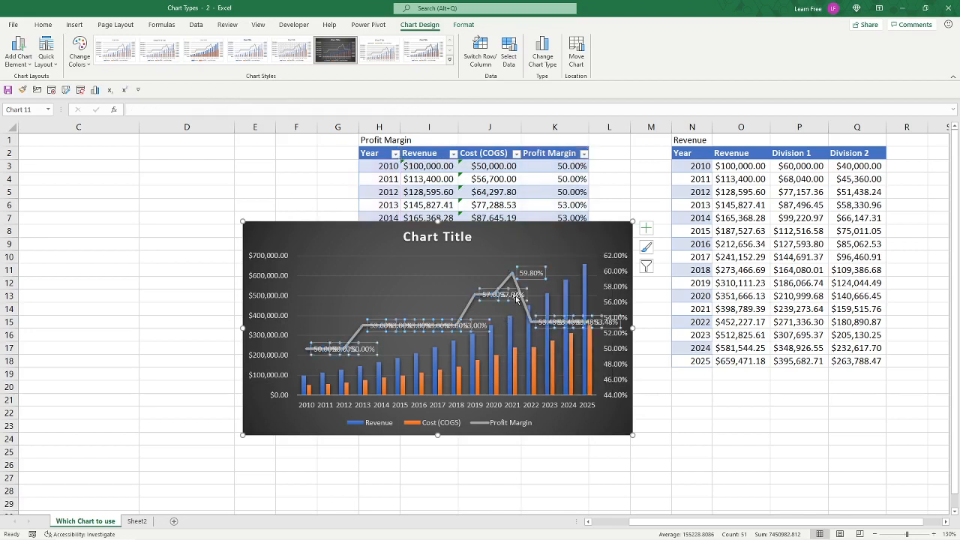
pyautogui.press('Delete')
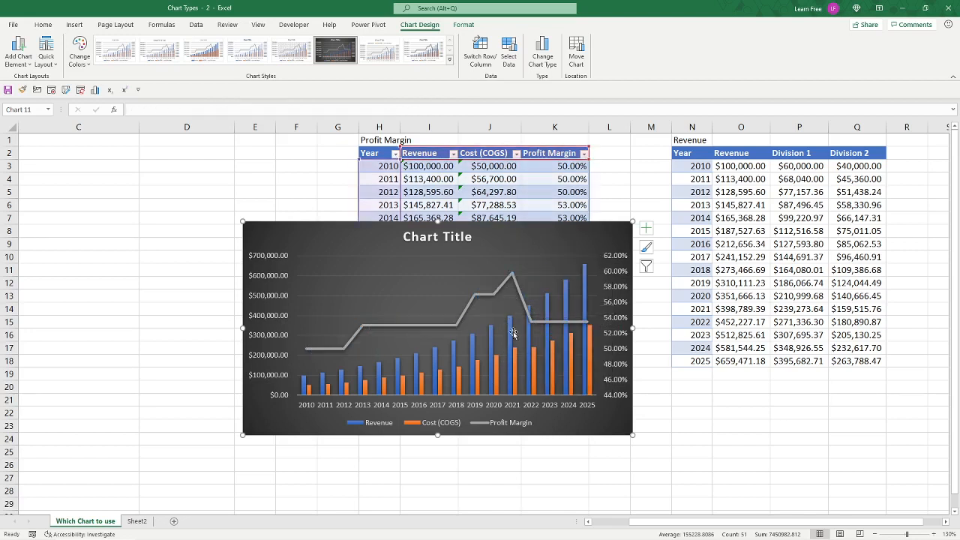
# Change the Revenue and Cost (COGS) series of the combo chart to Stacked Column.
pyautogui.click(542, 54)
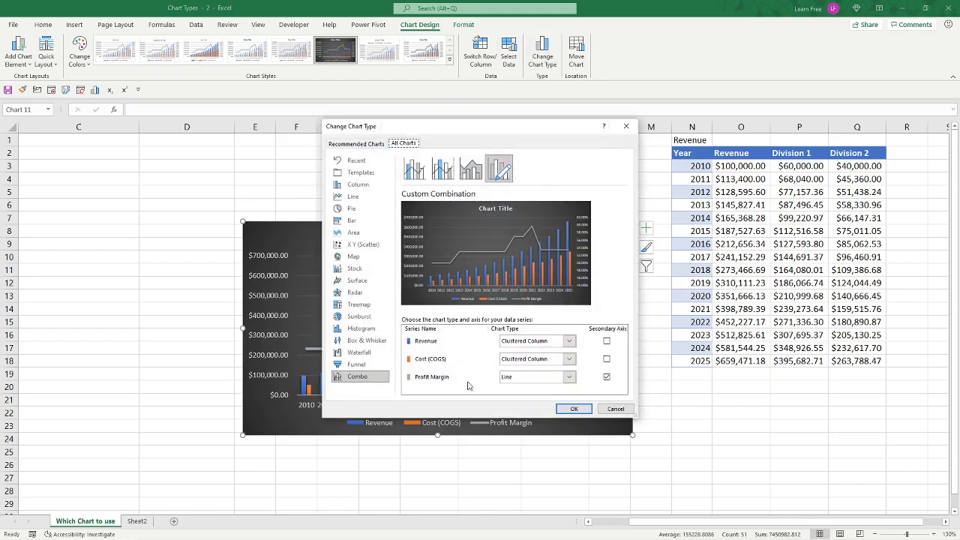
pyautogui.click(569, 342)
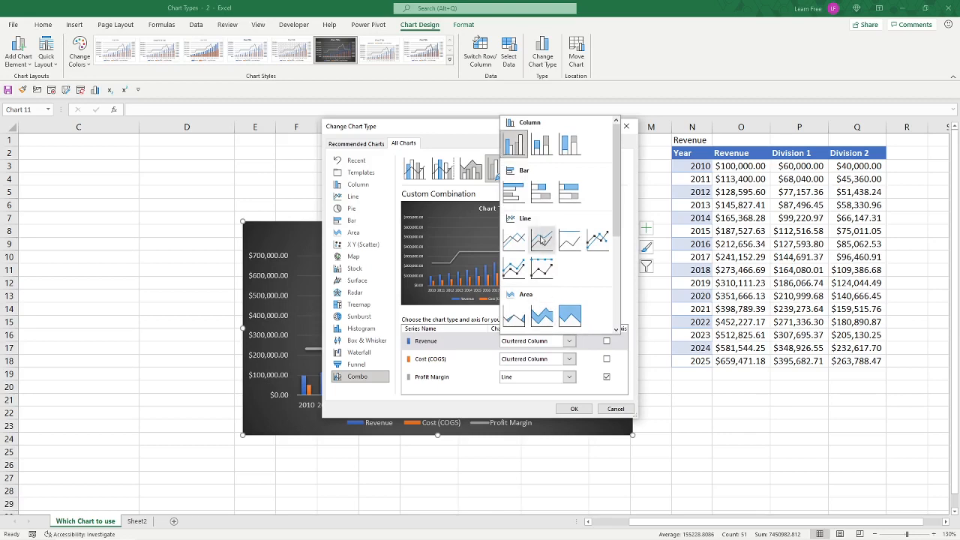
pyautogui.click(541, 146)
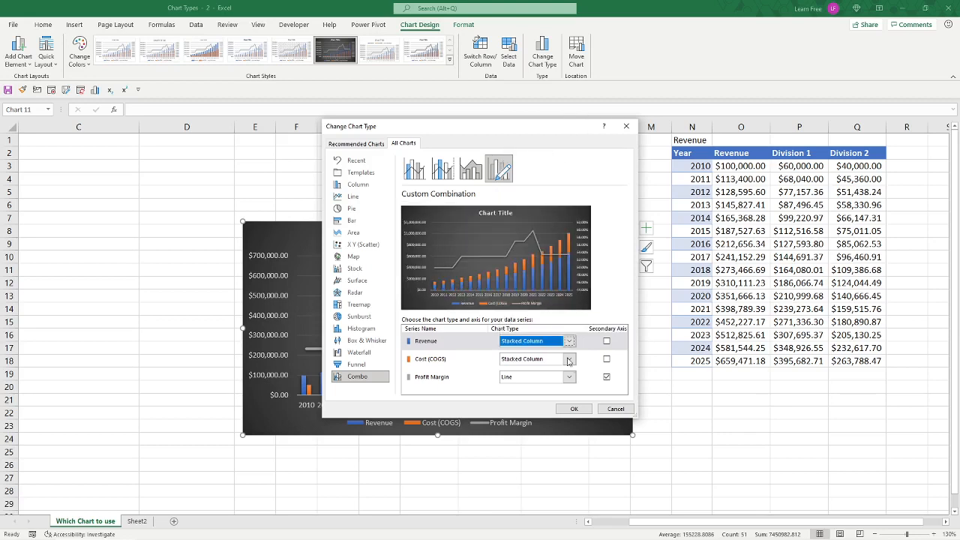
pyautogui.click(586, 408)
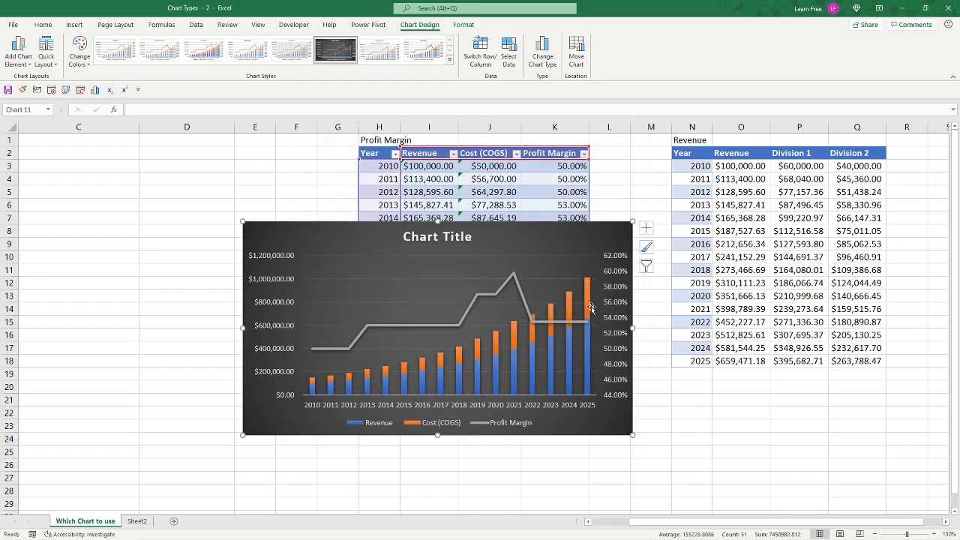
pyautogui.click(496, 346)
pyautogui.rightClick(497, 346)
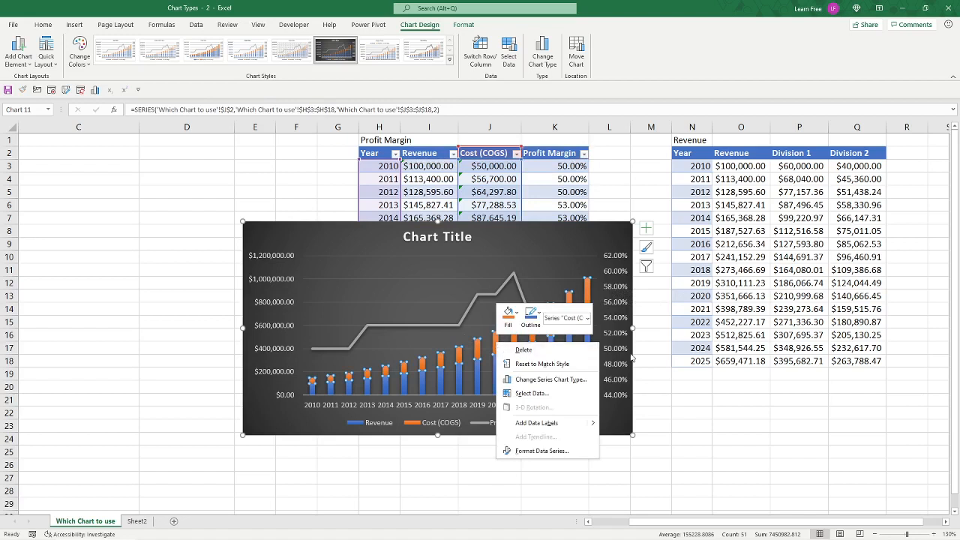
pyautogui.press('Escape')
pyautogui.click(567, 236)
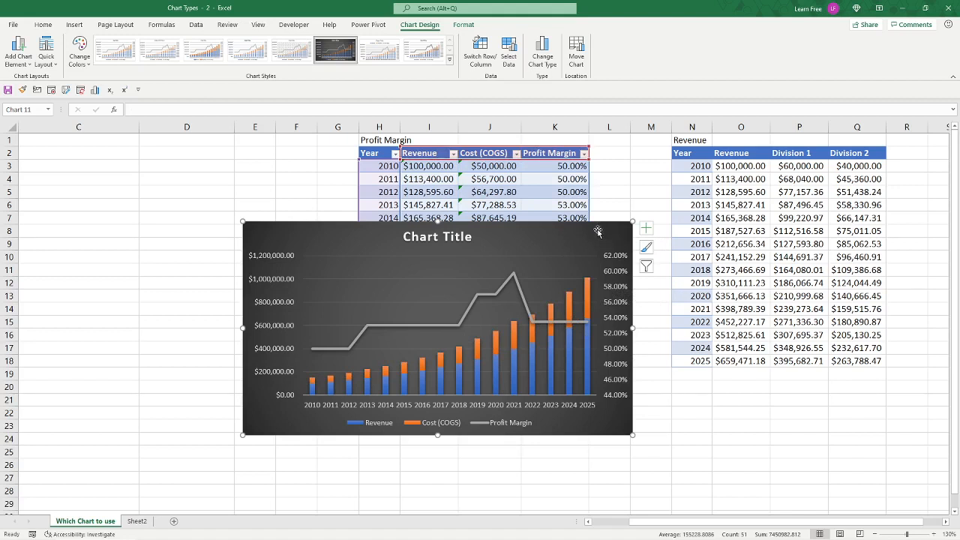
# Move the combo chart over the Revenue table, examine its Profit Margin line, and delete the chart.
pyautogui.moveTo(603, 237); pyautogui.dragTo(898, 295)
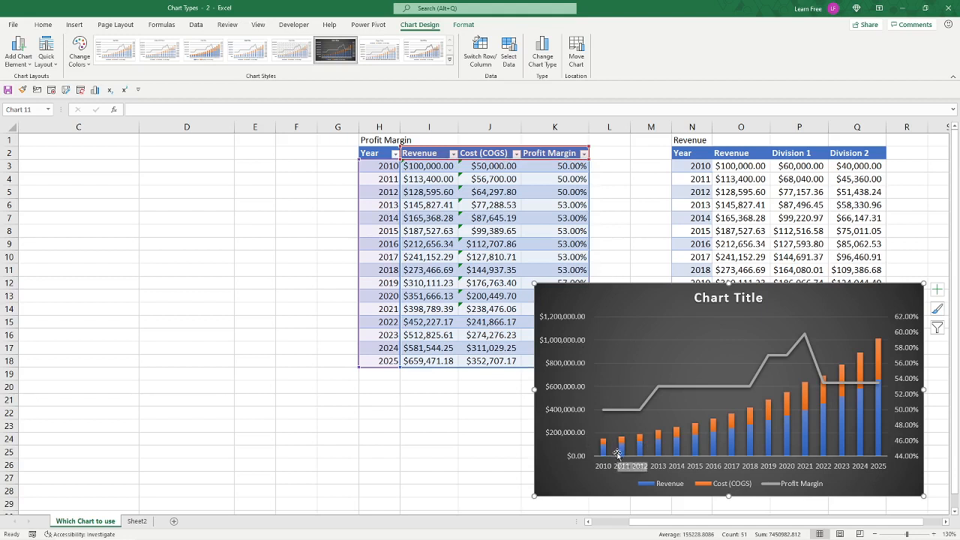
pyautogui.click(796, 354)
pyautogui.click(852, 302)
pyautogui.press('Delete')
pyautogui.click(727, 231)
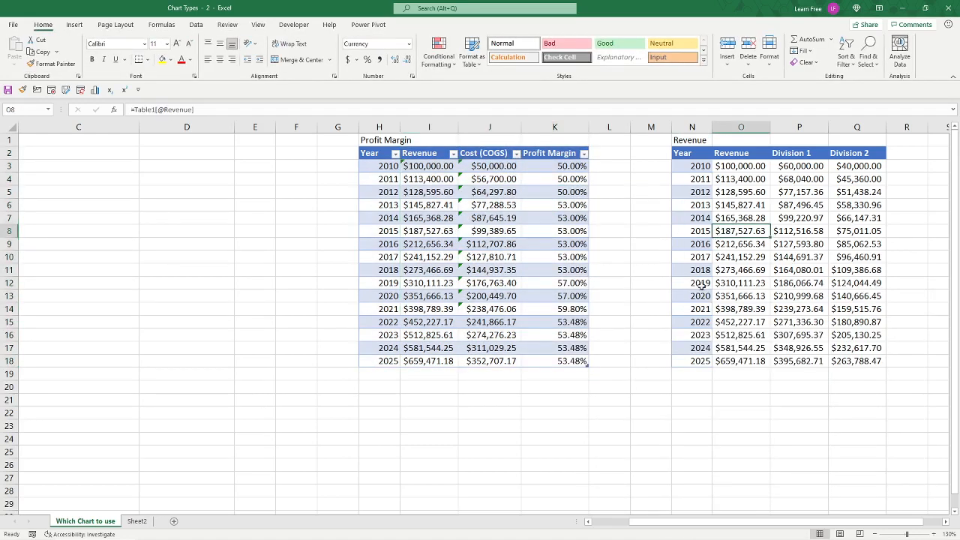
# Insert a treemap chart from the 2020 row of the Revenue table, N13:Q13.
pyautogui.moveTo(701, 292); pyautogui.dragTo(848, 298)
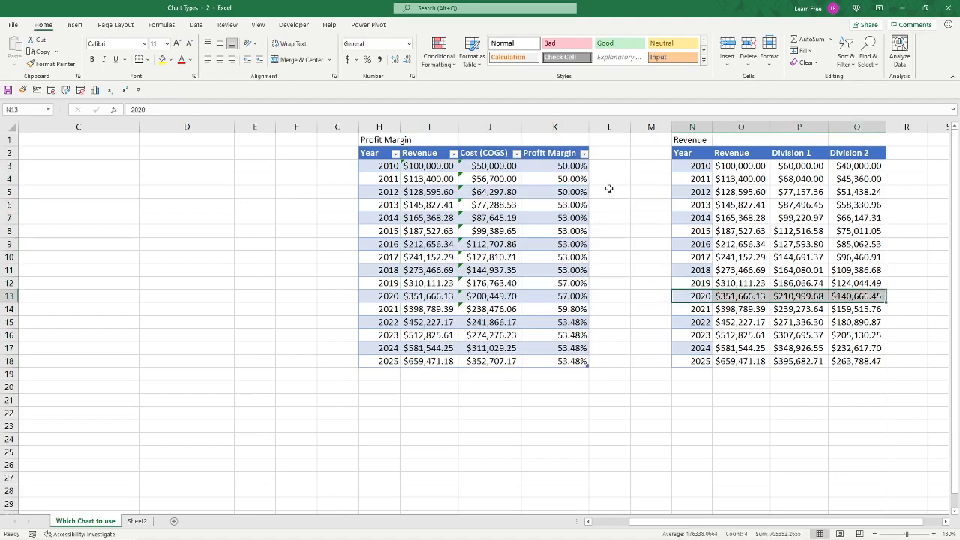
pyautogui.click(75, 26)
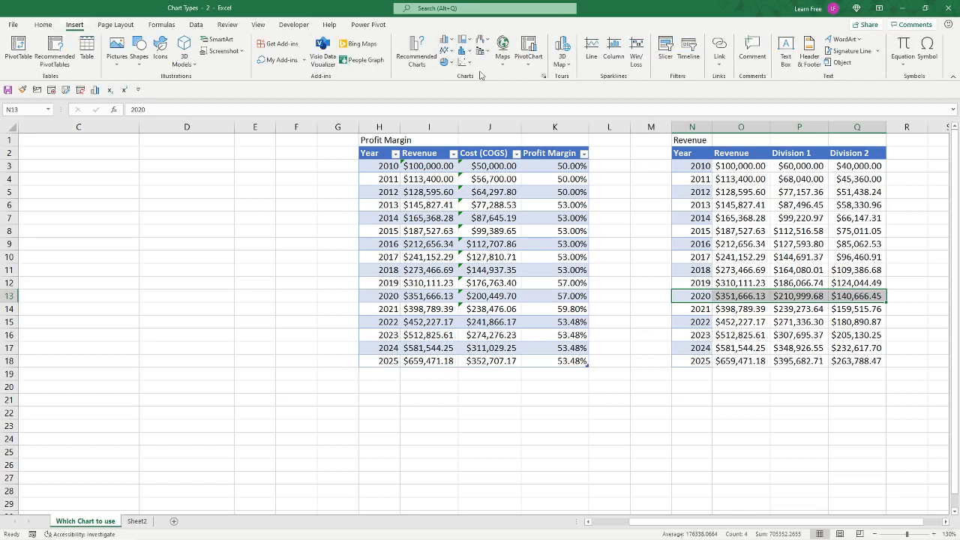
pyautogui.click(462, 40)
pyautogui.click(471, 73)
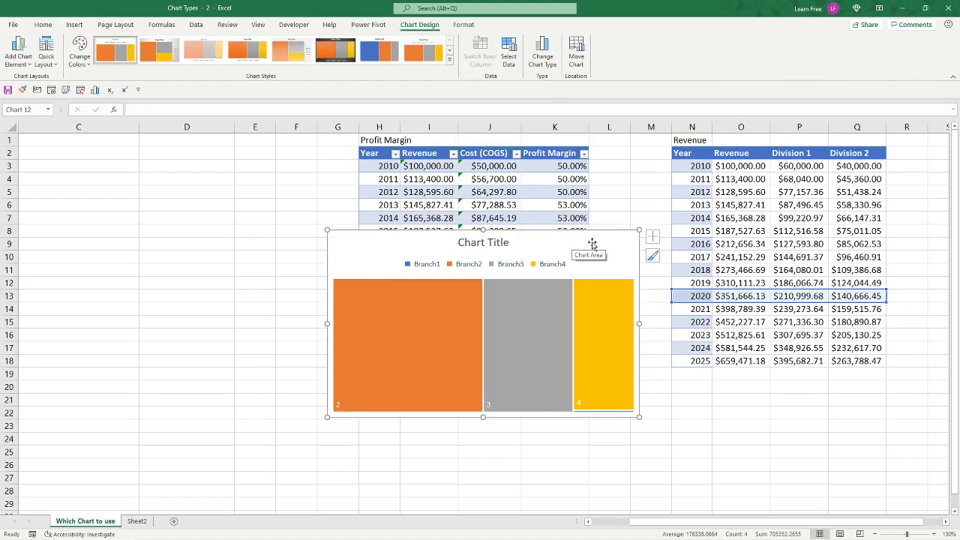
# Set the treemap's category labels to the Revenue, Division 1 and Division 2 headers in O2:Q2.
pyautogui.click(507, 49)
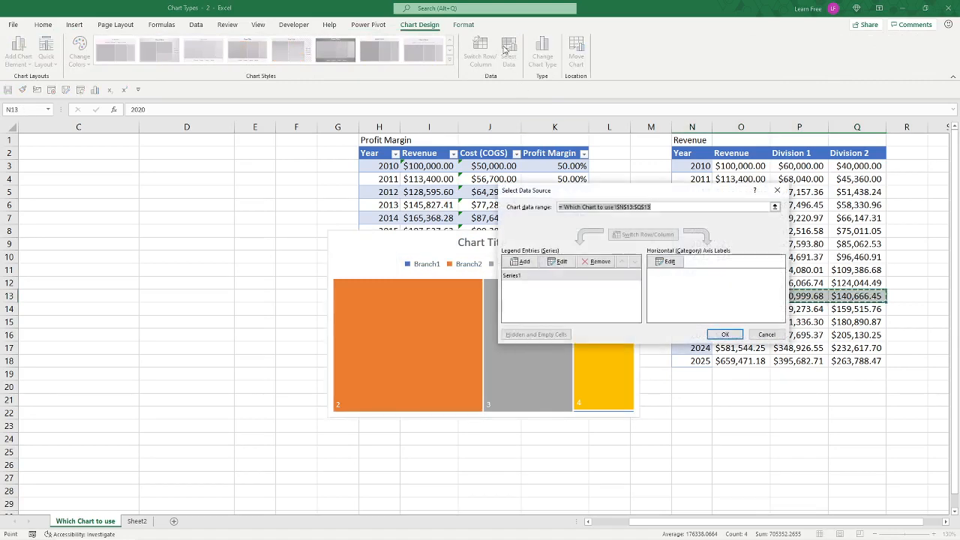
pyautogui.click(665, 261)
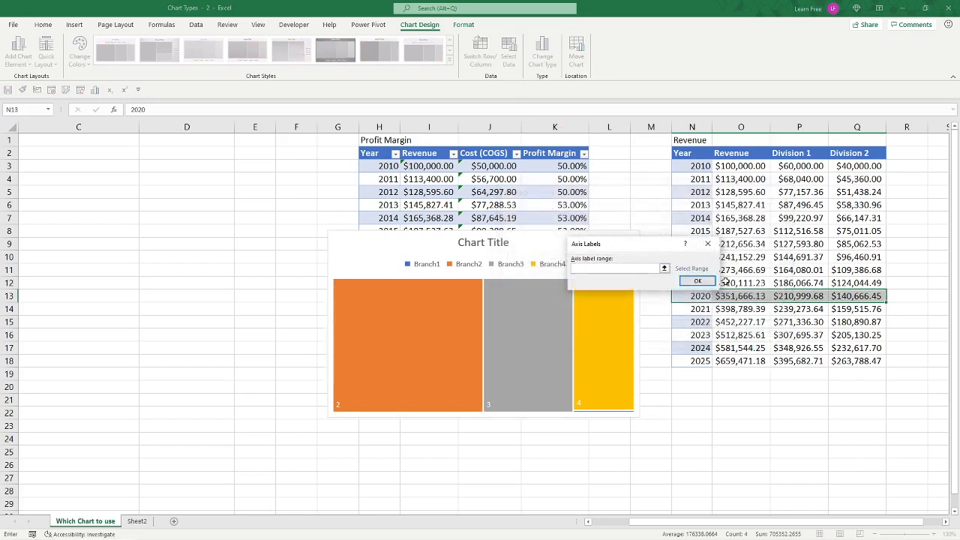
pyautogui.moveTo(741, 153); pyautogui.dragTo(862, 154)
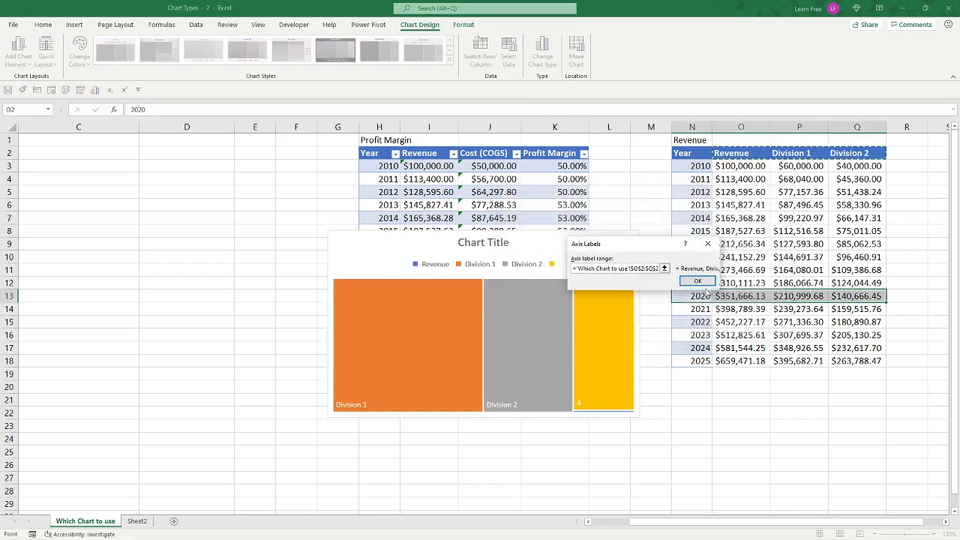
pyautogui.click(696, 282)
pyautogui.click(736, 333)
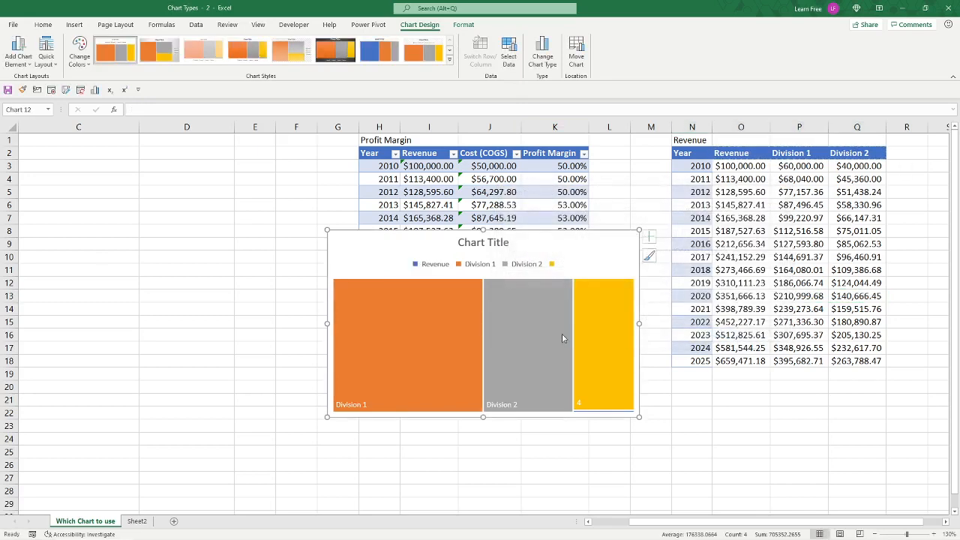
# Examine the treemap's blocks and legend against the Revenue table to check which value each label represents.
pyautogui.rightClick(425, 312)
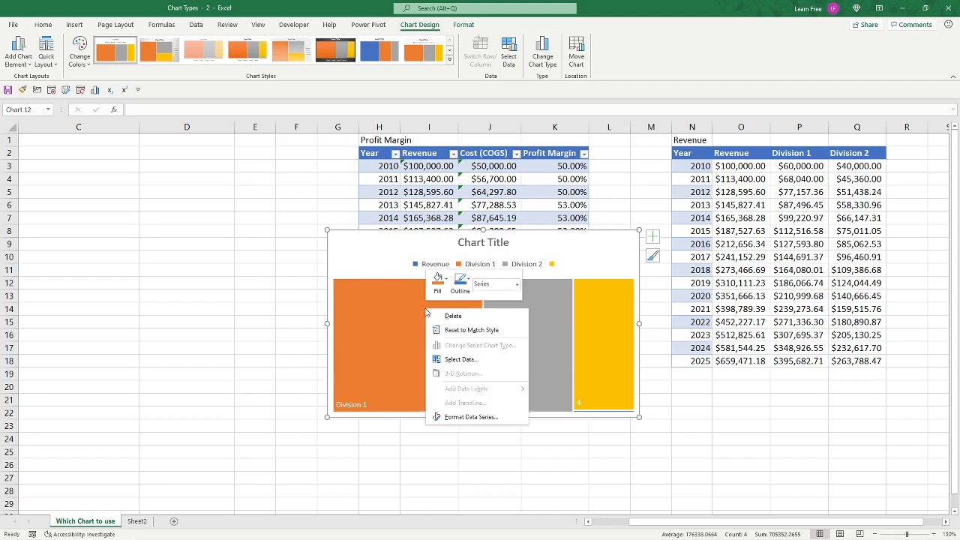
pyautogui.click(557, 360)
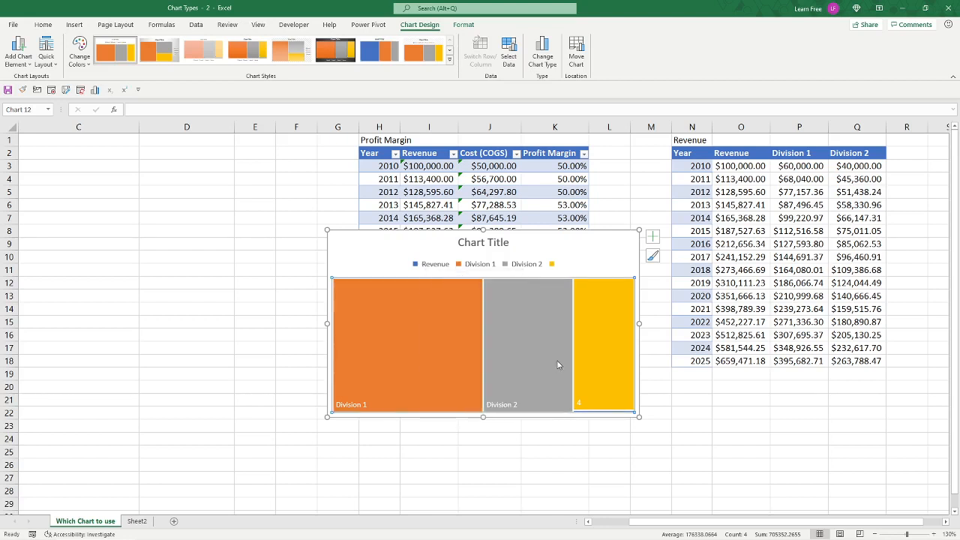
pyautogui.click(555, 297)
pyautogui.click(592, 267)
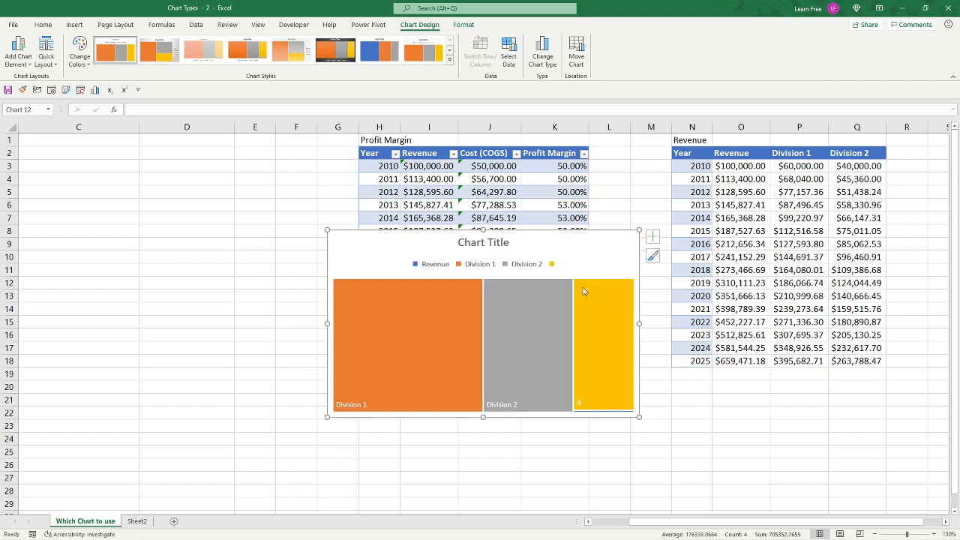
pyautogui.moveTo(437, 345)
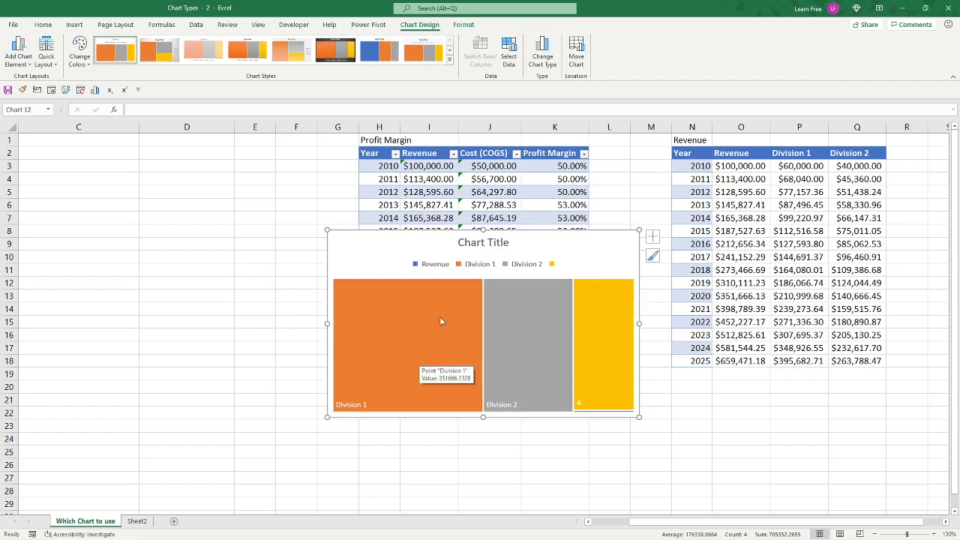
pyautogui.click(742, 260)
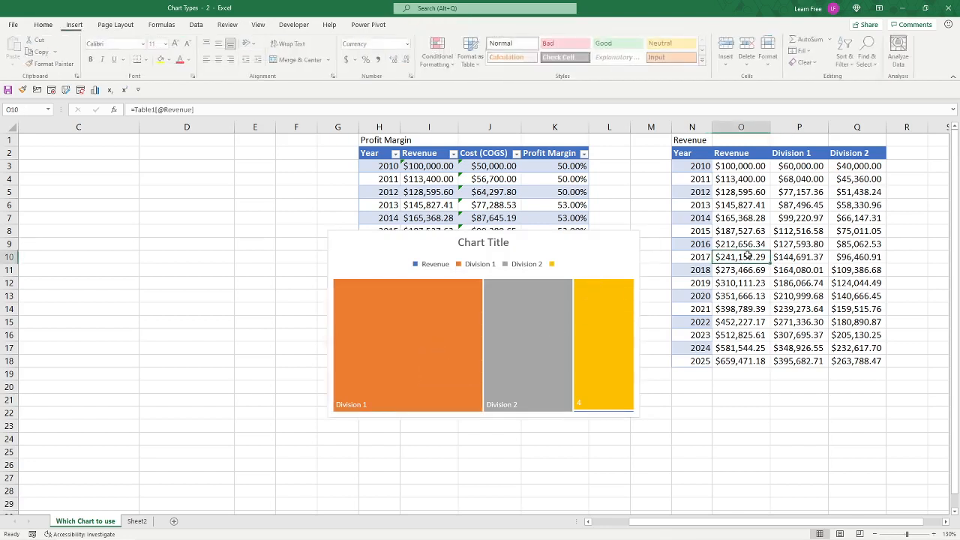
pyautogui.click(430, 289)
pyautogui.click(433, 268)
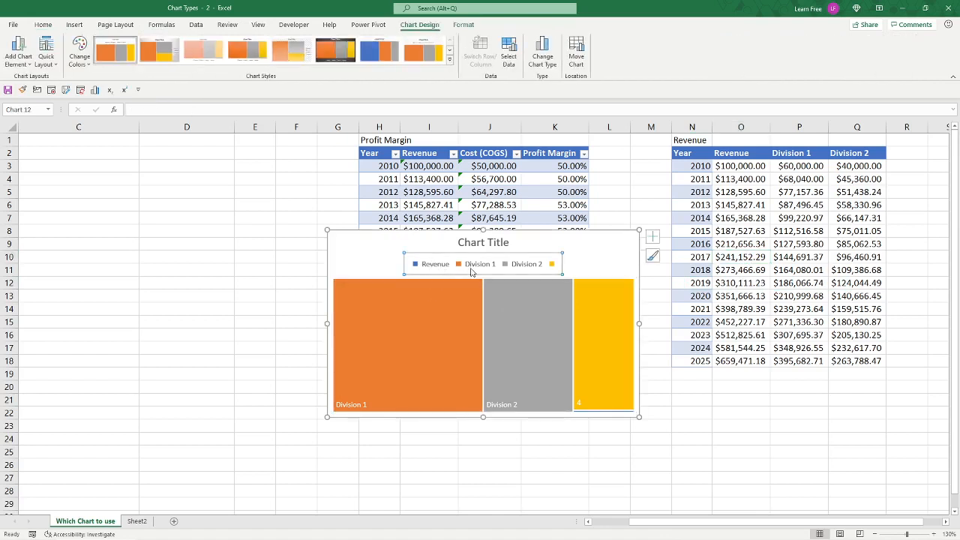
pyautogui.click(588, 261)
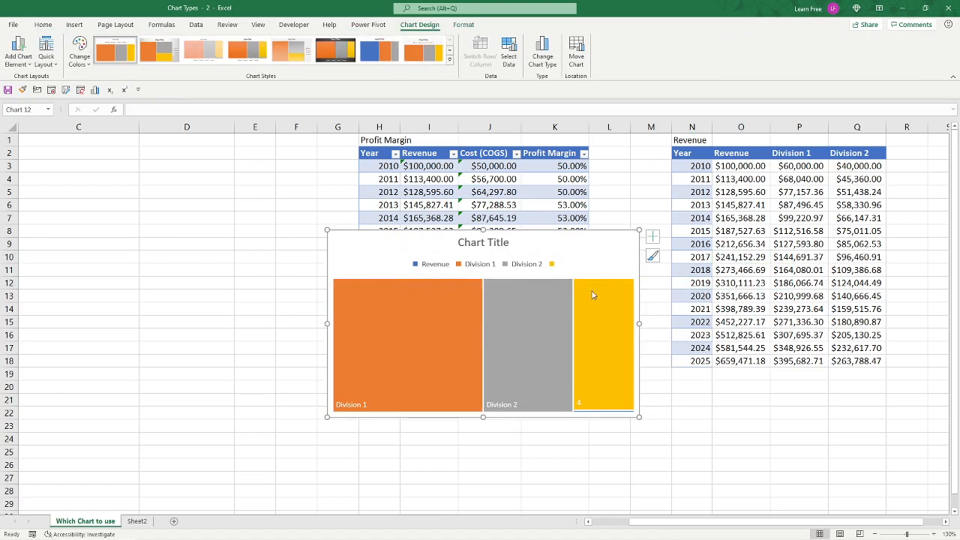
# Change the treemap's data range to O13:Q13 so that the year cell is excluded.
pyautogui.click(508, 56)
pyautogui.moveTo(714, 194); pyautogui.dragTo(518, 249)
pyautogui.click(735, 297)
pyautogui.moveTo(735, 297); pyautogui.dragTo(855, 297)
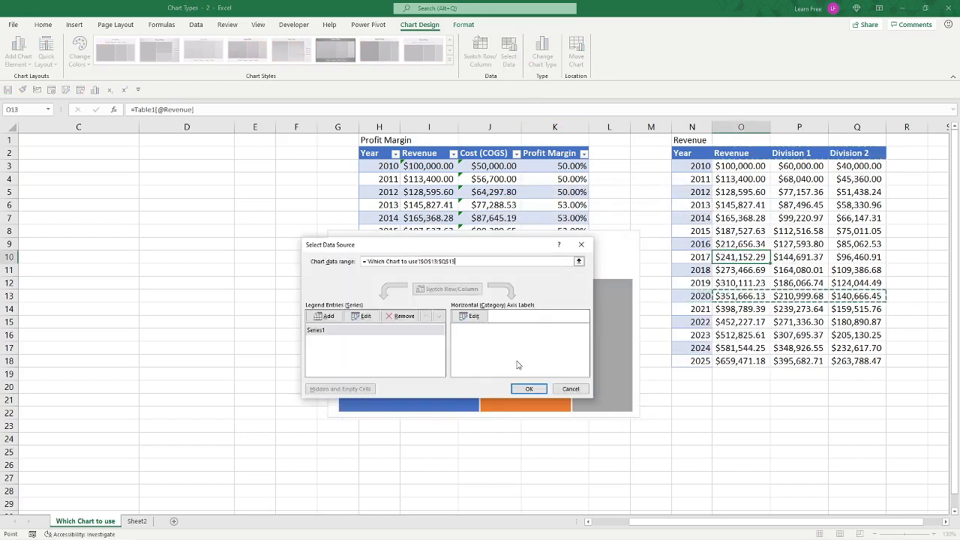
pyautogui.click(529, 389)
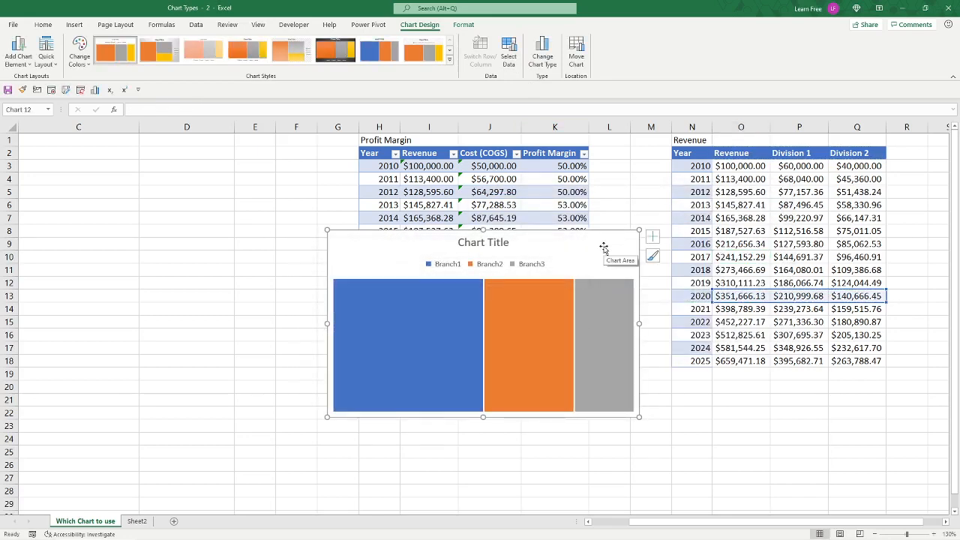
# Move the treemap below and to the left, partly off the Profit Margin table, and add data labels to its blocks.
pyautogui.moveTo(603, 247); pyautogui.dragTo(445, 284)
pyautogui.rightClick(295, 342)
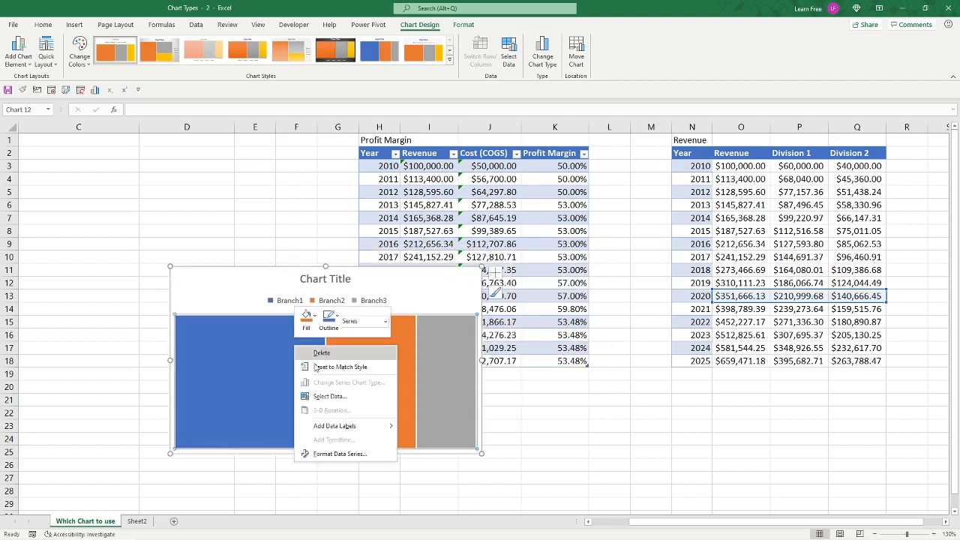
pyautogui.click(344, 425)
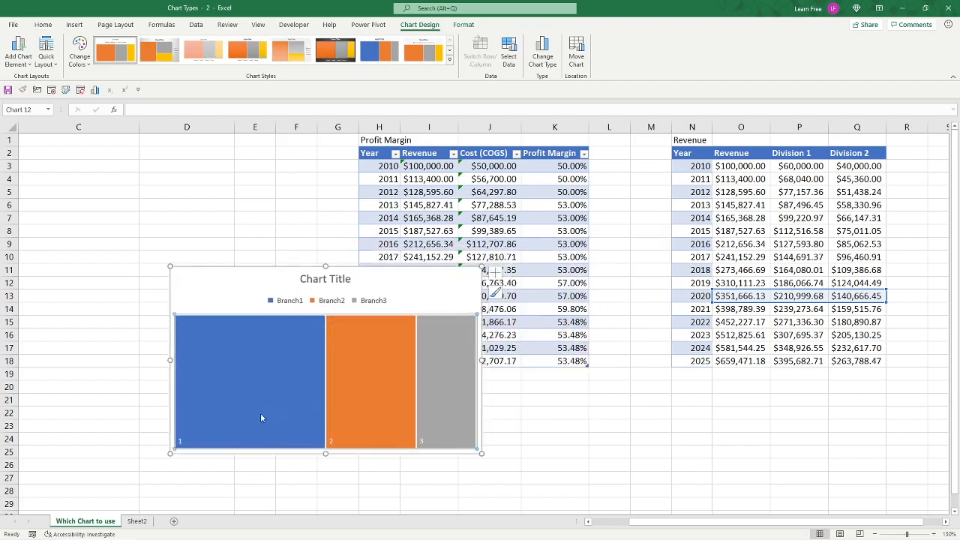
pyautogui.click(358, 300)
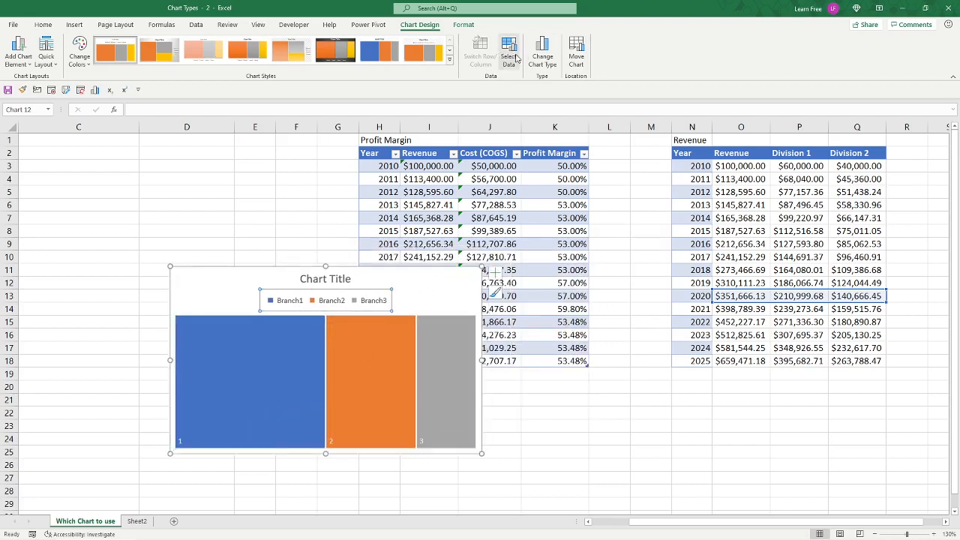
# Relabel the narrowed treemap's categories with the headers in O2:Q2, and delete the chart after viewing it.
pyautogui.click(509, 57)
pyautogui.click(473, 316)
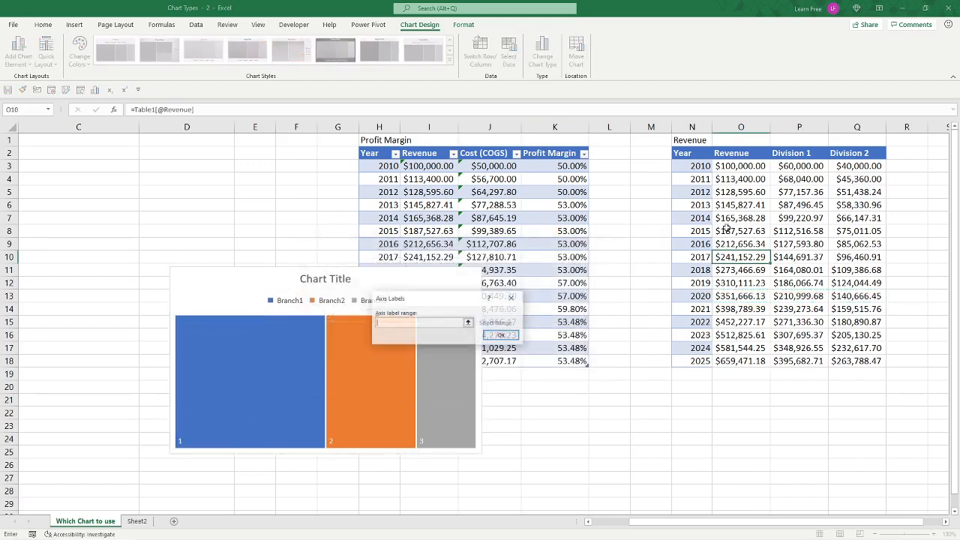
pyautogui.moveTo(731, 153); pyautogui.dragTo(855, 153)
pyautogui.click(501, 335)
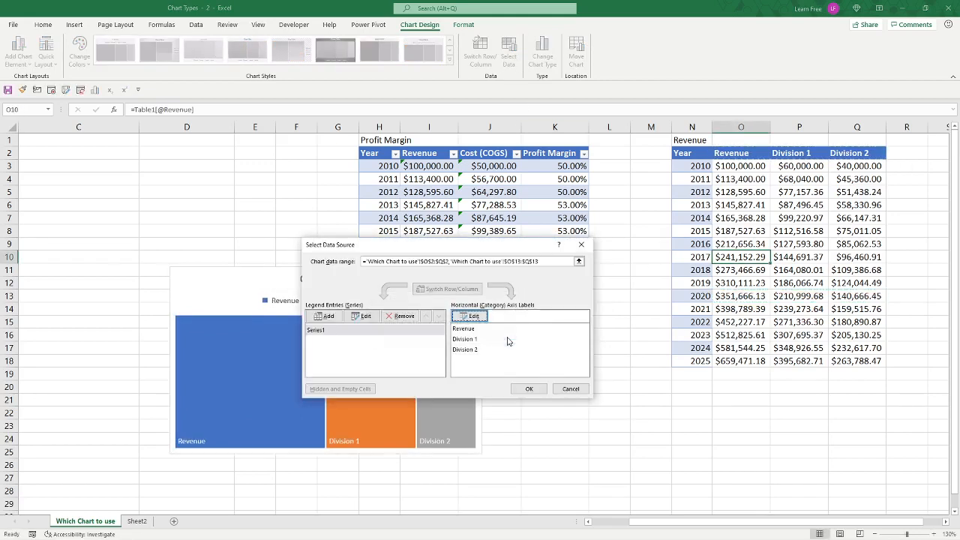
pyautogui.click(531, 386)
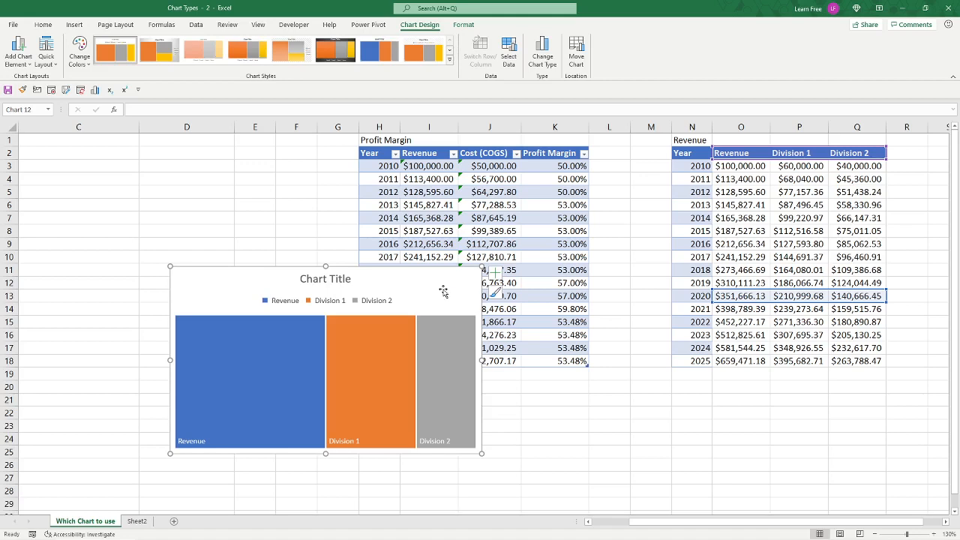
pyautogui.press('Delete')
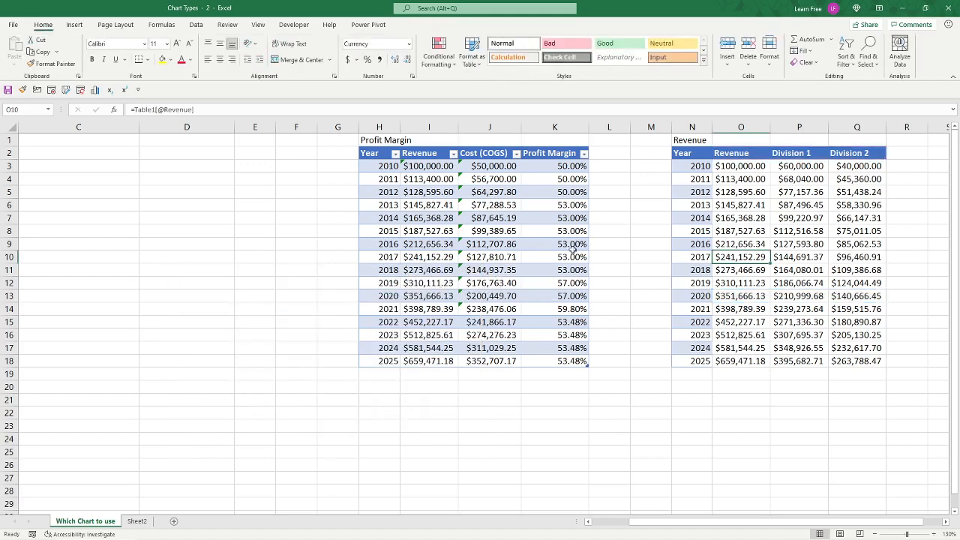
# Add a Sales column header in R2 beside Division 2 in the Revenue table.
pyautogui.click(593, 193)
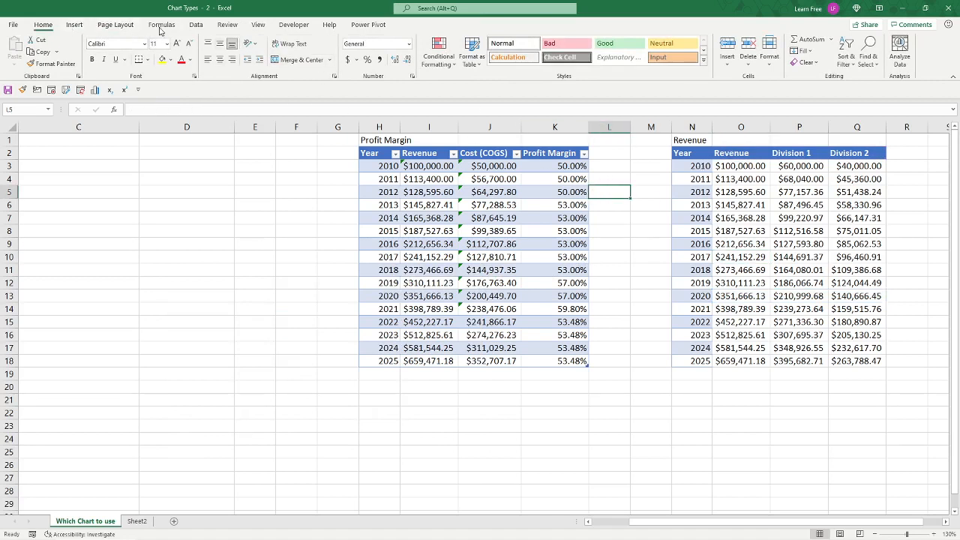
pyautogui.click(75, 26)
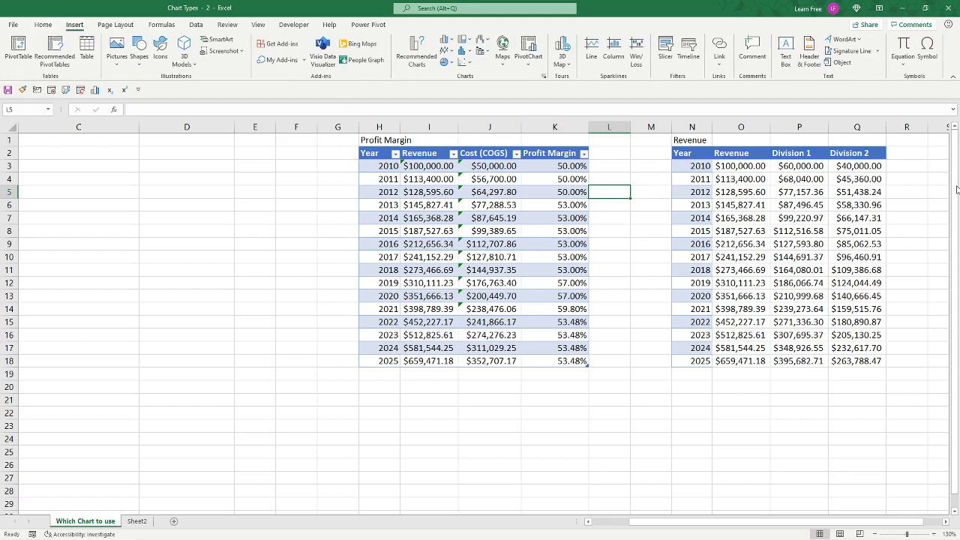
pyautogui.click(906, 154)
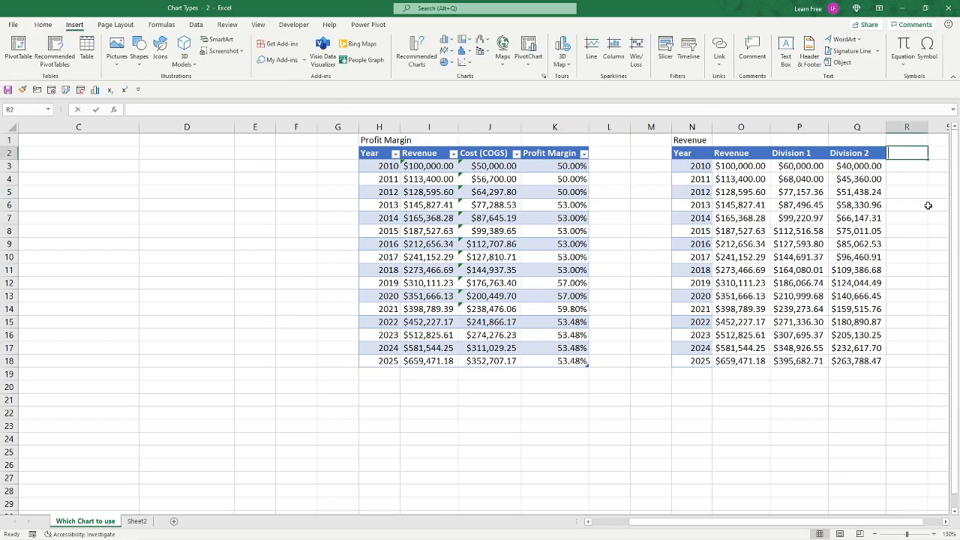
pyautogui.write('Sales')
pyautogui.press('Return')
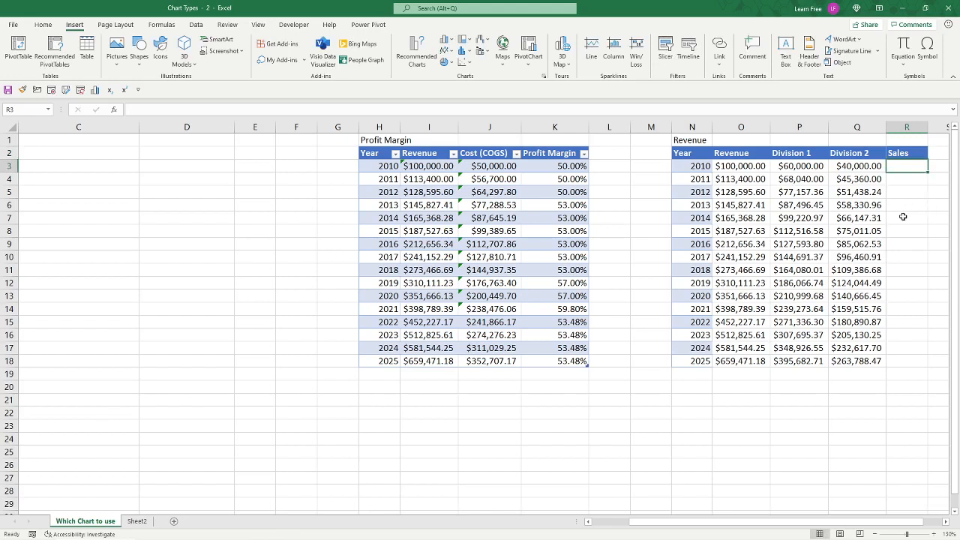
# Enter the formula =O3/1500 in R3 to calculate the 2010 sales from revenue.
pyautogui.write('=')
pyautogui.press('Left')
pyautogui.press('Left')
pyautogui.press('Left')
pyautogui.press('Left')
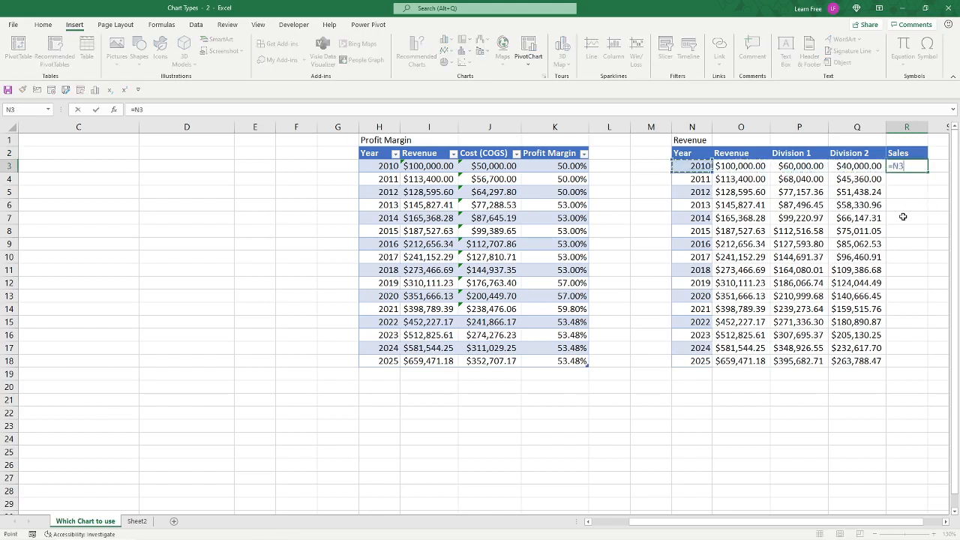
pyautogui.press('Right')
pyautogui.write('/')
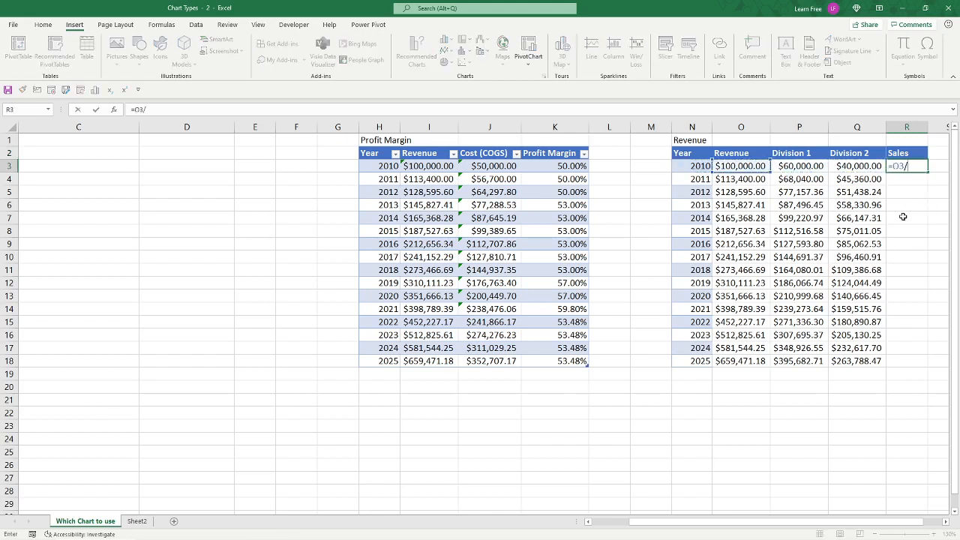
pyautogui.write('1500')
pyautogui.press('Return')
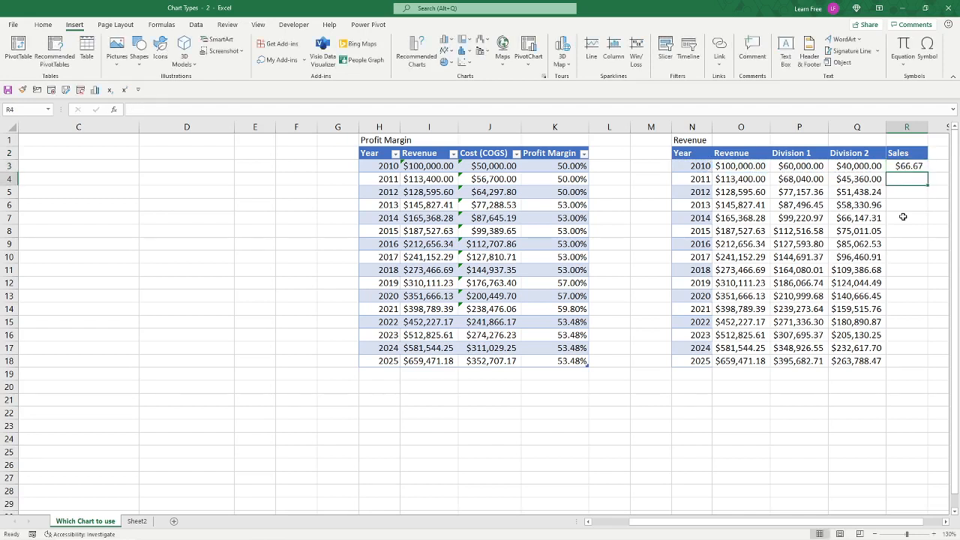
# Fill the Sales formula down to R18 and format R3:R18 as plain numbers with two decimals.
pyautogui.click(917, 167)
pyautogui.doubleClick(928, 172)
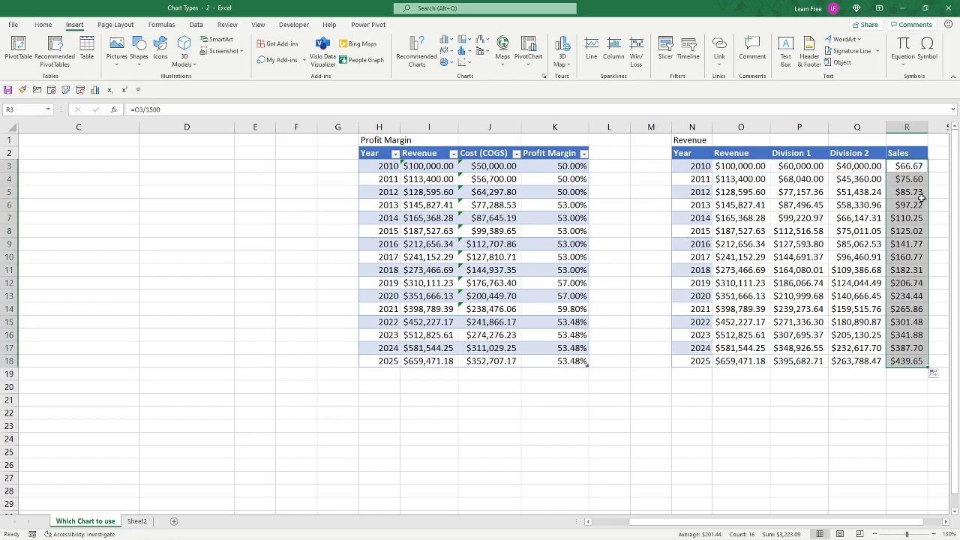
pyautogui.hotkey('ctrl', 'shift', '1')
pyautogui.hotkey('ctrl', 'shift', '`')
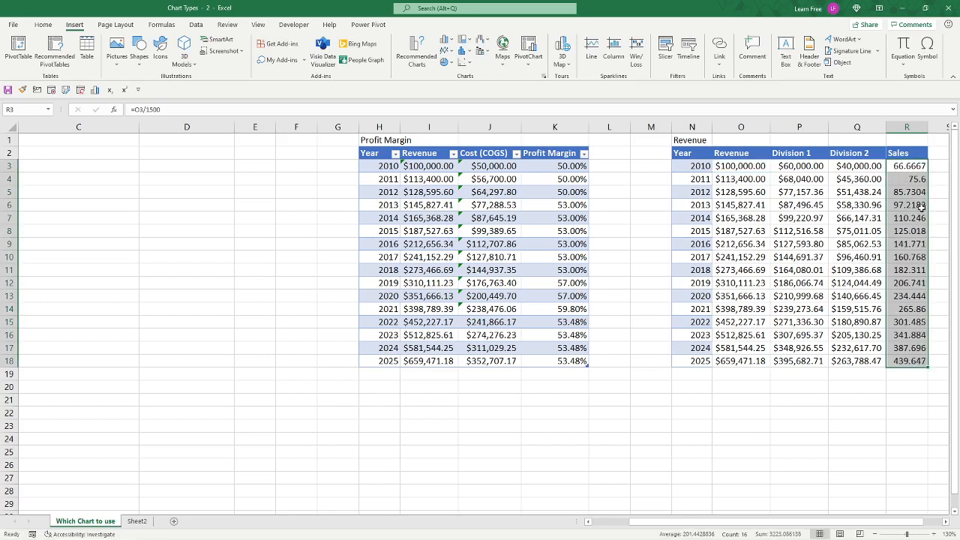
pyautogui.hotkey('ctrl', 'shift', '1')
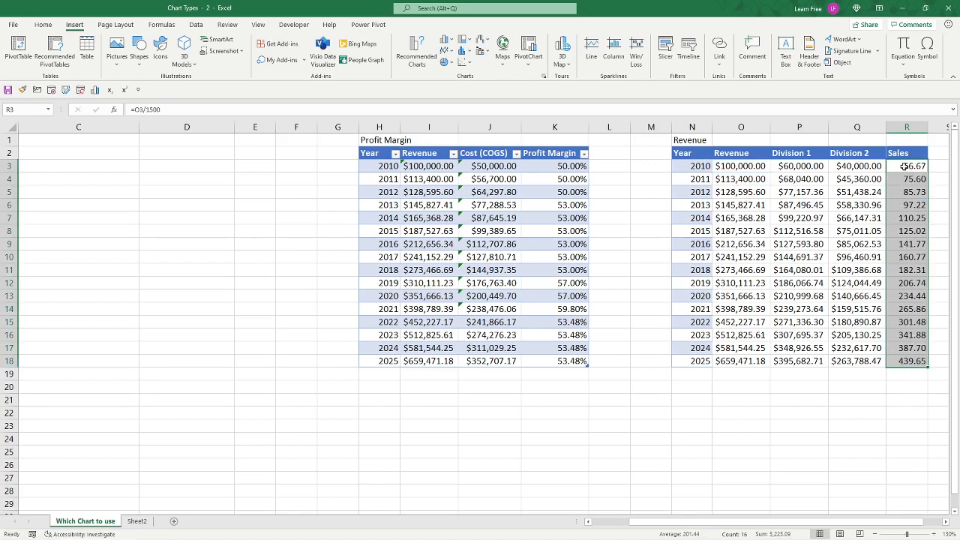
# Insert a histogram of the Sales data in R2:R18 after previewing the funnel, column, combo and treemap chart types.
pyautogui.moveTo(903, 153); pyautogui.dragTo(901, 353)
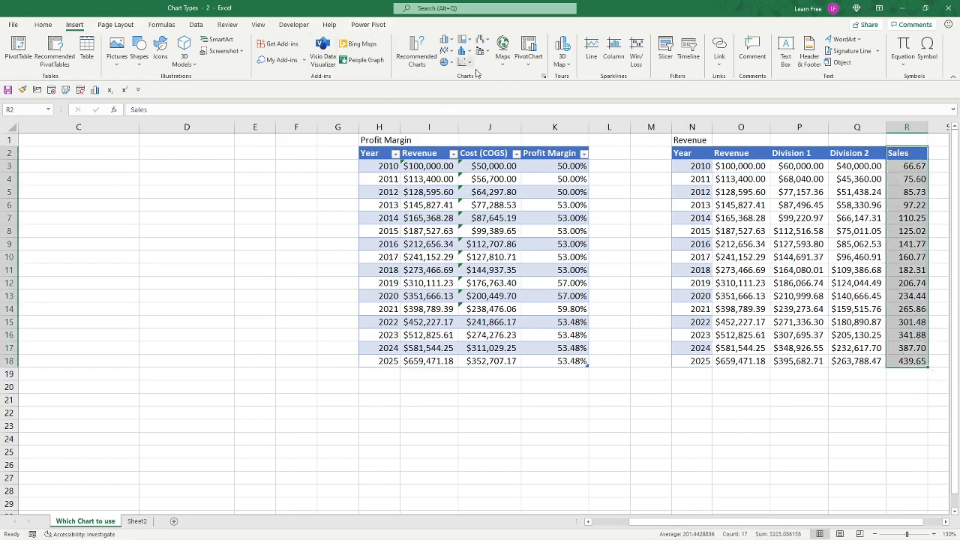
pyautogui.click(416, 52)
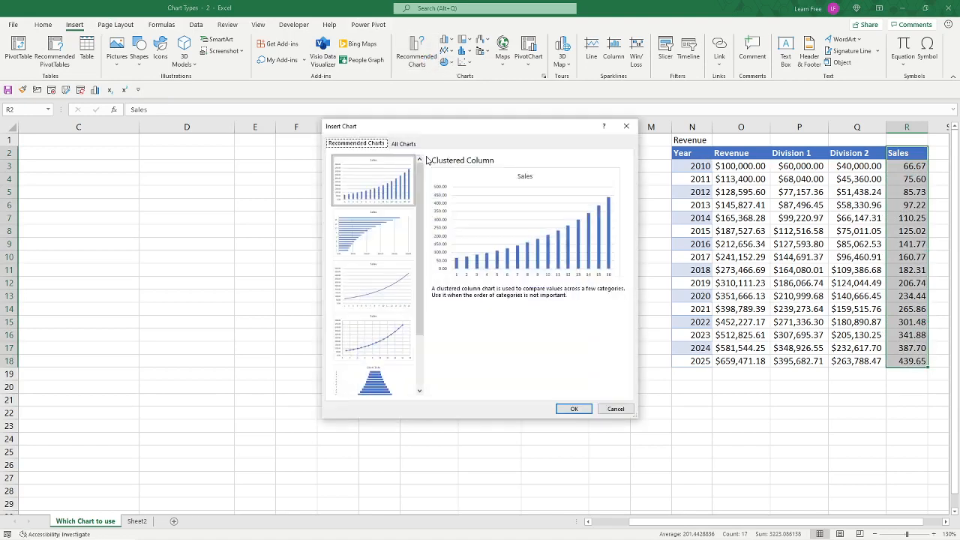
pyautogui.click(399, 144)
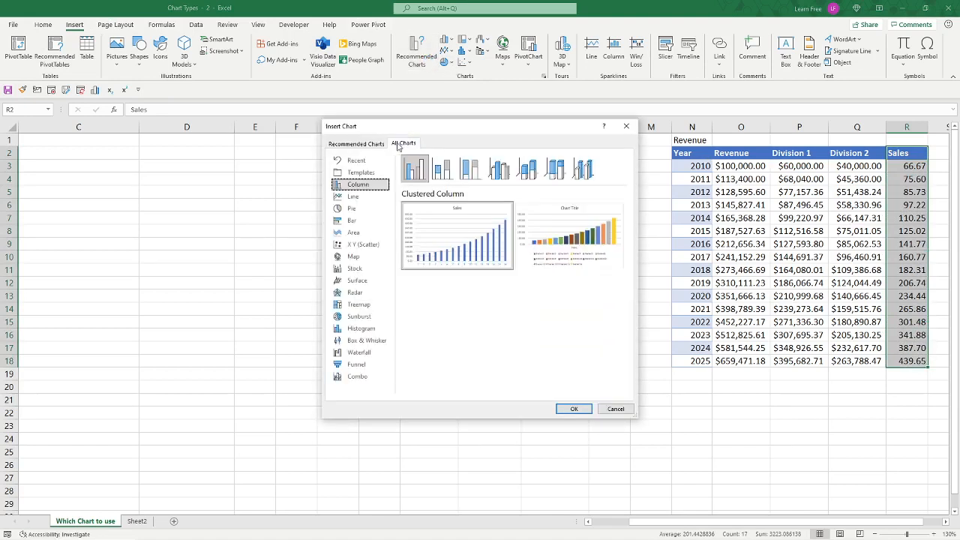
pyautogui.click(367, 364)
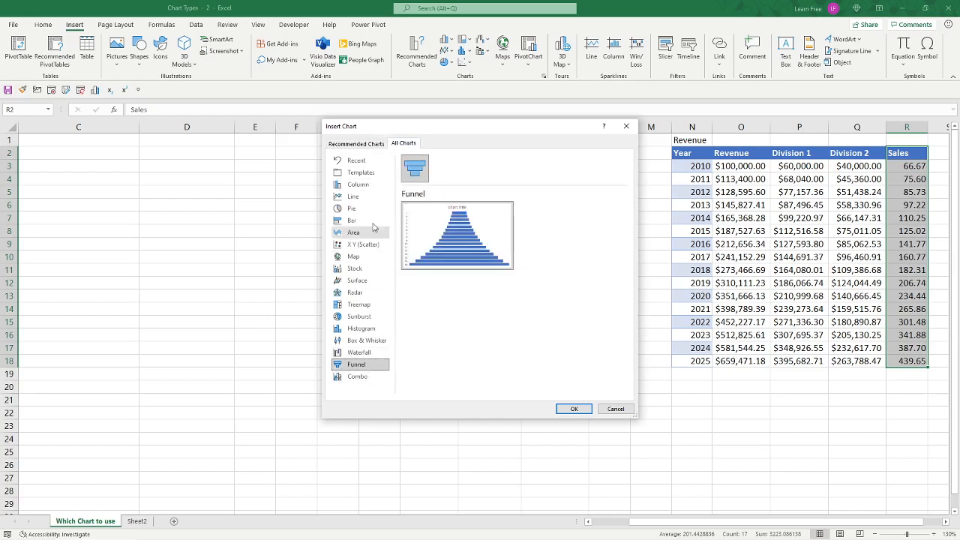
pyautogui.click(358, 185)
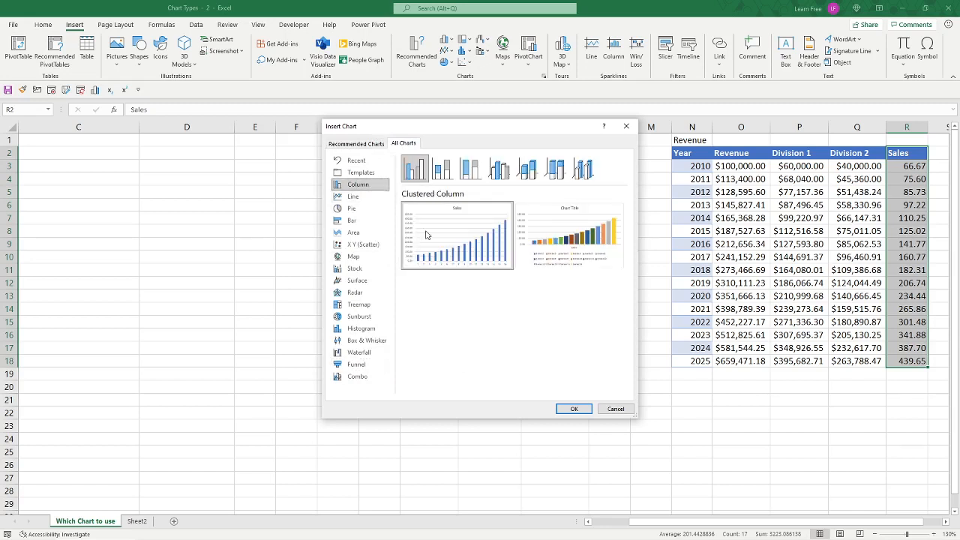
pyautogui.click(358, 376)
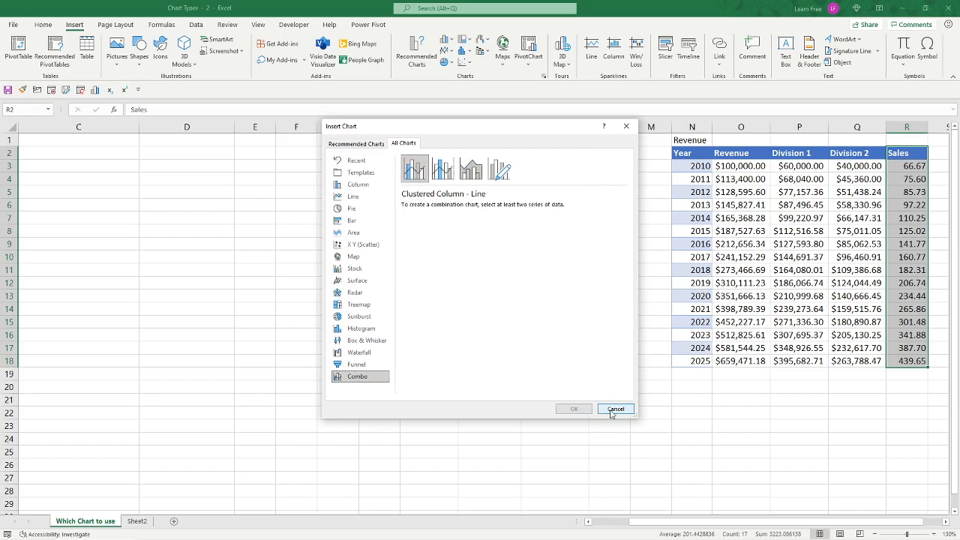
pyautogui.click(368, 305)
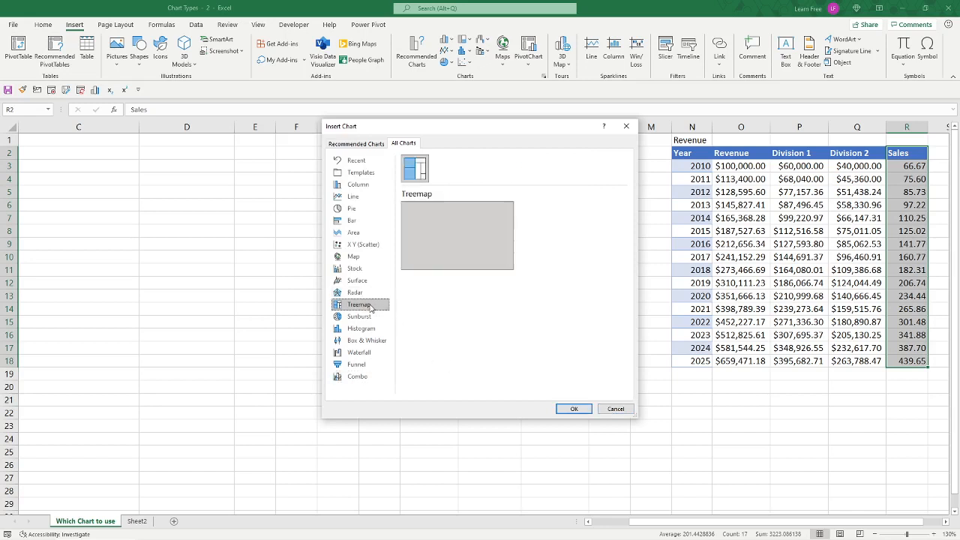
pyautogui.click(362, 327)
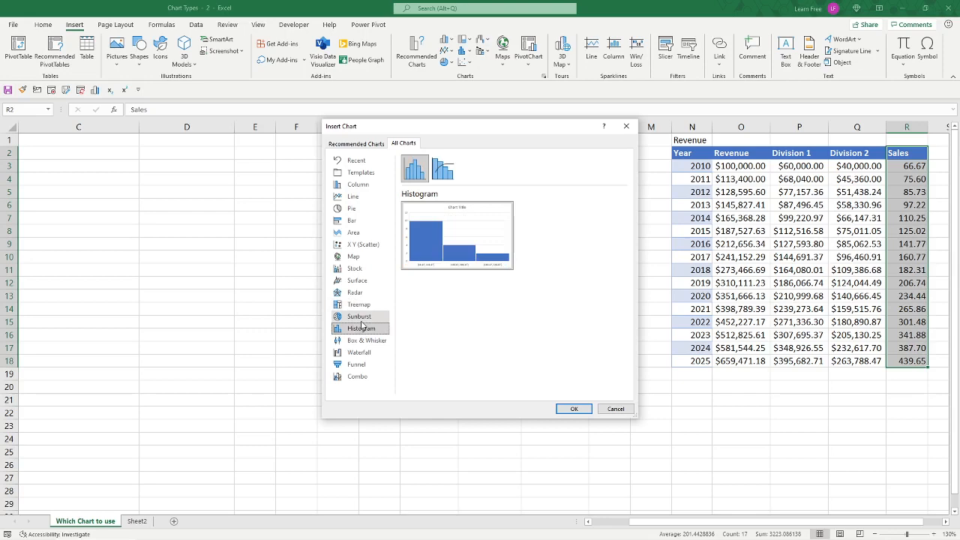
pyautogui.click(574, 408)
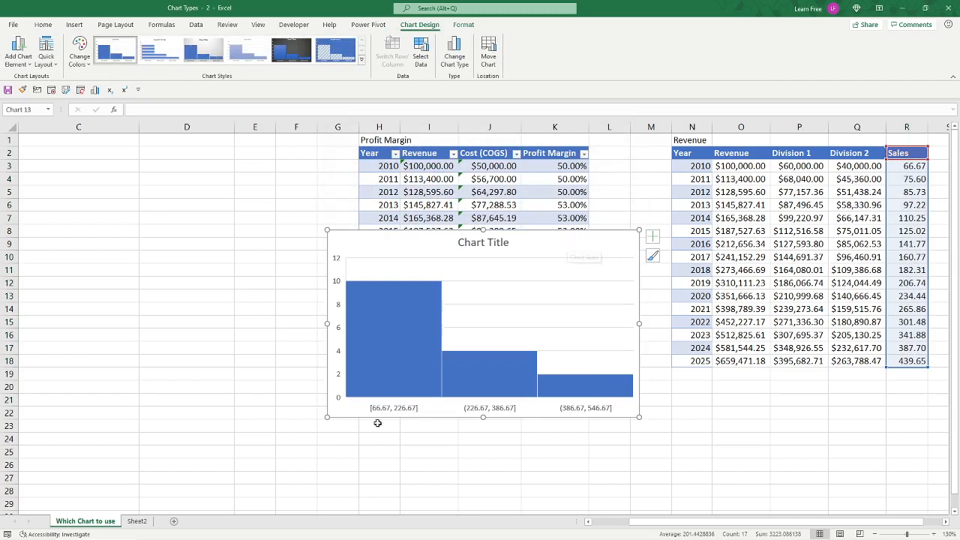
# Examine the histogram's bins and bars one by one, and delete the chart.
pyautogui.click(428, 409)
pyautogui.click(410, 340)
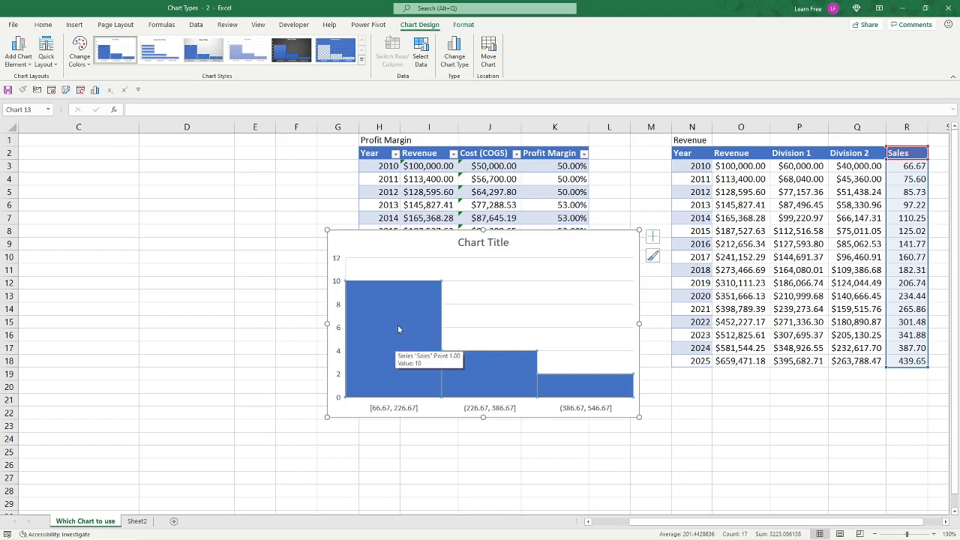
pyautogui.click(487, 378)
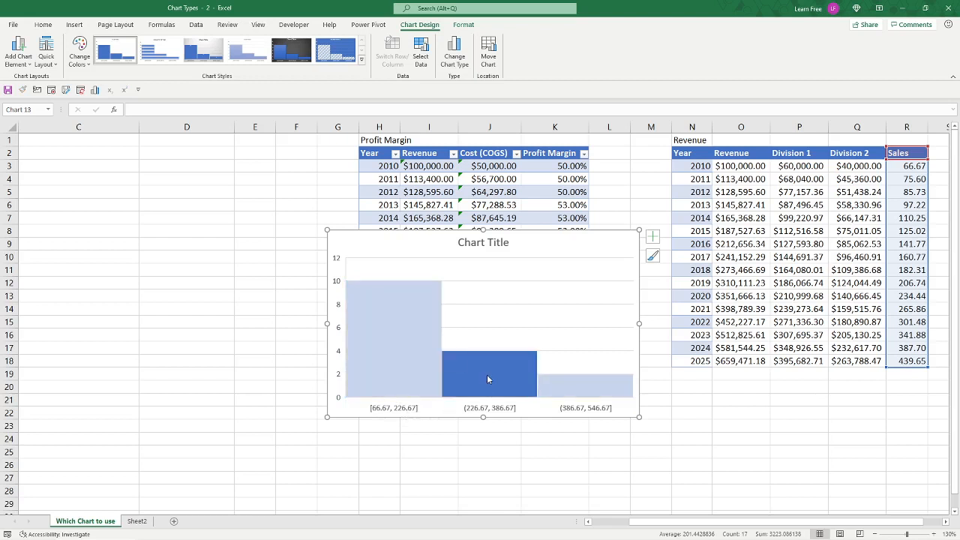
pyautogui.click(547, 382)
pyautogui.click(393, 362)
pyautogui.click(528, 244)
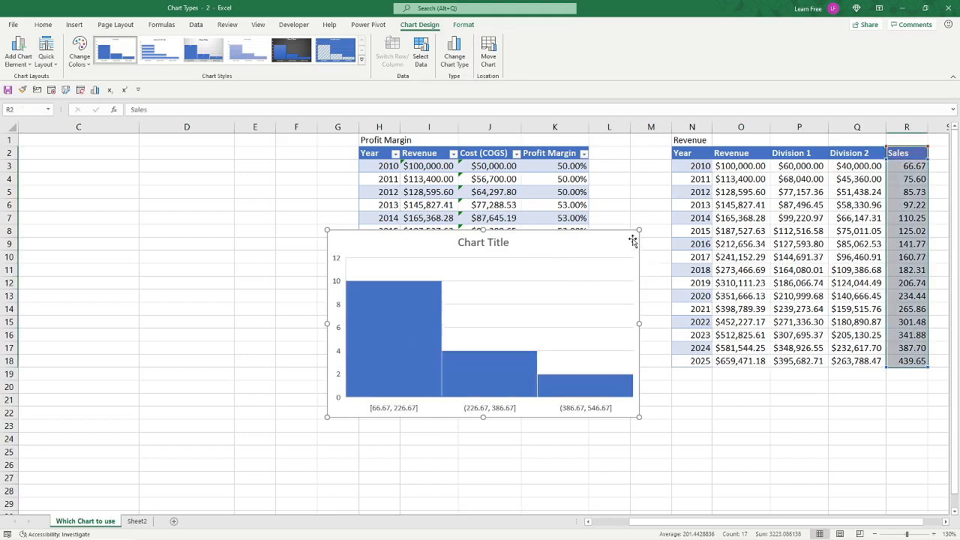
pyautogui.press('Delete')
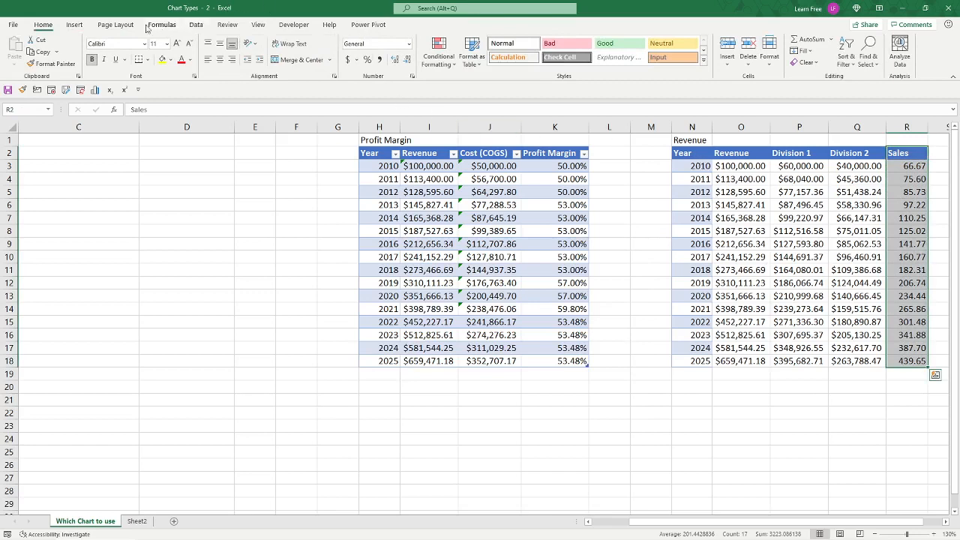
# Insert a marker-only scatter chart of the Sales data beside the Profit Margin table and give it a dark gradient chart style.
pyautogui.click(74, 25)
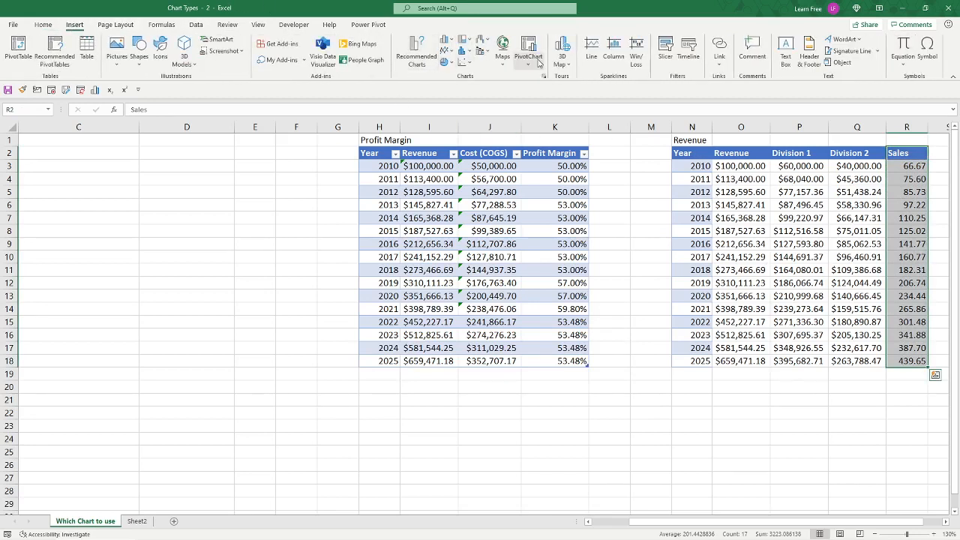
pyautogui.click(469, 63)
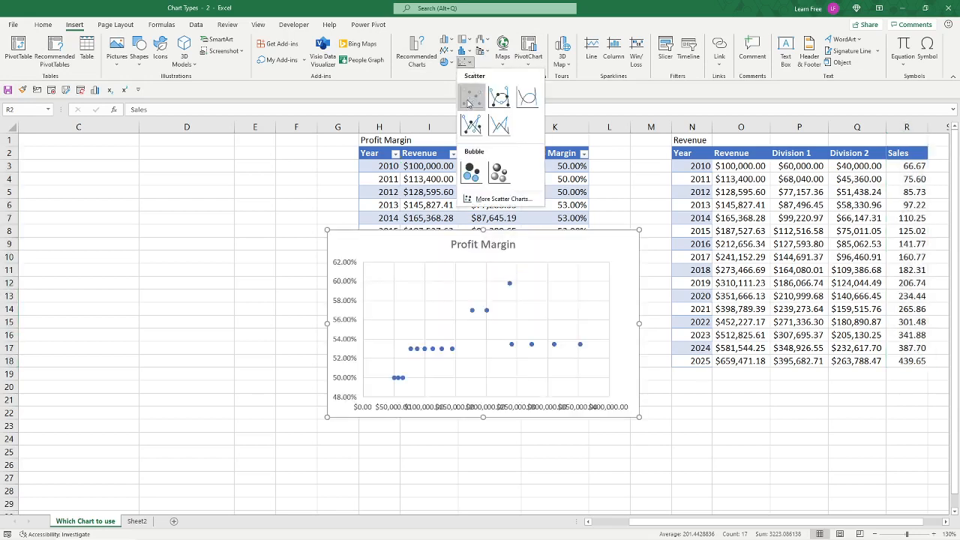
pyautogui.click(471, 96)
pyautogui.moveTo(617, 236); pyautogui.dragTo(339, 278)
pyautogui.click(449, 60)
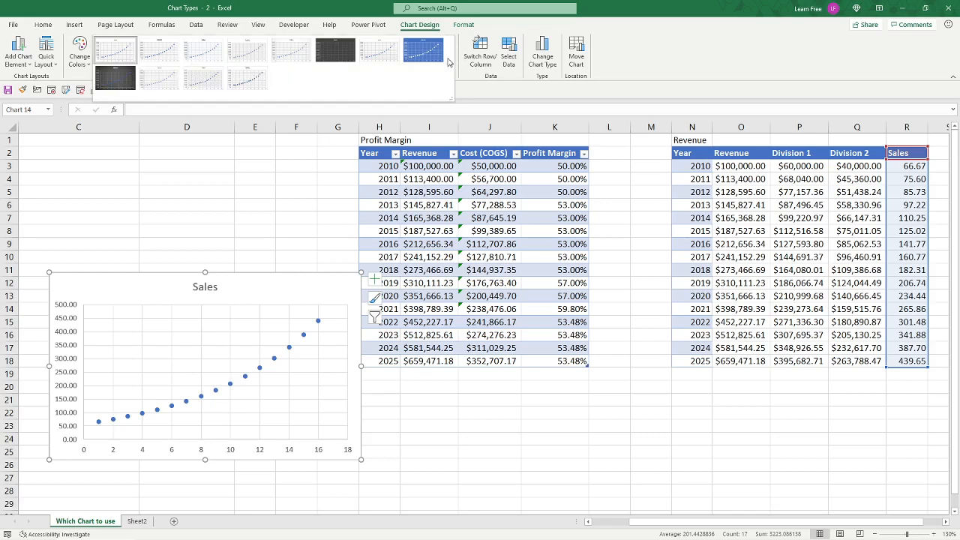
pyautogui.click(116, 84)
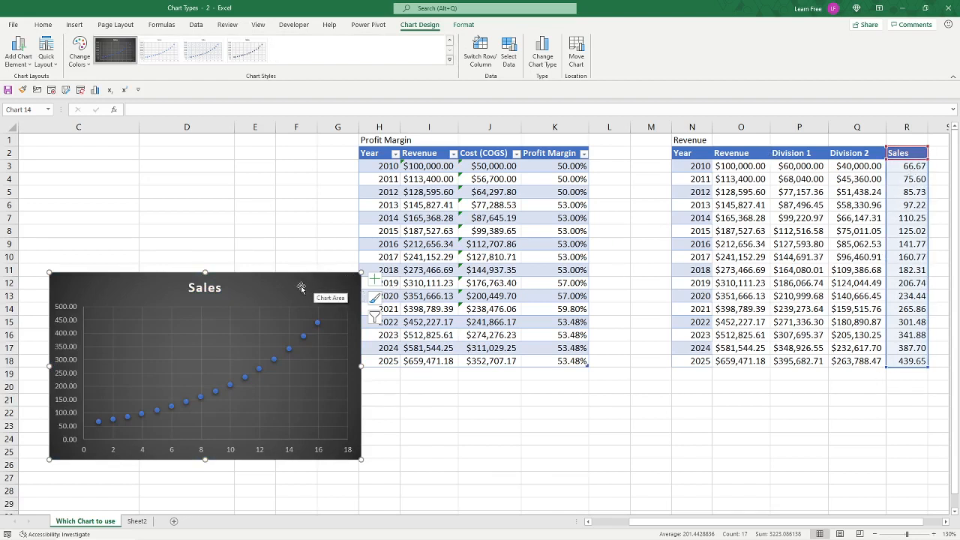
pyautogui.click(543, 59)
pyautogui.click(404, 143)
pyautogui.click(357, 376)
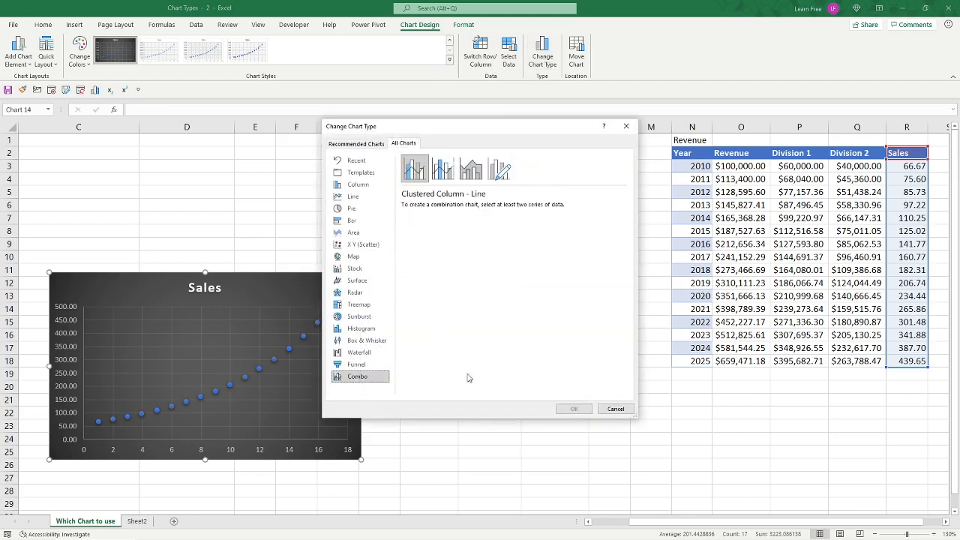
pyautogui.click(615, 409)
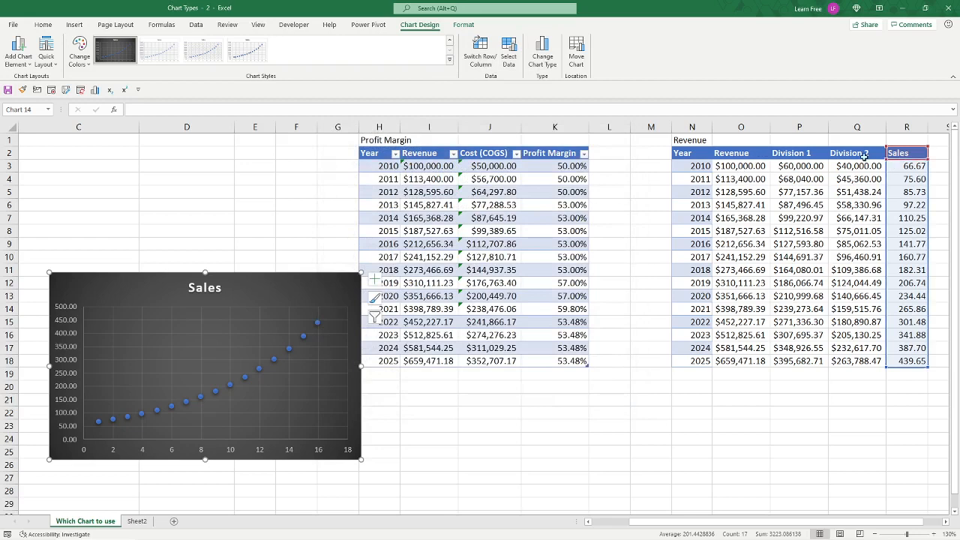
# Replace the Sales scatter chart with an enlarged one plotting Sales against Division 2 from Q2:R18, placed mostly over the empty columns.
pyautogui.moveTo(857, 154); pyautogui.dragTo(893, 351)
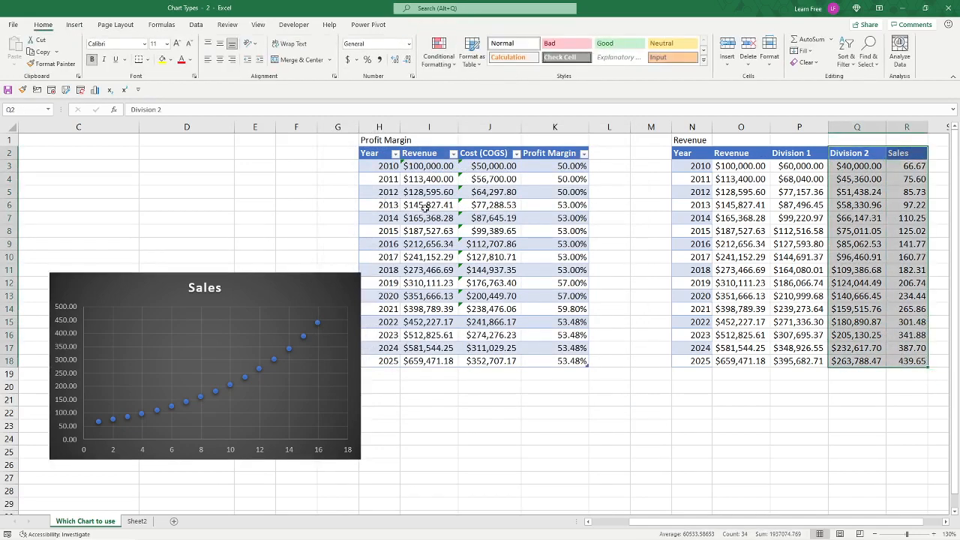
pyautogui.click(256, 275)
pyautogui.press('Delete')
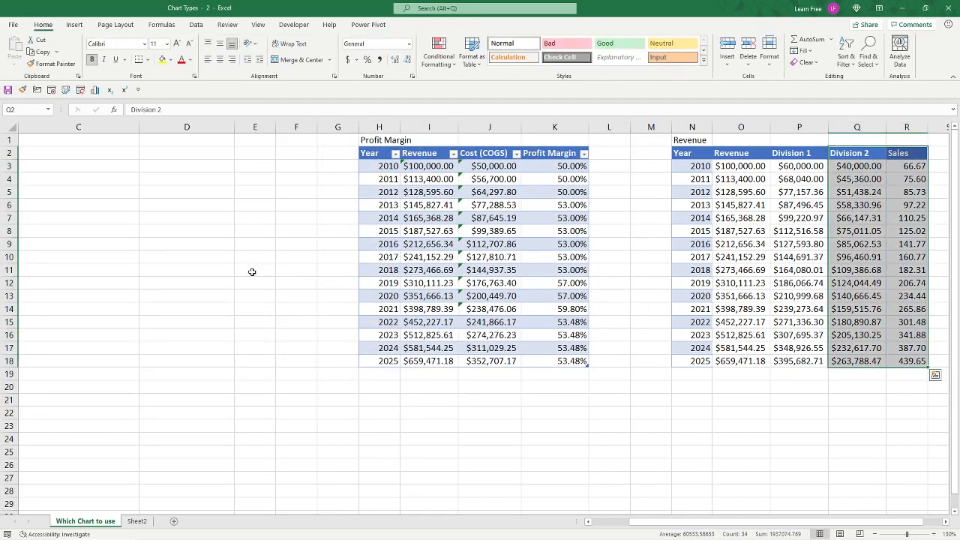
pyautogui.click(74, 24)
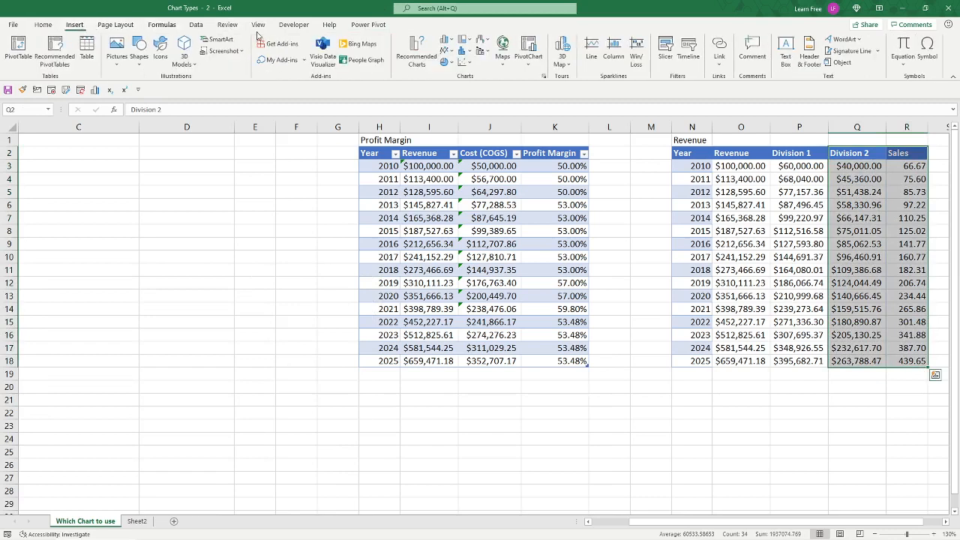
pyautogui.click(443, 63)
pyautogui.click(470, 92)
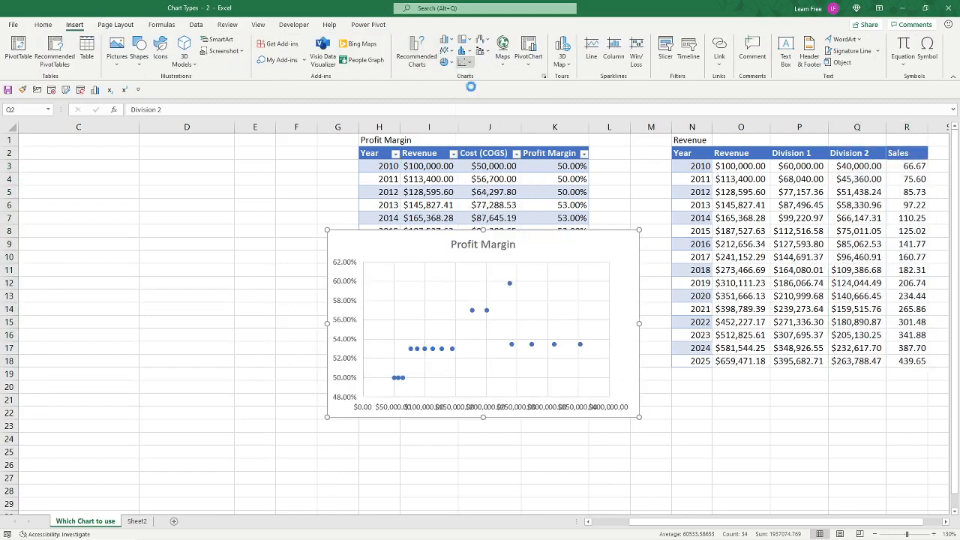
pyautogui.moveTo(581, 241); pyautogui.dragTo(334, 252)
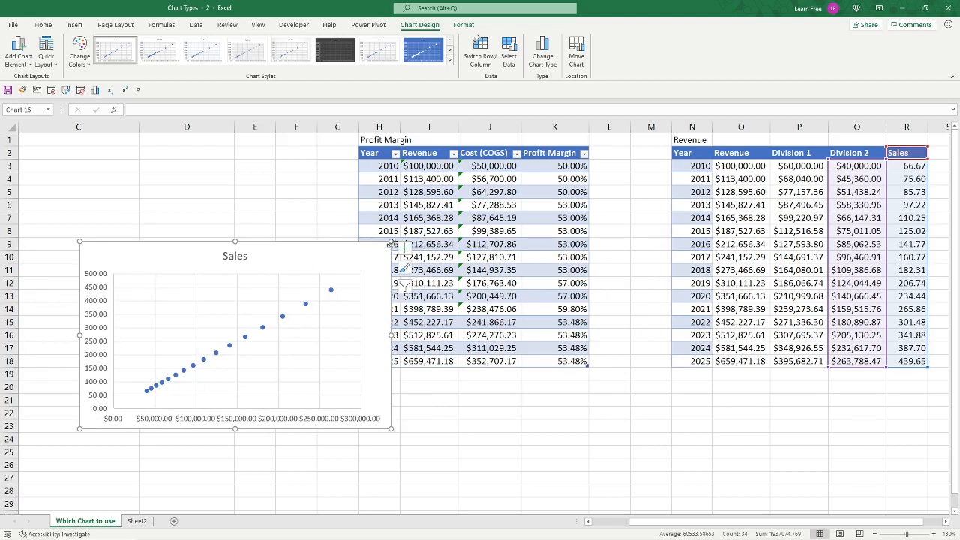
pyautogui.moveTo(391, 243); pyautogui.dragTo(488, 178)
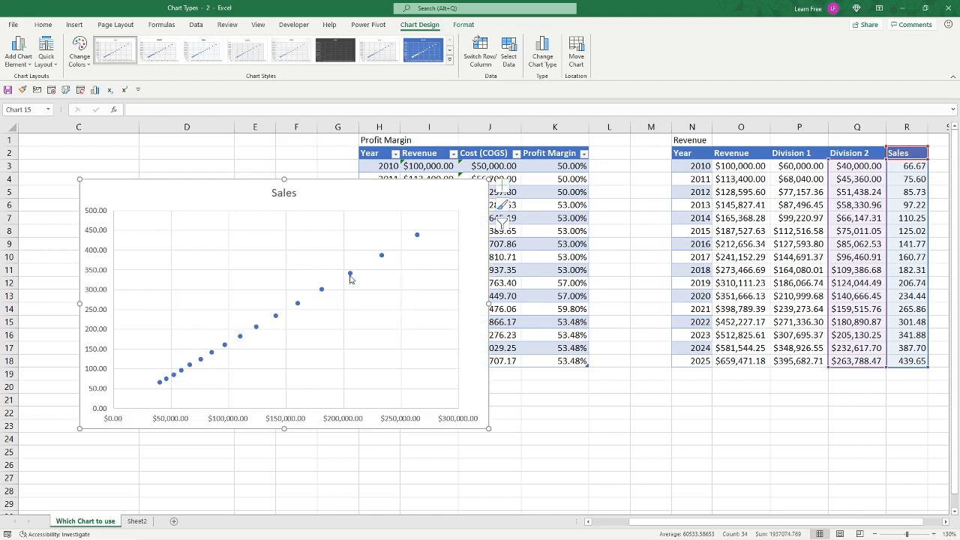
# Add a linear trendline to the Sales series in the scatter chart.
pyautogui.click(350, 276)
pyautogui.rightClick(350, 276)
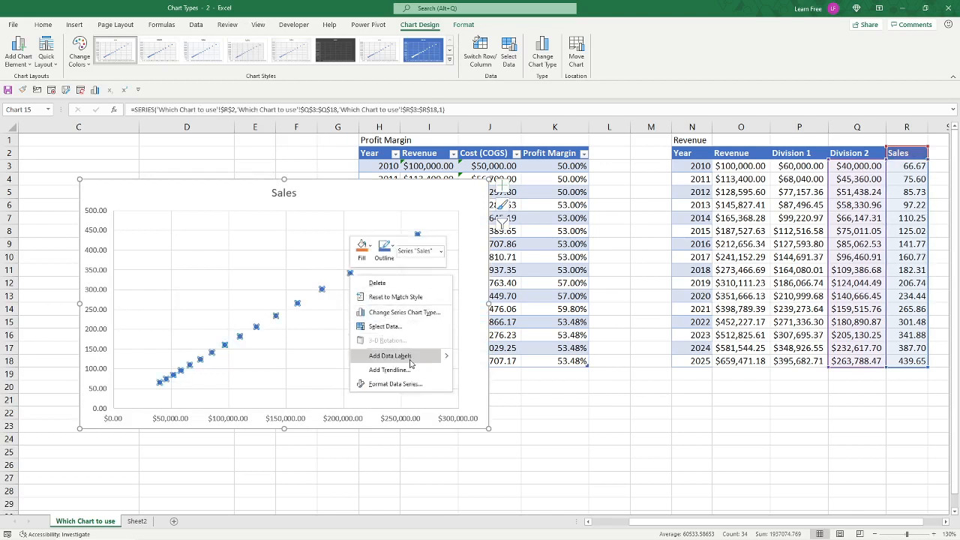
pyautogui.click(387, 370)
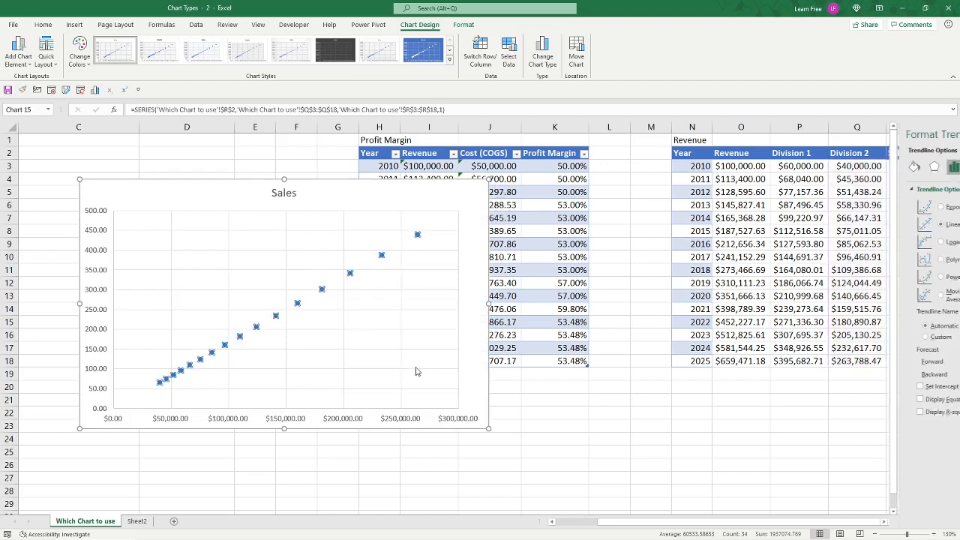
# Display the trendline's equation and R-squared value on the scatter chart.
pyautogui.click(401, 253)
pyautogui.click(402, 247)
pyautogui.rightClick(402, 248)
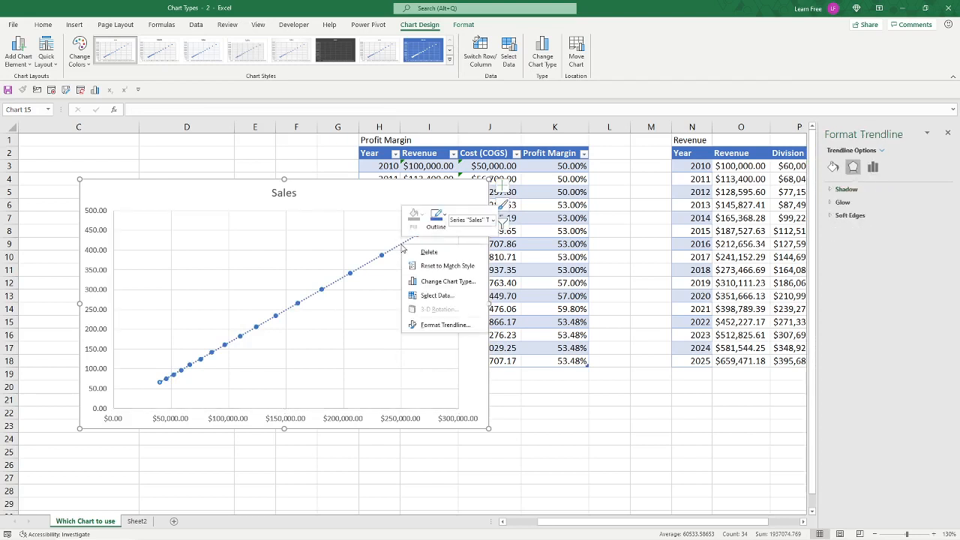
pyautogui.click(444, 324)
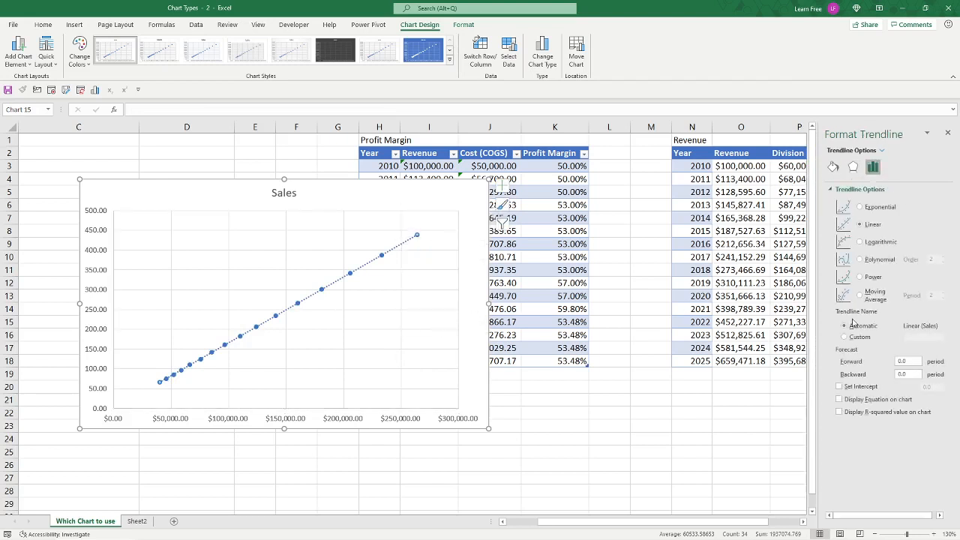
pyautogui.click(839, 412)
pyautogui.click(839, 400)
pyautogui.click(393, 230)
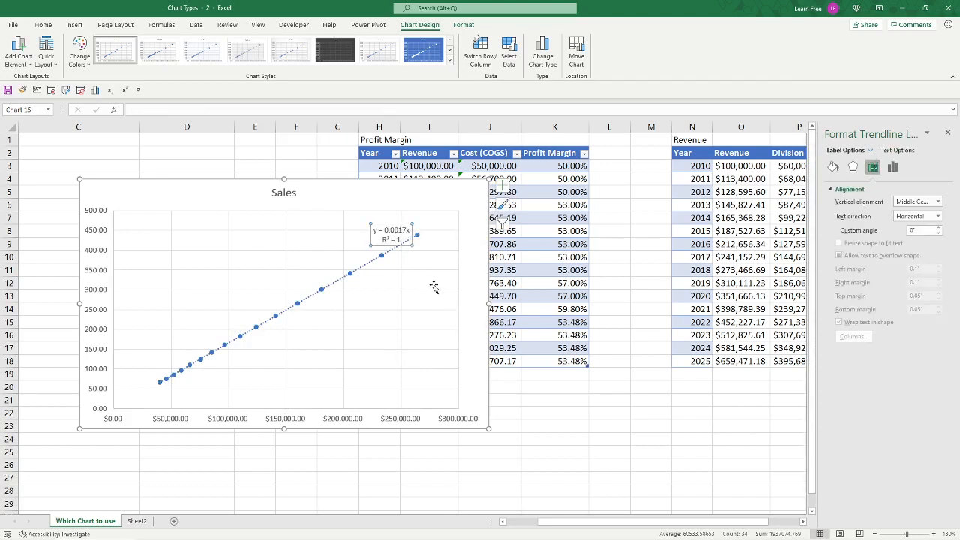
# Apply the dark grey chart style to the whole scatter chart and select the trendline's equation label.
pyautogui.click(441, 195)
pyautogui.click(341, 55)
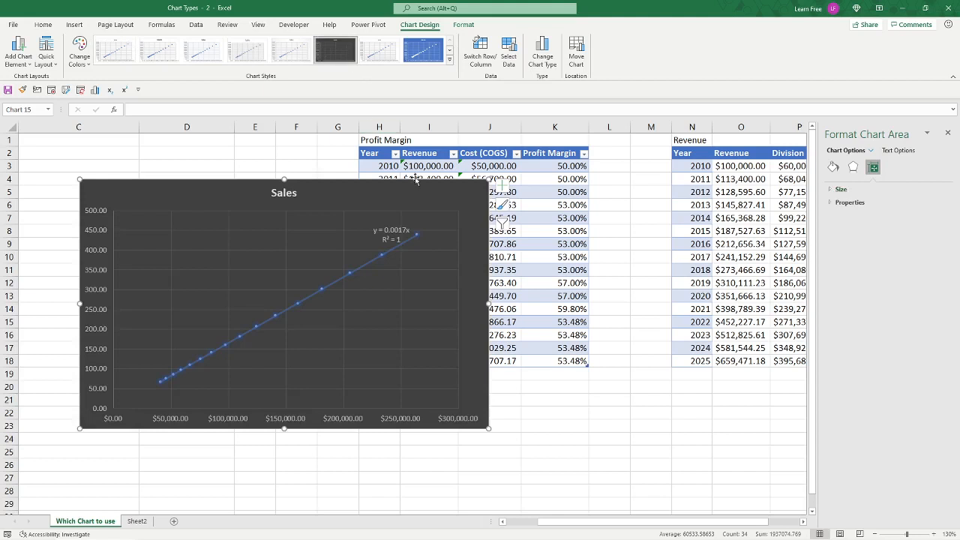
pyautogui.click(390, 234)
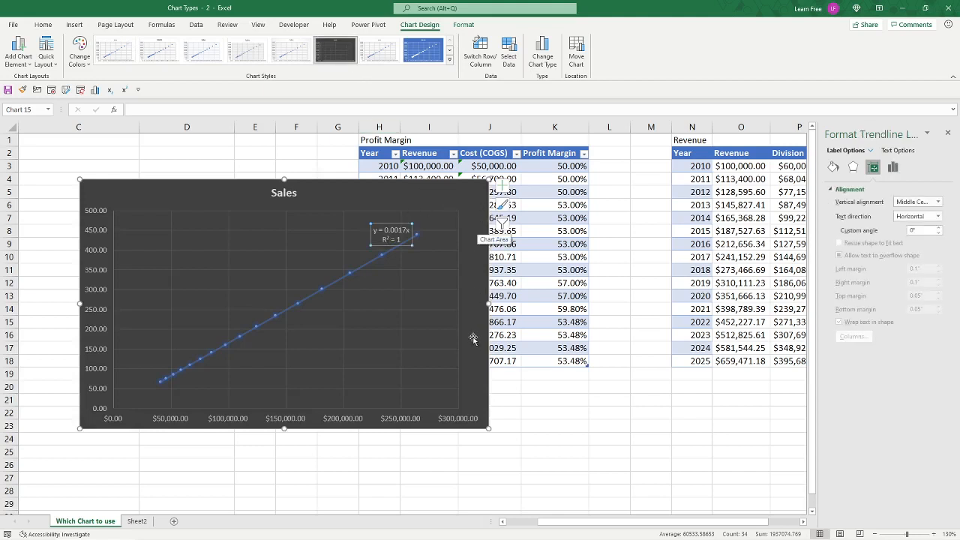
# Try 150 as the divisor in the 2013 Sales formula, and undo the change.
pyautogui.click(739, 296)
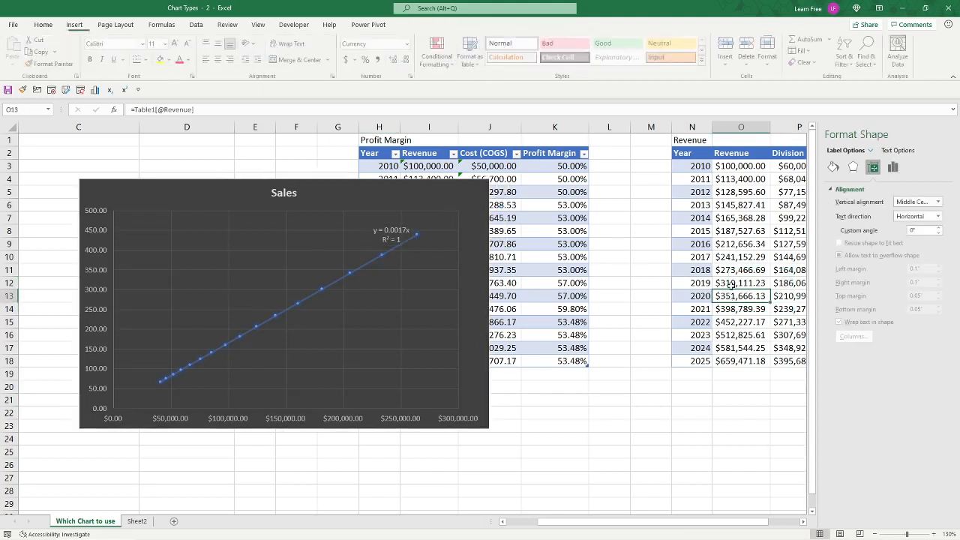
pyautogui.hscroll(3, 715, 255)
pyautogui.click(698, 207)
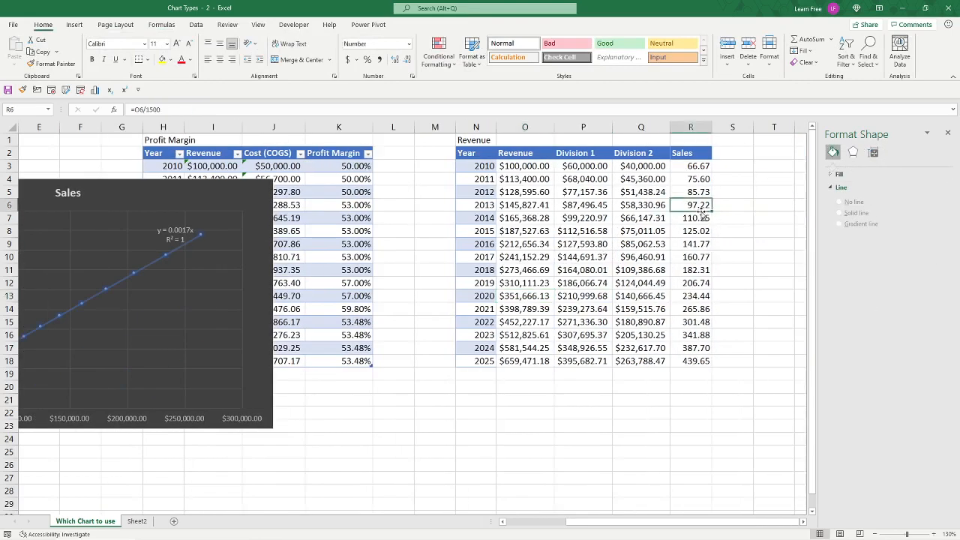
pyautogui.click(202, 114)
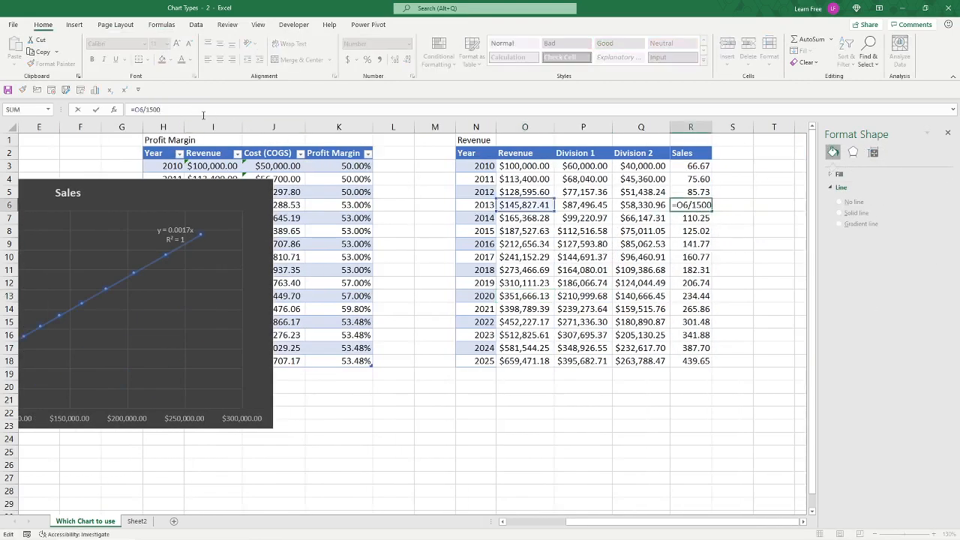
pyautogui.press('BackSpace')
pyautogui.press('Return')
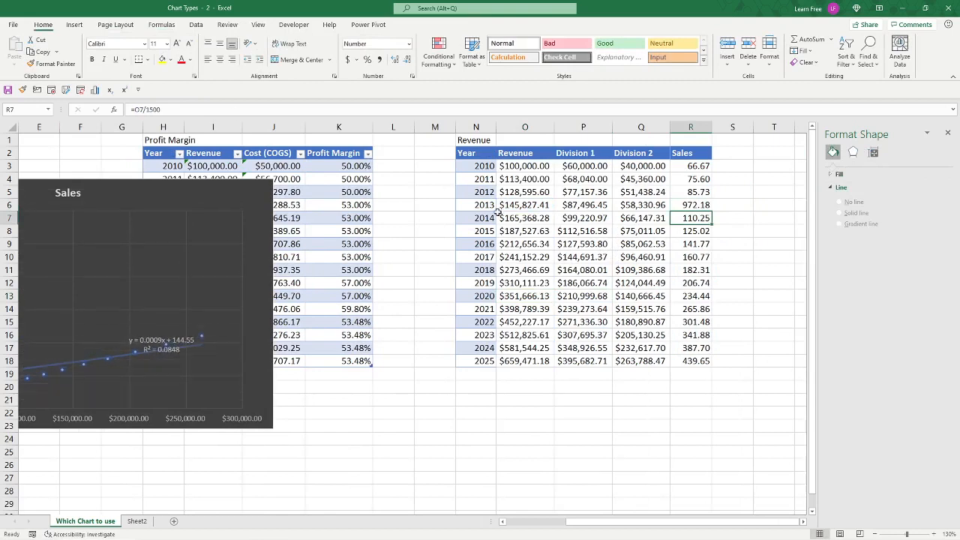
pyautogui.hotkey('ctrl', 'z')
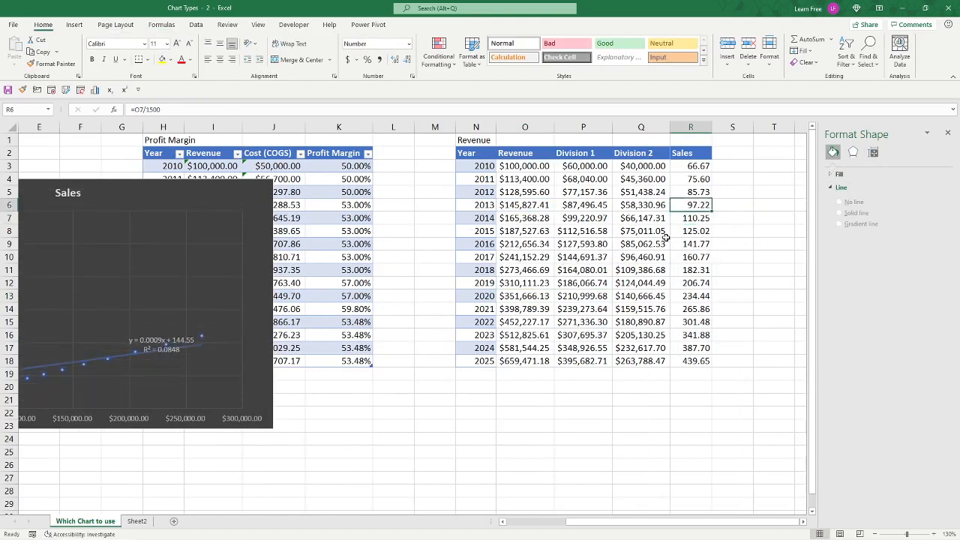
# Lower the divisor in the 2013 Sales formula in R6 so that the cell gives 116.66.
pyautogui.click(192, 113)
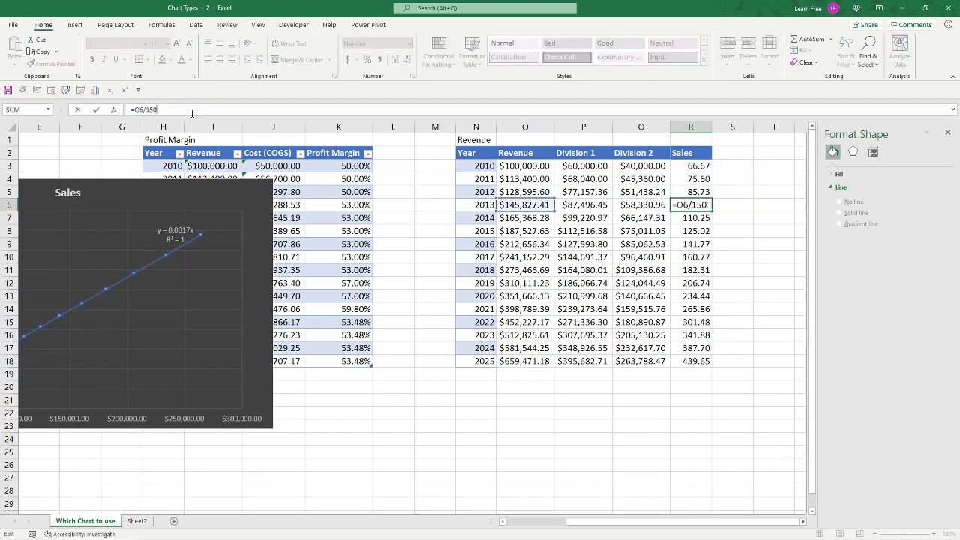
pyautogui.press('BackSpace')
pyautogui.press('BackSpace')
pyautogui.press('Return')
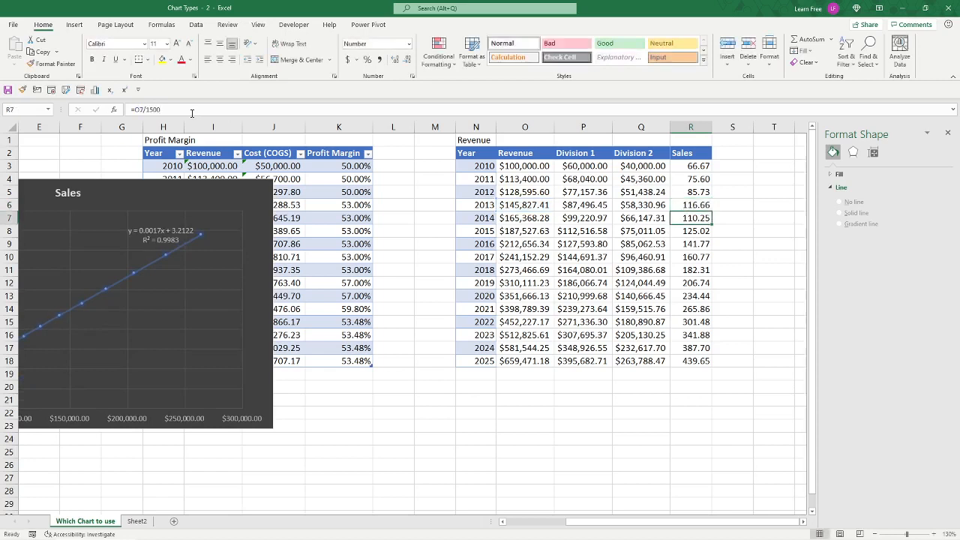
# Change the 2018 Sales formula in R11 to =O11/1700.
pyautogui.click(689, 267)
pyautogui.click(183, 107)
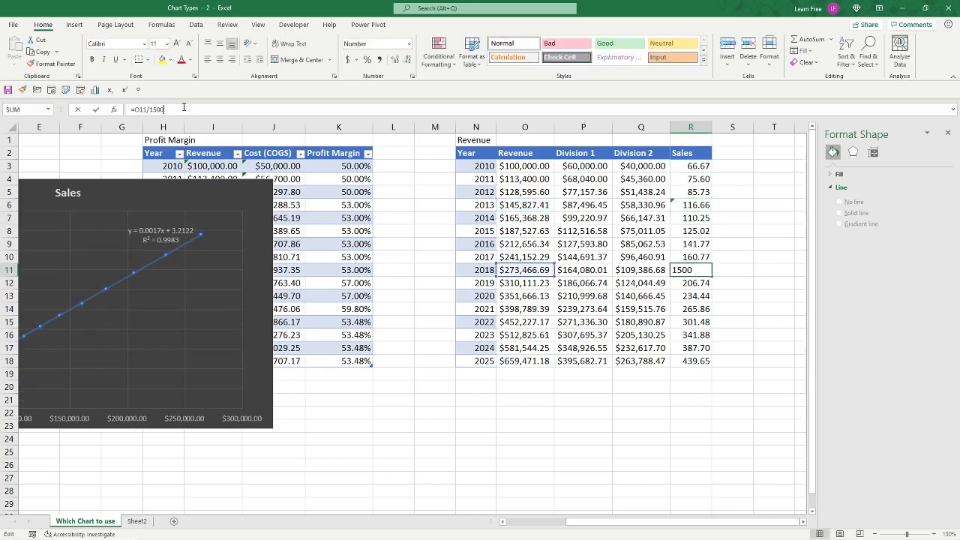
pyautogui.press('BackSpace')
pyautogui.press('BackSpace')
pyautogui.write('7')
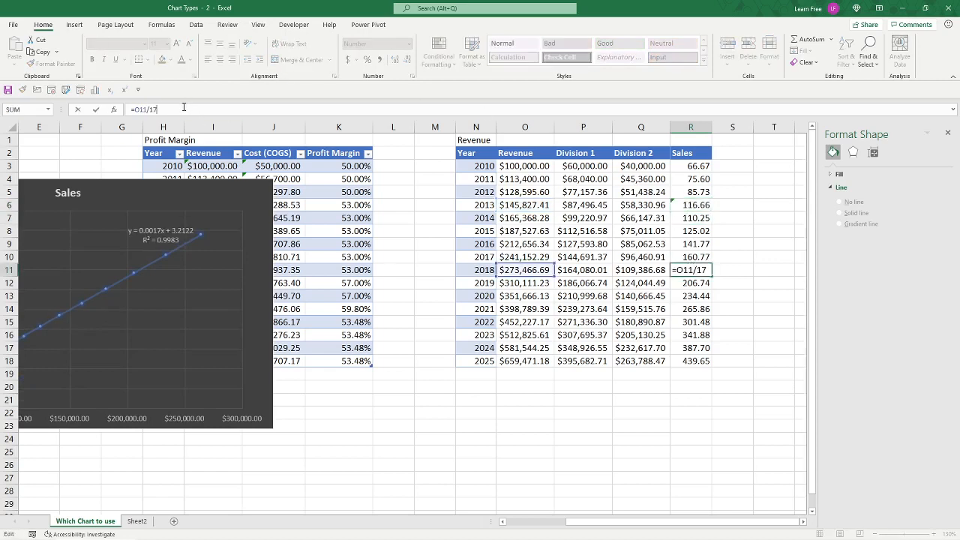
pyautogui.write('00')
pyautogui.press('Return')
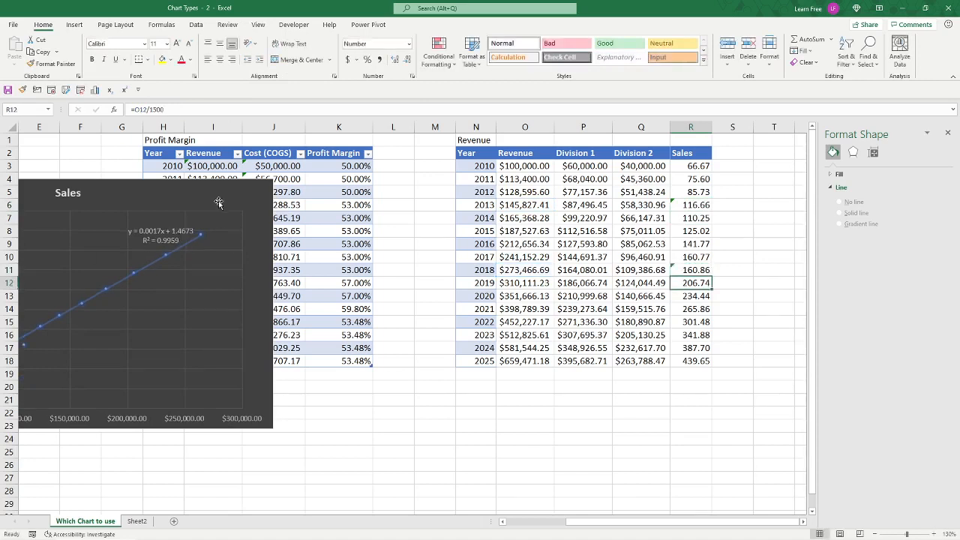
# Lower the divisor in the 2021 Sales formula in R14 so that the cell gives 296.06.
pyautogui.click(690, 309)
pyautogui.click(202, 110)
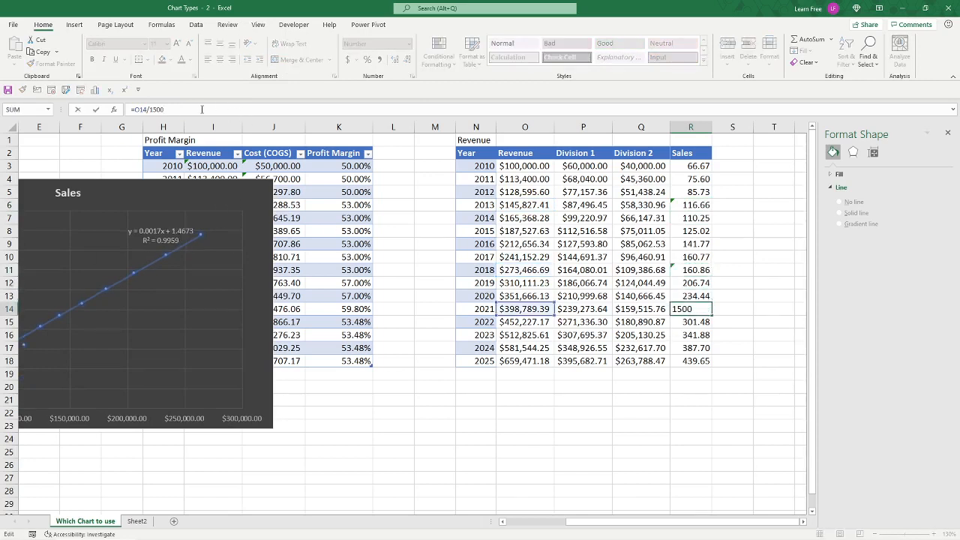
pyautogui.press('BackSpace')
pyautogui.press('BackSpace')
pyautogui.write('47')
pyautogui.press('Return')
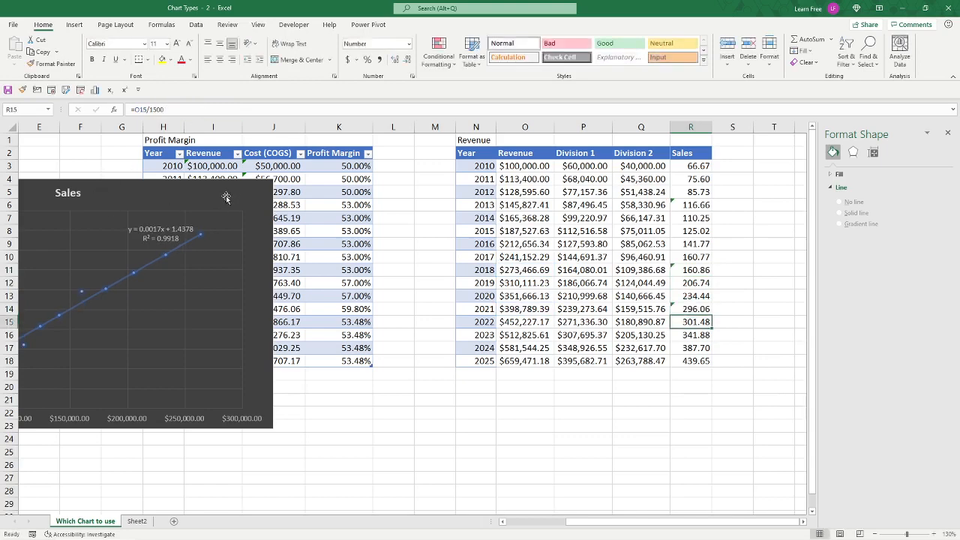
# Move the Sales scatter chart across columns H to P to show all its points, and examine the trendline's equation and R-squared label.
pyautogui.moveTo(227, 192); pyautogui.dragTo(539, 192)
pyautogui.click(495, 233)
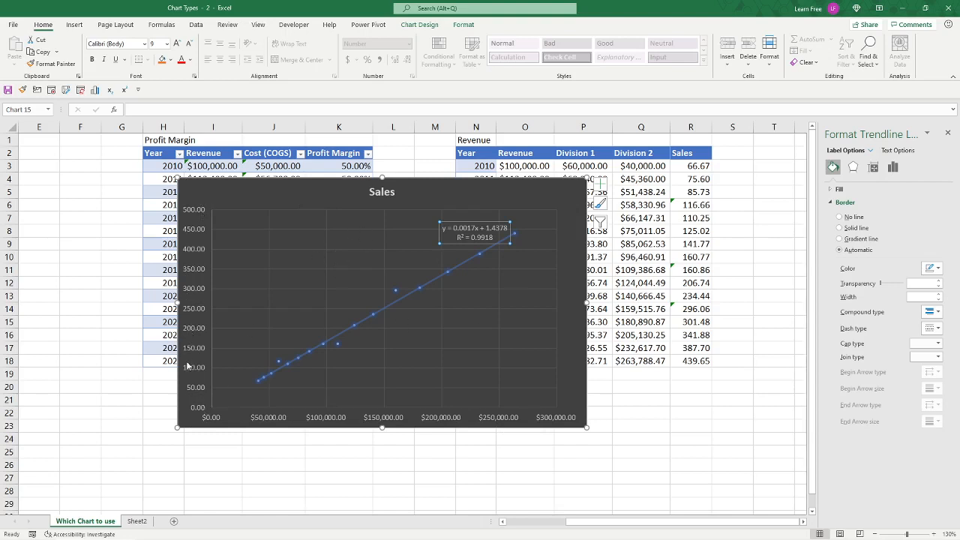
pyautogui.click(282, 194)
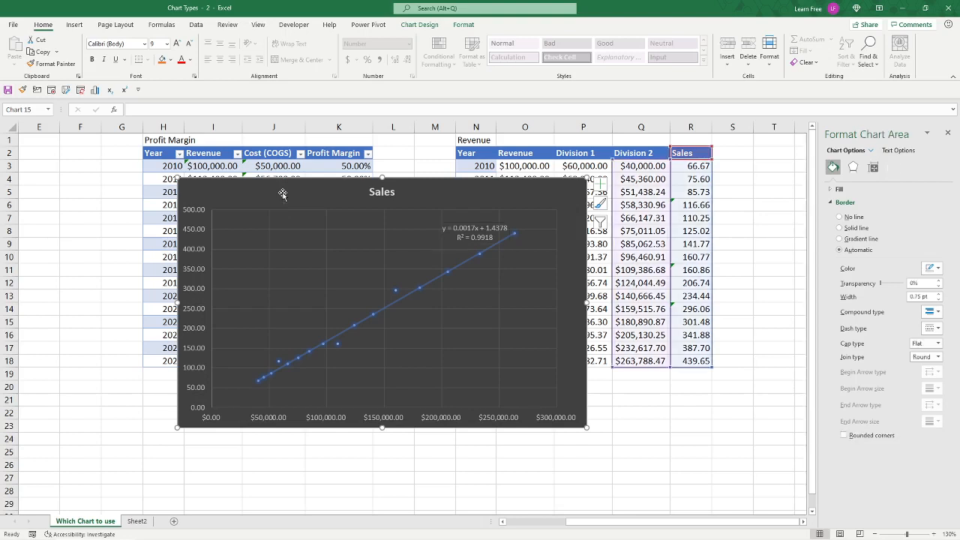
pyautogui.click(475, 238)
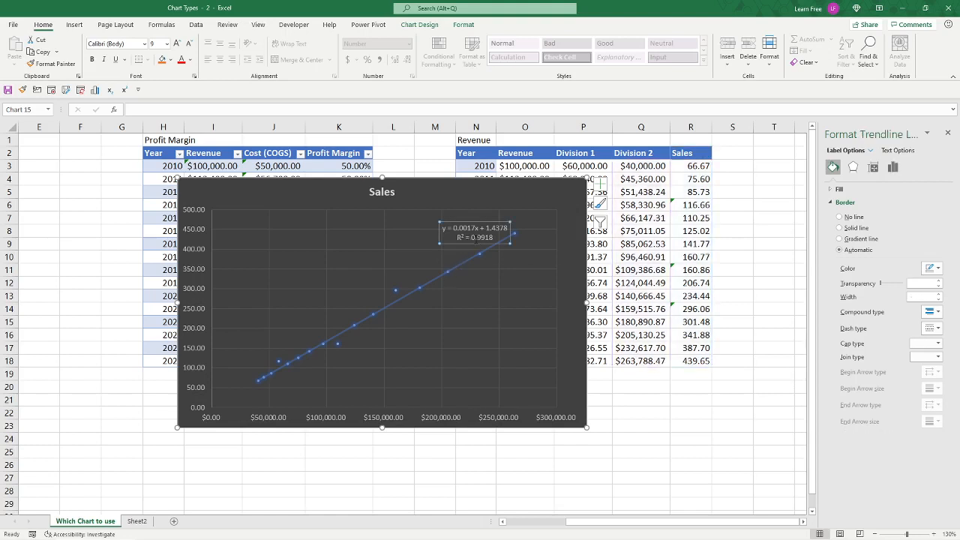
pyautogui.click(473, 191)
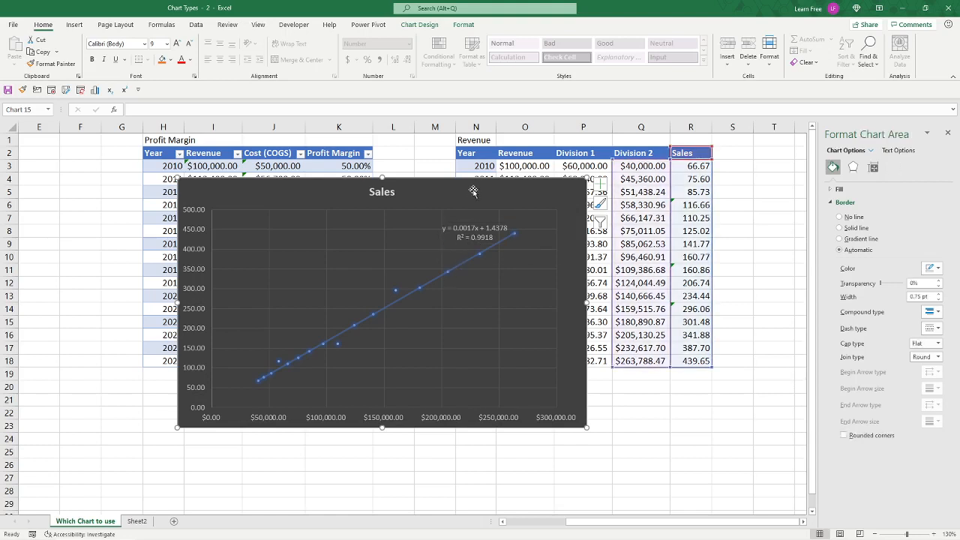